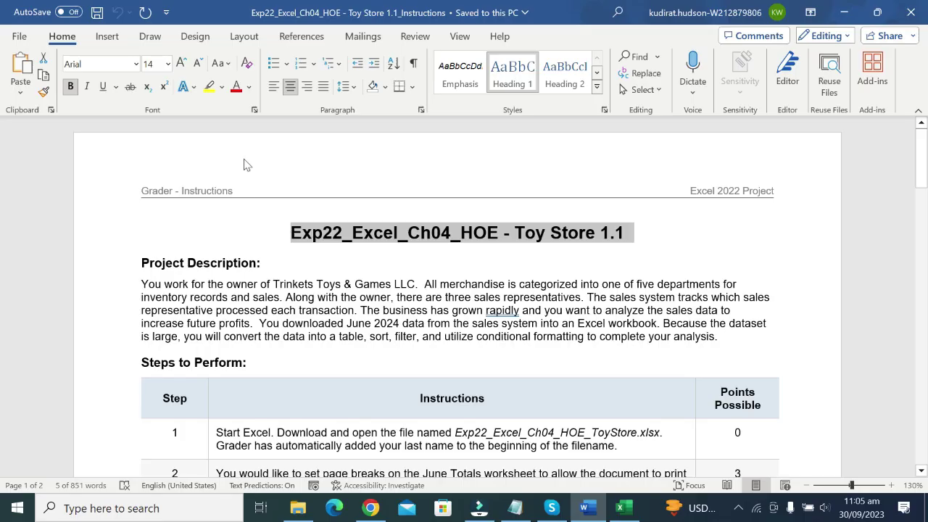
Step: Highlight the step 1 instruction in yellow, leaving the document title unhighlighted
{"action": "left_click", "coordinate": [208, 87]}
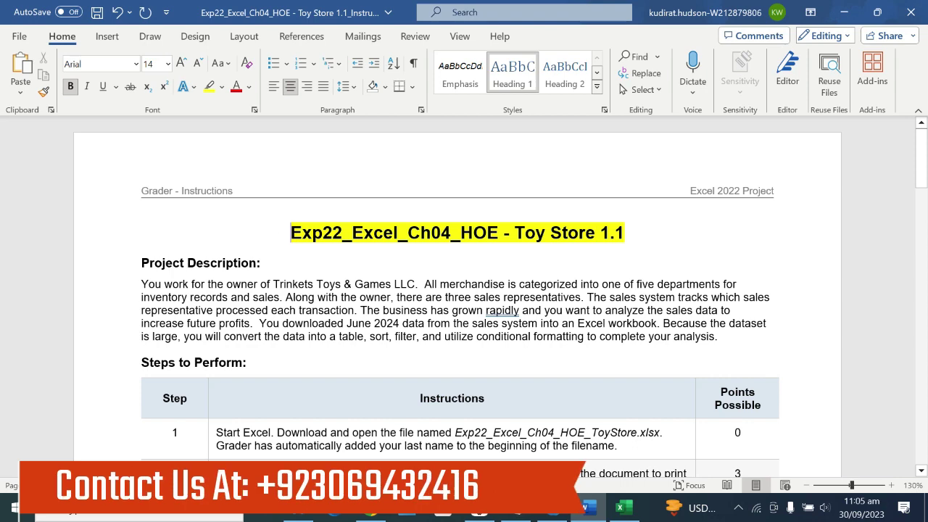
{"action": "triple_click", "coordinate": [654, 240]}
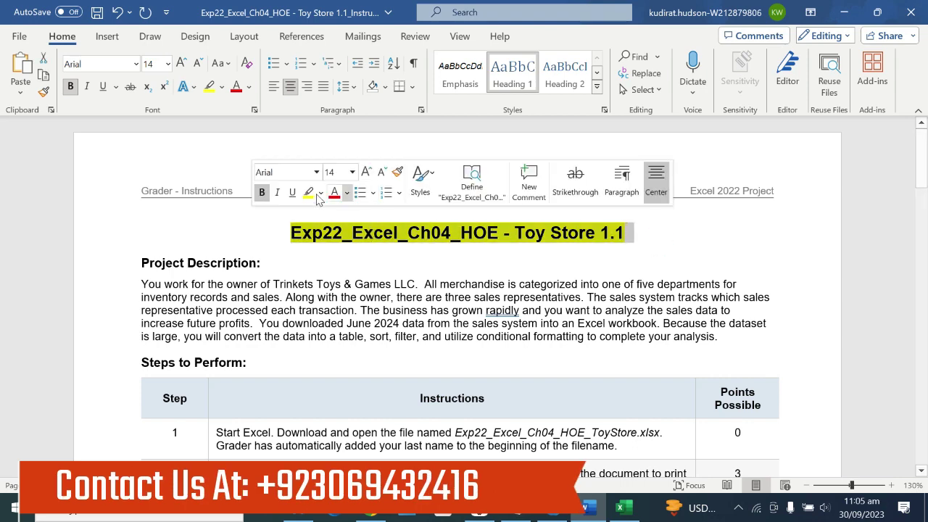
{"action": "left_click", "coordinate": [305, 199]}
{"action": "left_click", "coordinate": [315, 248]}
{"action": "scroll", "coordinate": [315, 249], "scroll_direction": "down", "scroll_amount": 2}
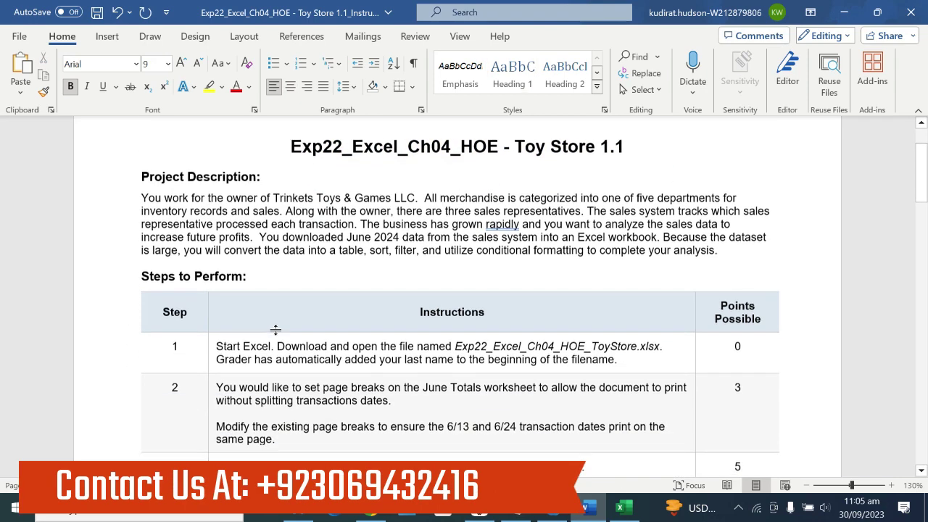
{"action": "scroll", "coordinate": [315, 249], "scroll_direction": "down", "scroll_amount": 3}
{"action": "left_click", "coordinate": [213, 258]}
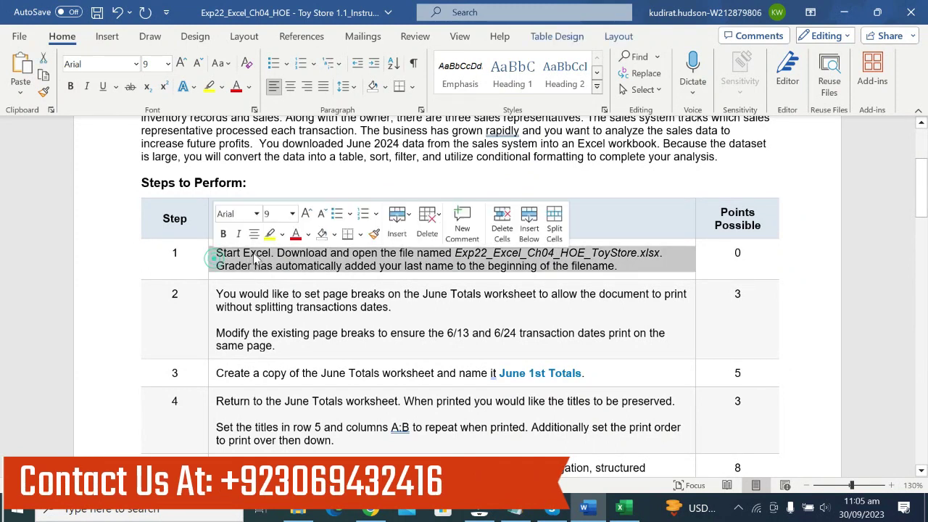
{"action": "left_click", "coordinate": [270, 234]}
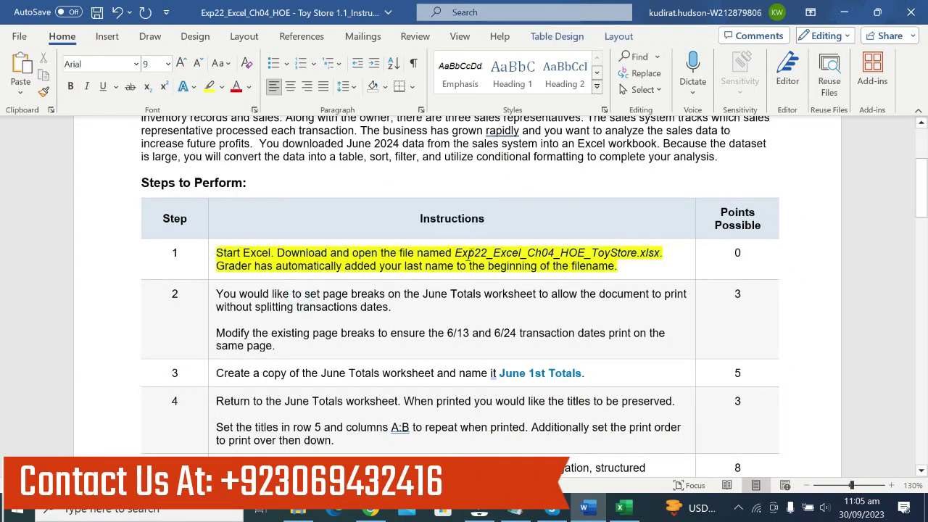
Step: Copy the workbook file name from step 1 and bring the Toy Store workbook forward in Excel
{"action": "left_click_drag", "start_coordinate": [456, 253], "coordinate": [660, 254]}
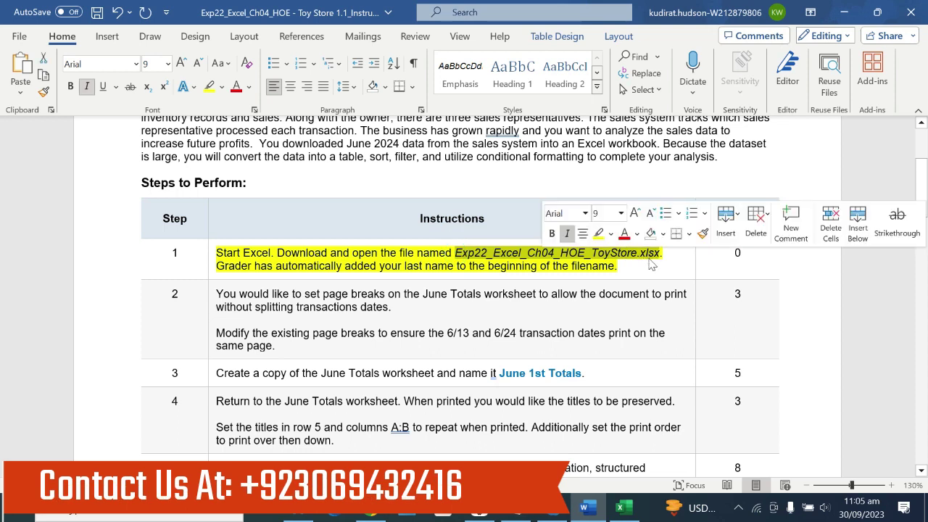
{"action": "key", "text": "ctrl+c"}
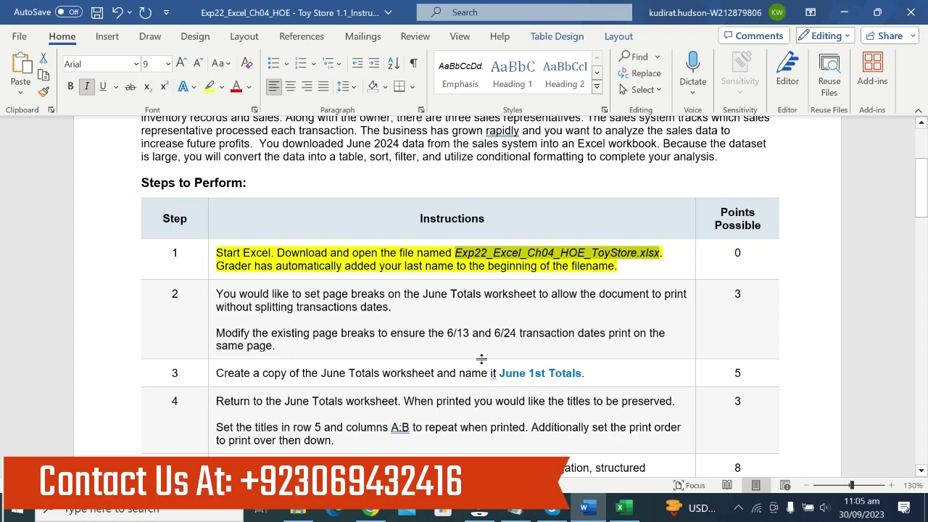
{"action": "left_click", "coordinate": [620, 507]}
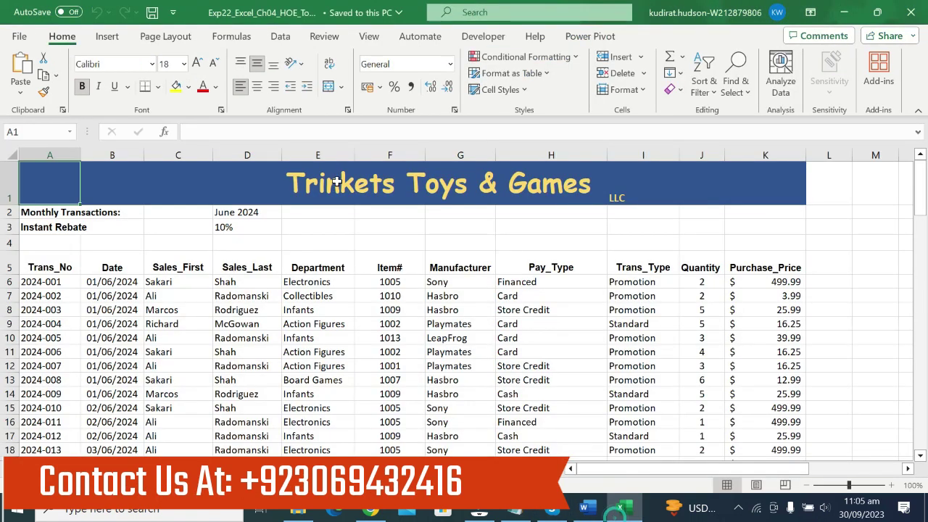
Step: Check the workbook's 'Saved to this PC' file details, then go back to the Word instructions
{"action": "left_click", "coordinate": [398, 16]}
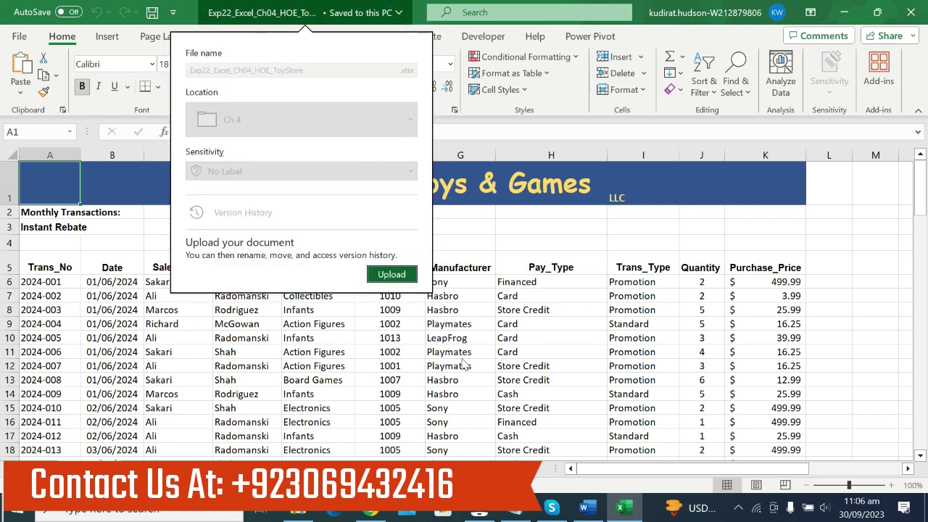
{"action": "left_click", "coordinate": [588, 508]}
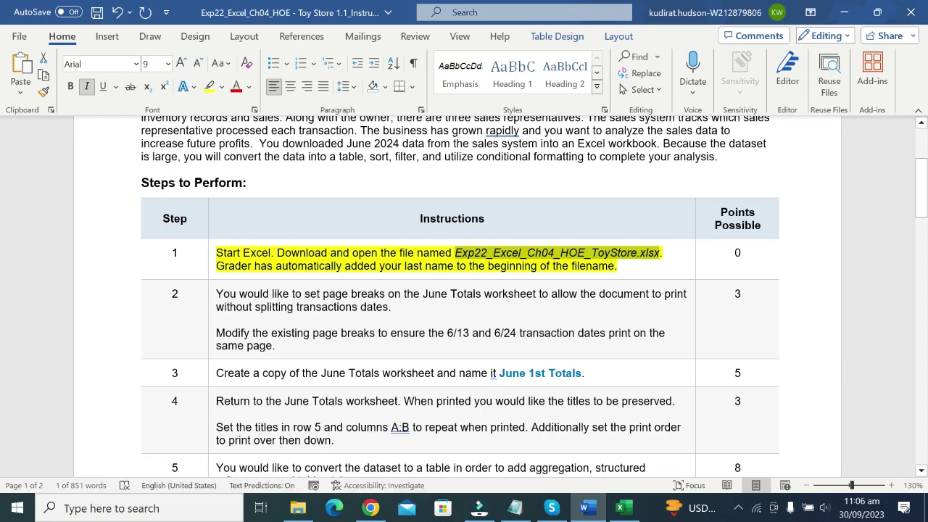
Step: Highlight step 2's 'Modify the existing page breaks' paragraph for 6/13 and 6/24 in yellow
{"action": "scroll", "coordinate": [499, 322], "scroll_direction": "down", "scroll_amount": 2}
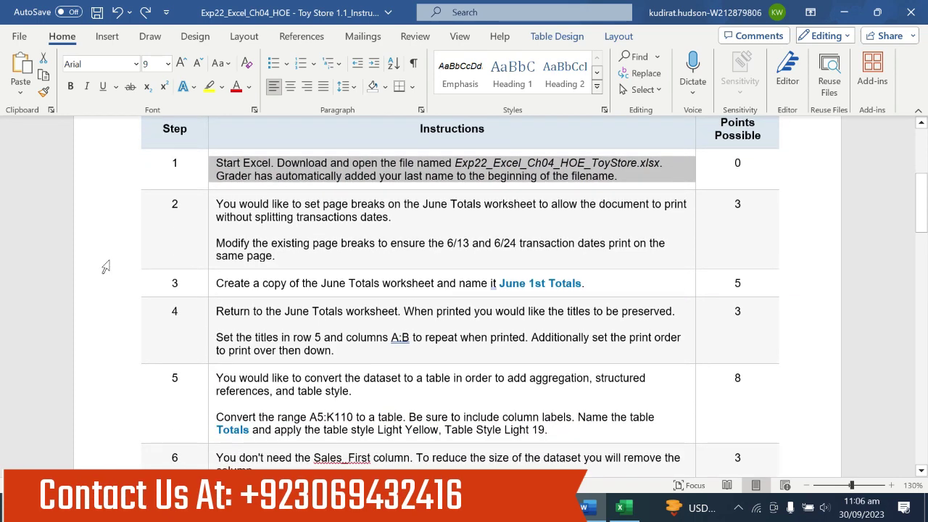
{"action": "left_click", "coordinate": [229, 256]}
{"action": "triple_click", "coordinate": [229, 255]}
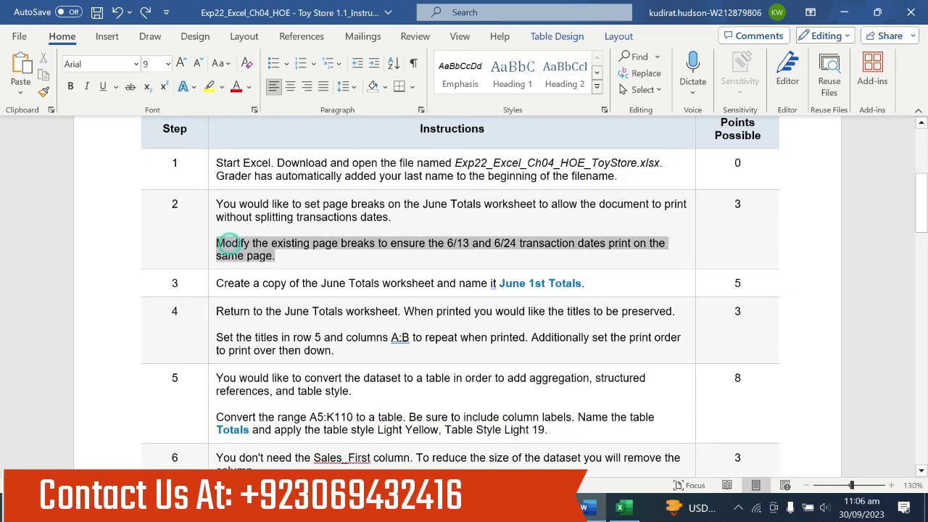
{"action": "left_click", "coordinate": [340, 229]}
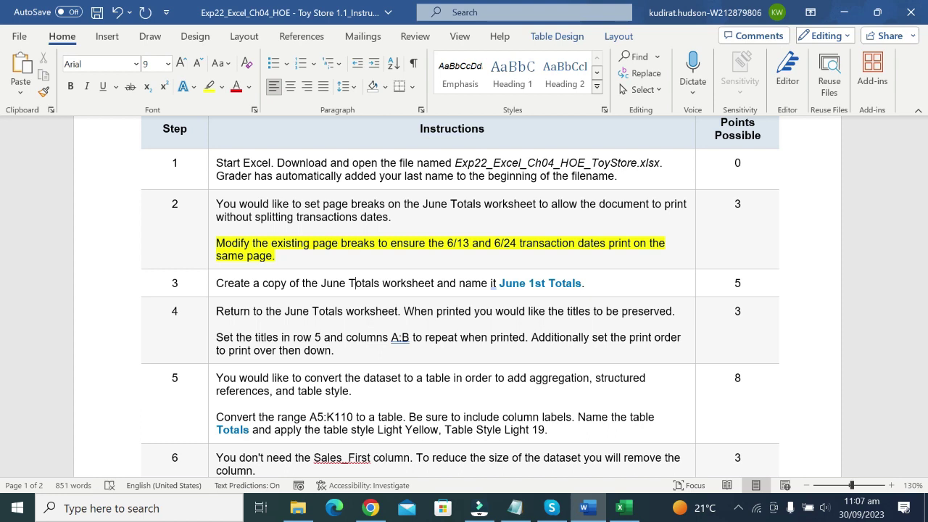
{"action": "left_click_drag", "start_coordinate": [263, 283], "coordinate": [383, 283]}
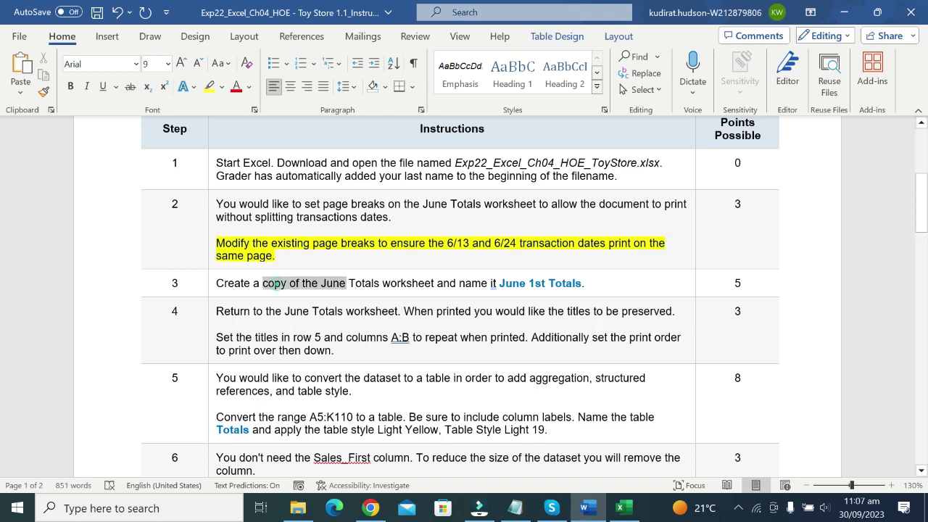
{"action": "left_click", "coordinate": [297, 243]}
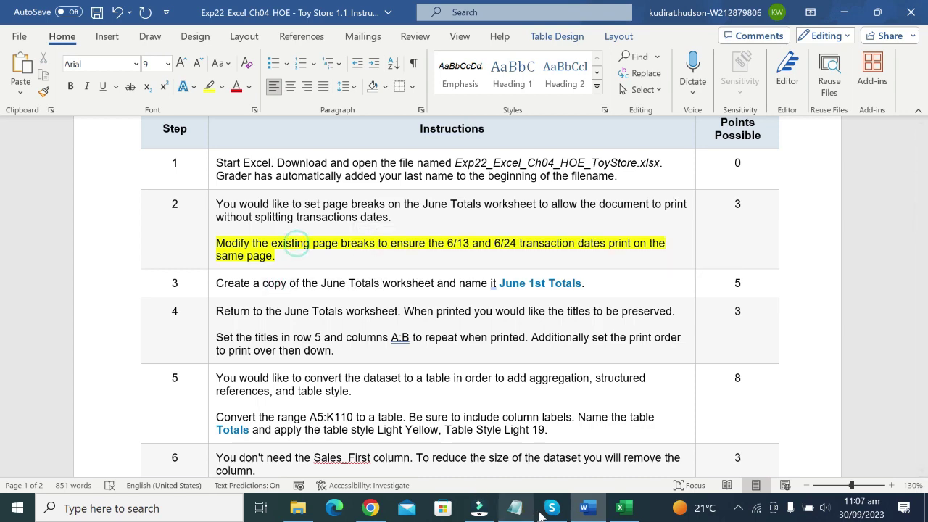
Step: In Excel, browse the Insert, Review, Data and Page Layout tabs and the Print Area options
{"action": "left_click", "coordinate": [620, 507]}
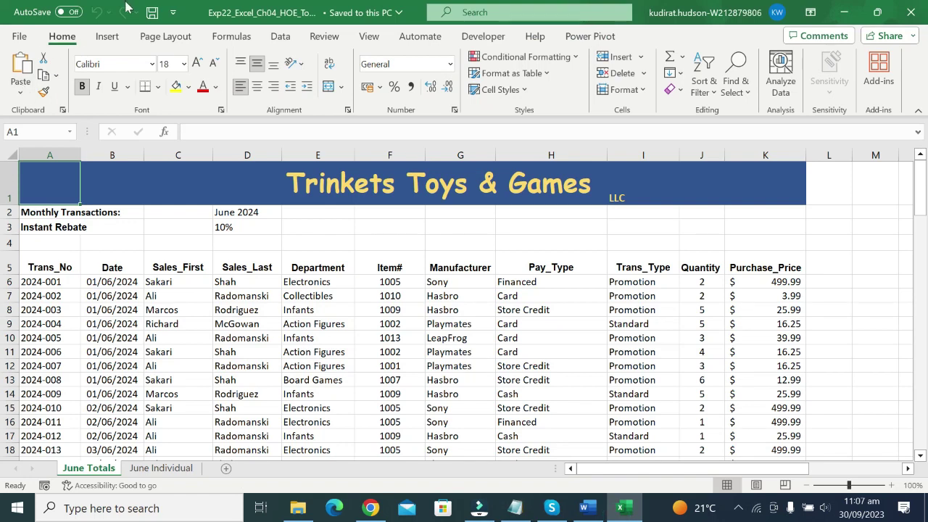
{"action": "left_click", "coordinate": [108, 36]}
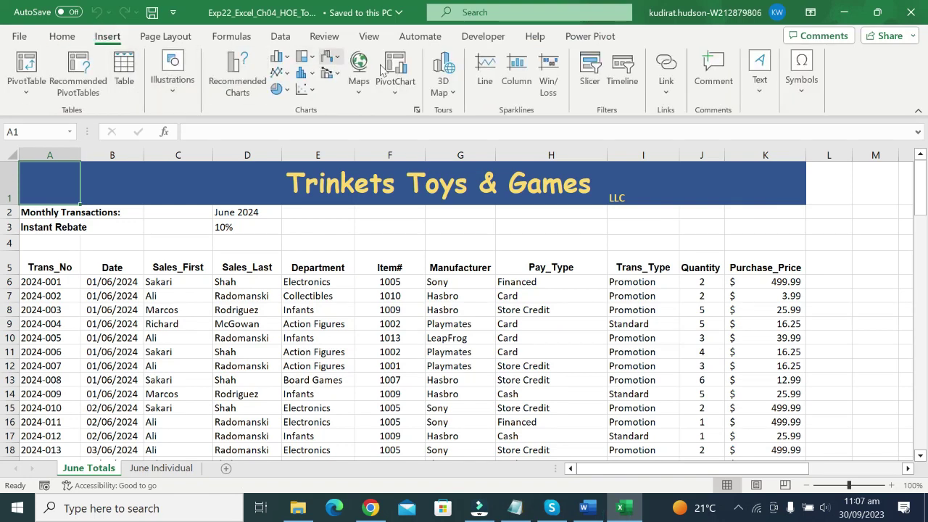
{"action": "left_click", "coordinate": [317, 37]}
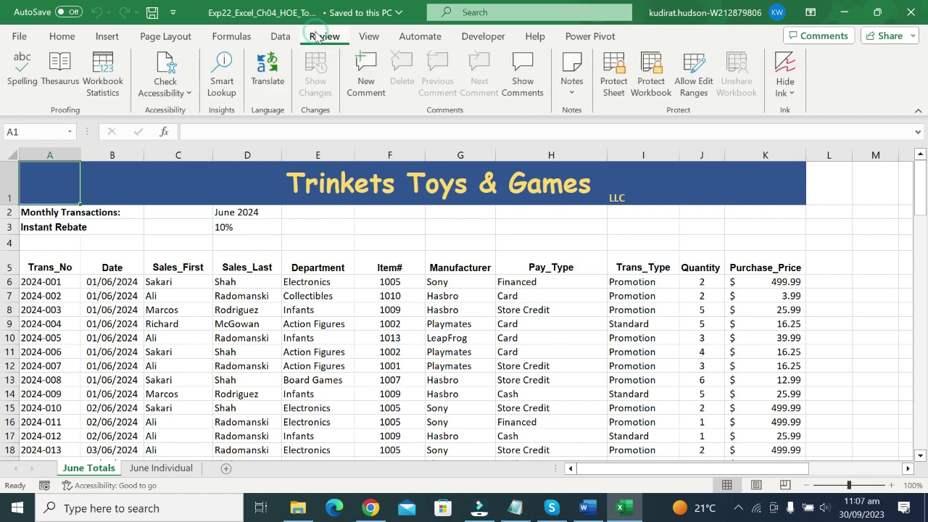
{"action": "left_click", "coordinate": [280, 37]}
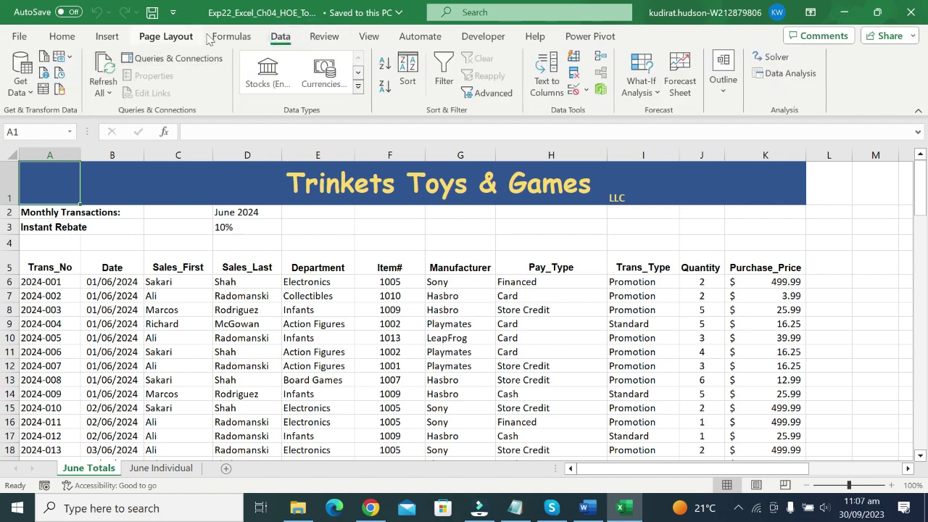
{"action": "left_click", "coordinate": [171, 36]}
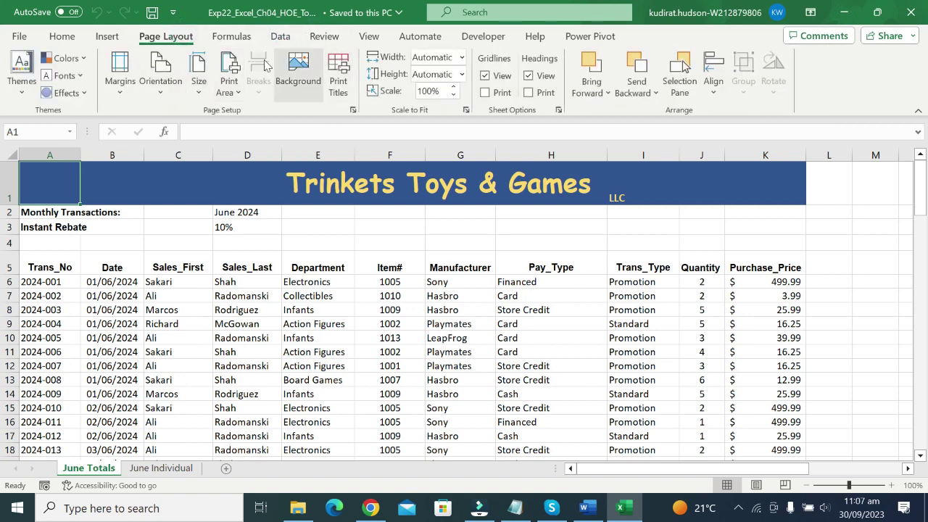
{"action": "left_click", "coordinate": [239, 92]}
{"action": "left_click", "coordinate": [235, 90]}
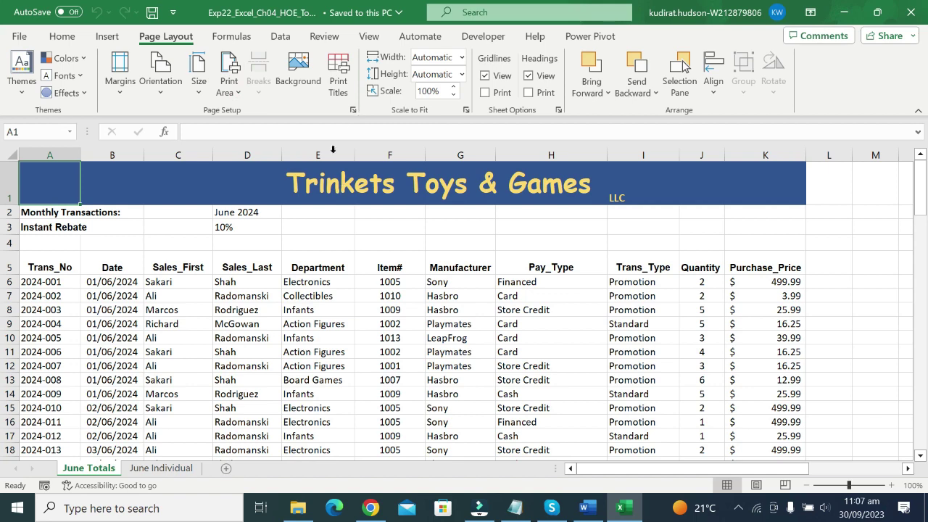
Step: Switch June Totals to Page Break Preview, zoom back toward 100%, and return to Word
{"action": "left_click", "coordinate": [360, 41]}
{"action": "left_click", "coordinate": [233, 72]}
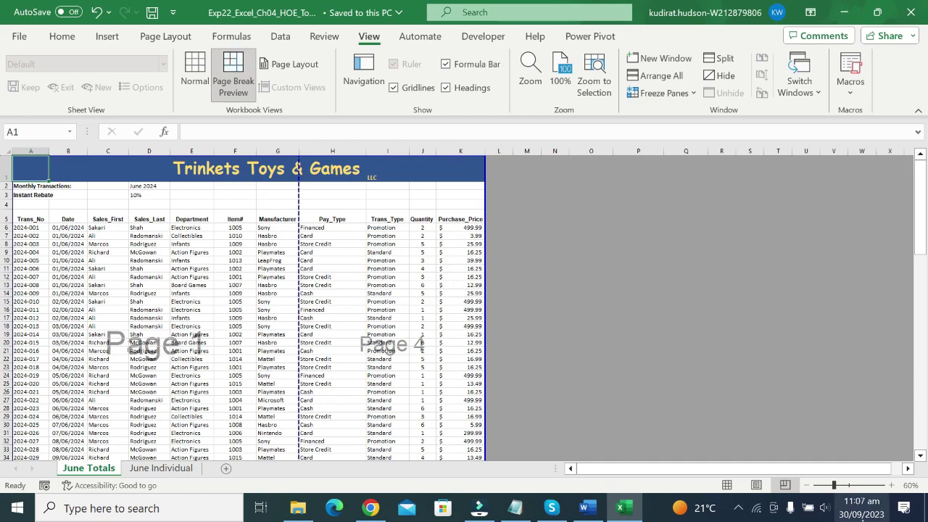
{"action": "left_click", "coordinate": [890, 485]}
{"action": "left_click", "coordinate": [891, 485]}
{"action": "left_click", "coordinate": [891, 485]}
{"action": "left_click", "coordinate": [890, 485]}
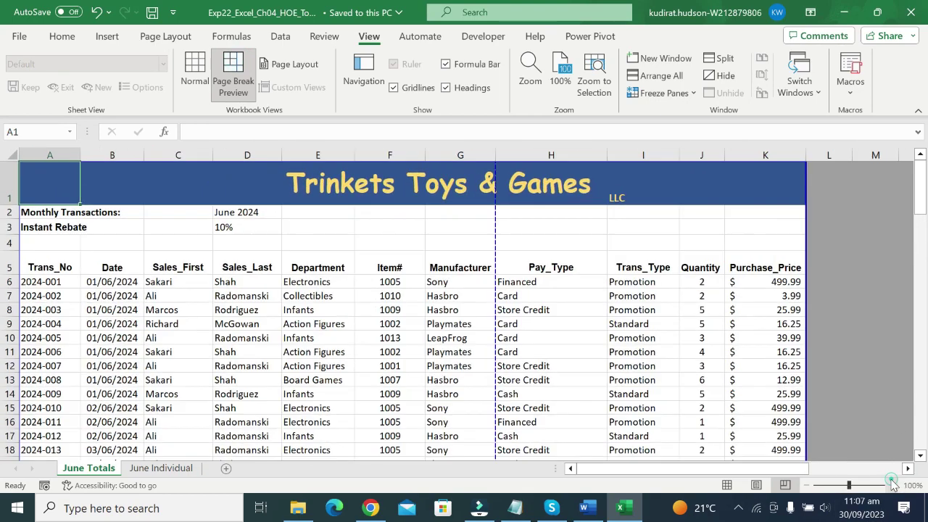
{"action": "scroll", "coordinate": [909, 315], "scroll_direction": "down", "scroll_amount": 2}
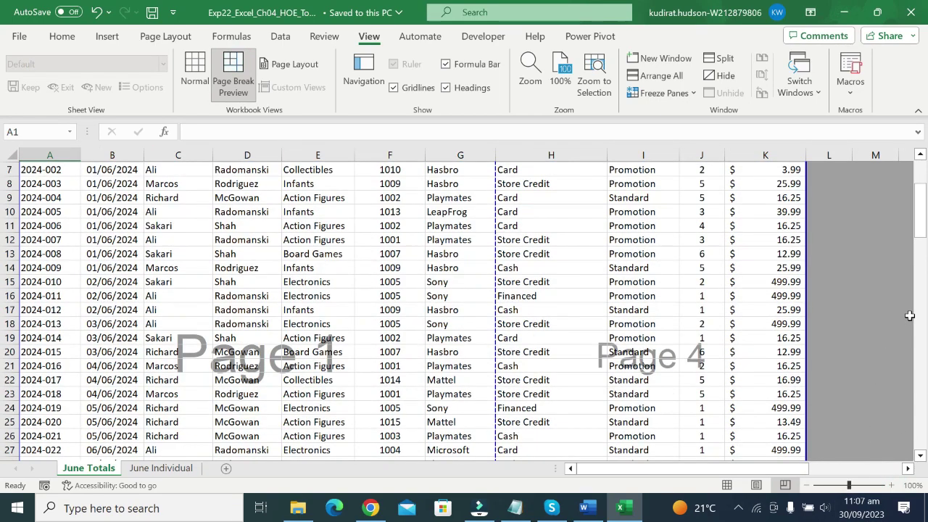
{"action": "left_click", "coordinate": [584, 508]}
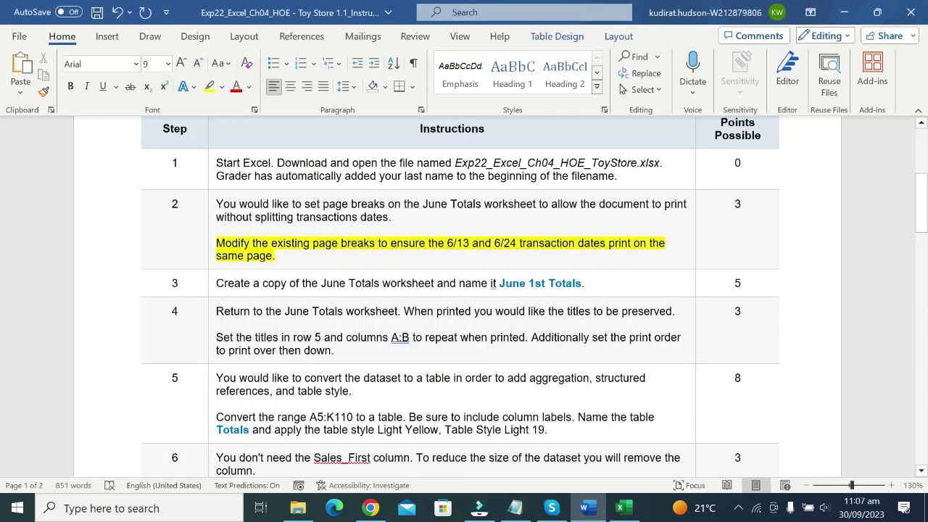
Step: Reread the step 2 page-break sentence, then minimize Word so Excel's Page Break Preview shows
{"action": "mouse_move", "coordinate": [298, 243]}
{"action": "left_mouse_down"}
{"action": "mouse_move", "coordinate": [519, 244]}
{"action": "mouse_move", "coordinate": [277, 256]}
{"action": "left_mouse_up"}
{"action": "left_click", "coordinate": [448, 244]}
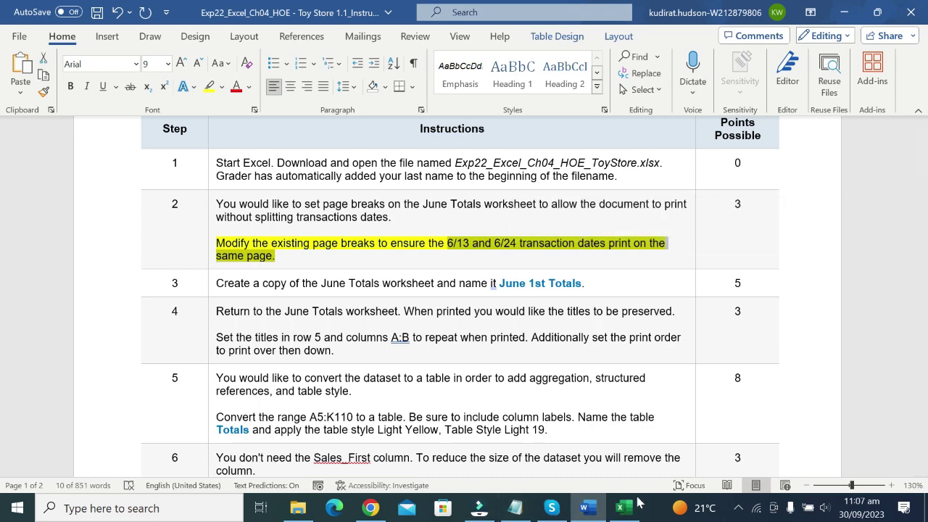
{"action": "left_click", "coordinate": [587, 508]}
{"action": "left_click", "coordinate": [620, 508]}
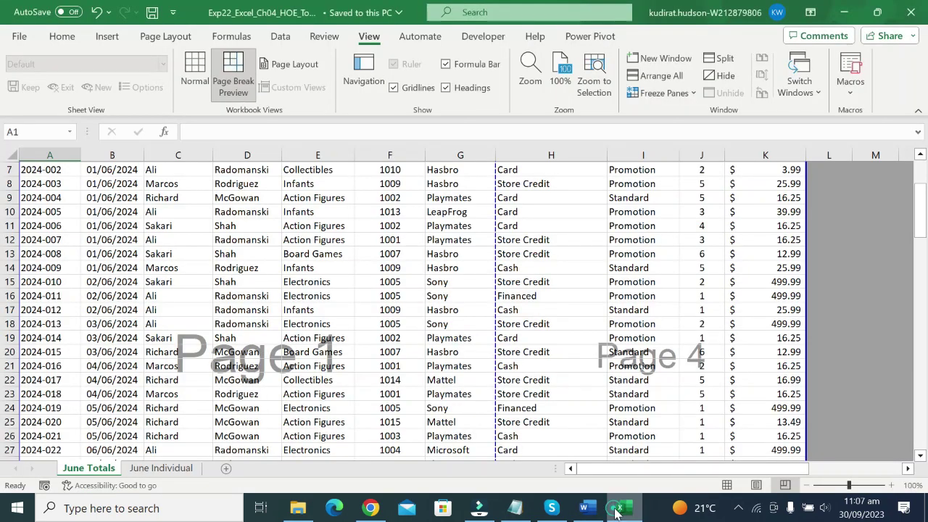
{"action": "scroll", "coordinate": [198, 351], "scroll_direction": "down", "scroll_amount": 1}
{"action": "scroll", "coordinate": [290, 363], "scroll_direction": "down", "scroll_amount": 3}
{"action": "scroll", "coordinate": [361, 380], "scroll_direction": "down", "scroll_amount": 4}
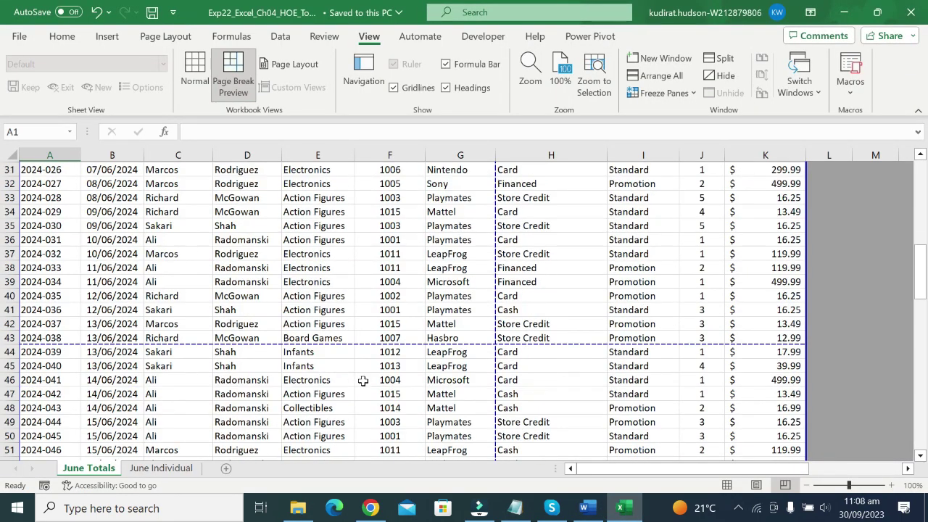
{"action": "scroll", "coordinate": [361, 381], "scroll_direction": "down", "scroll_amount": 1}
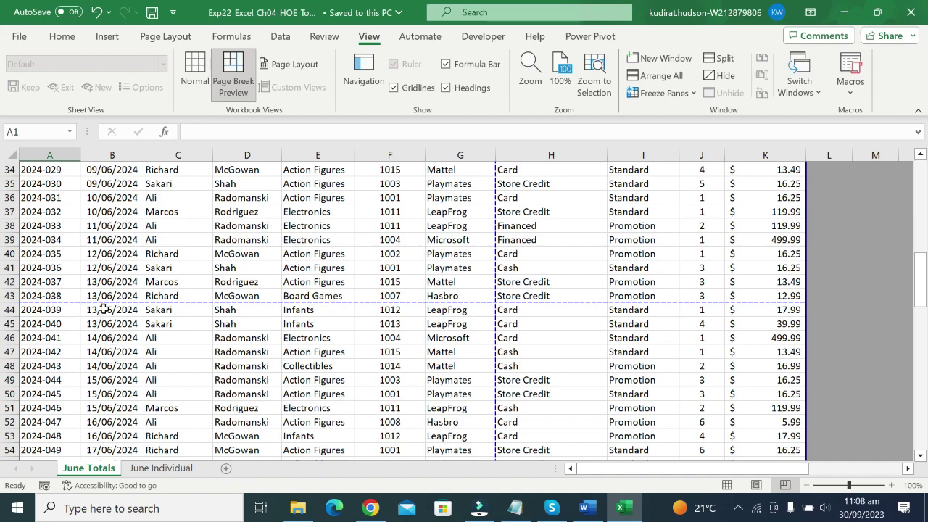
{"action": "scroll", "coordinate": [104, 308], "scroll_direction": "down", "scroll_amount": 2}
{"action": "scroll", "coordinate": [104, 309], "scroll_direction": "down", "scroll_amount": 3}
{"action": "scroll", "coordinate": [104, 310], "scroll_direction": "down", "scroll_amount": 3}
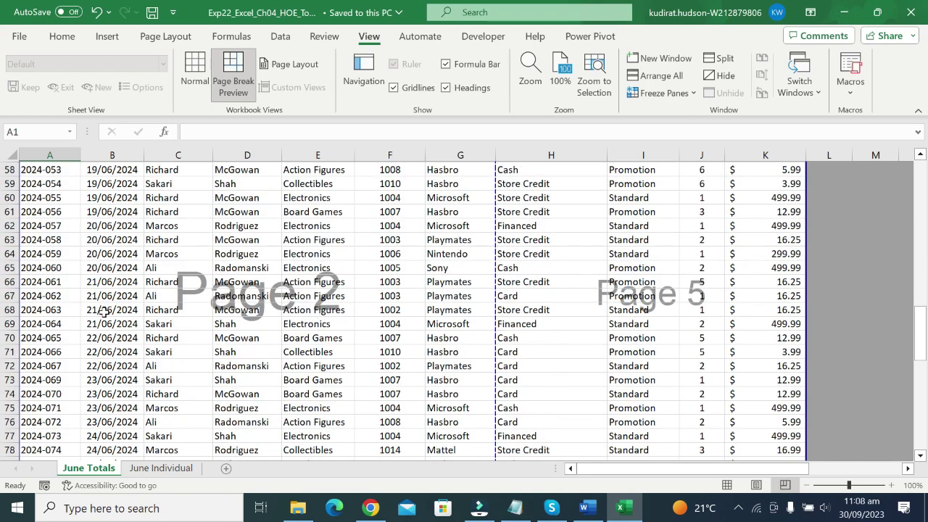
{"action": "scroll", "coordinate": [104, 312], "scroll_direction": "down", "scroll_amount": 3}
{"action": "scroll", "coordinate": [103, 312], "scroll_direction": "down", "scroll_amount": 3}
{"action": "scroll", "coordinate": [104, 312], "scroll_direction": "down", "scroll_amount": 2}
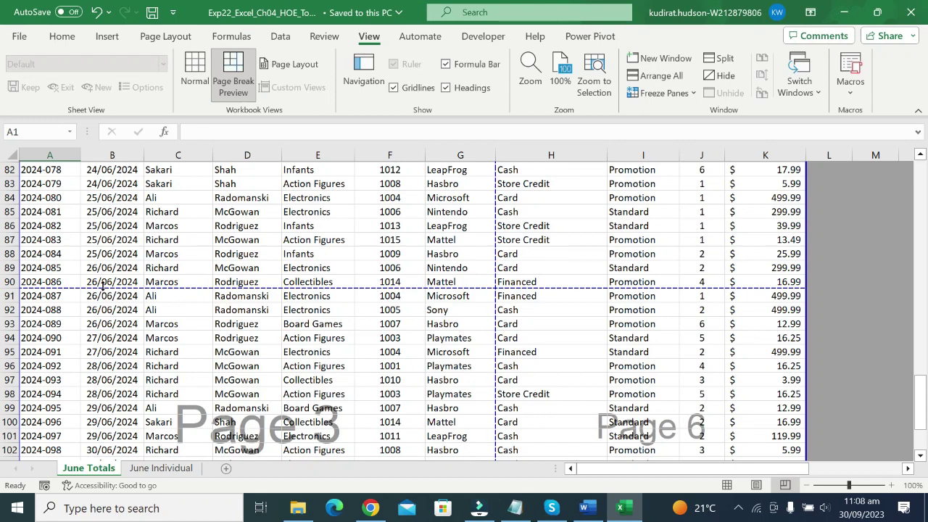
{"action": "scroll", "coordinate": [103, 286], "scroll_direction": "up", "scroll_amount": 2}
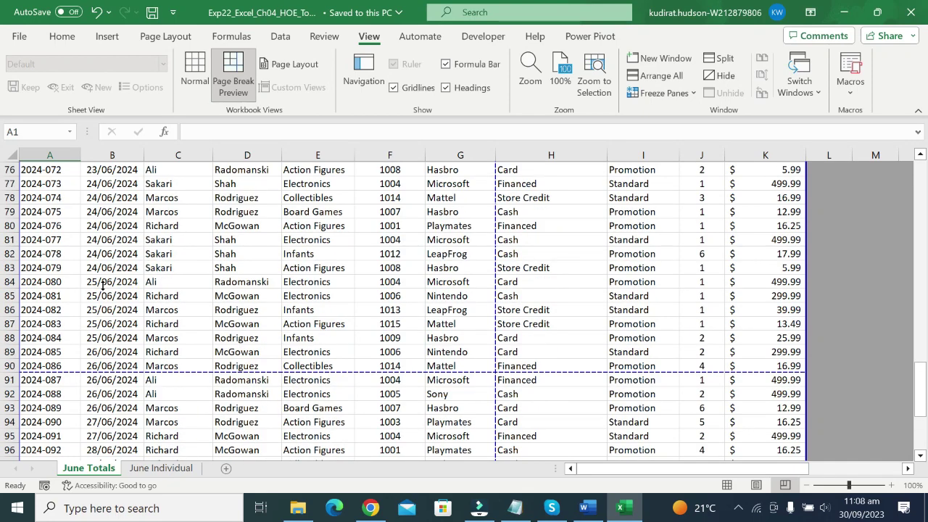
{"action": "scroll", "coordinate": [102, 286], "scroll_direction": "up", "scroll_amount": 1}
{"action": "scroll", "coordinate": [102, 287], "scroll_direction": "up", "scroll_amount": 1}
{"action": "scroll", "coordinate": [102, 287], "scroll_direction": "up", "scroll_amount": 1}
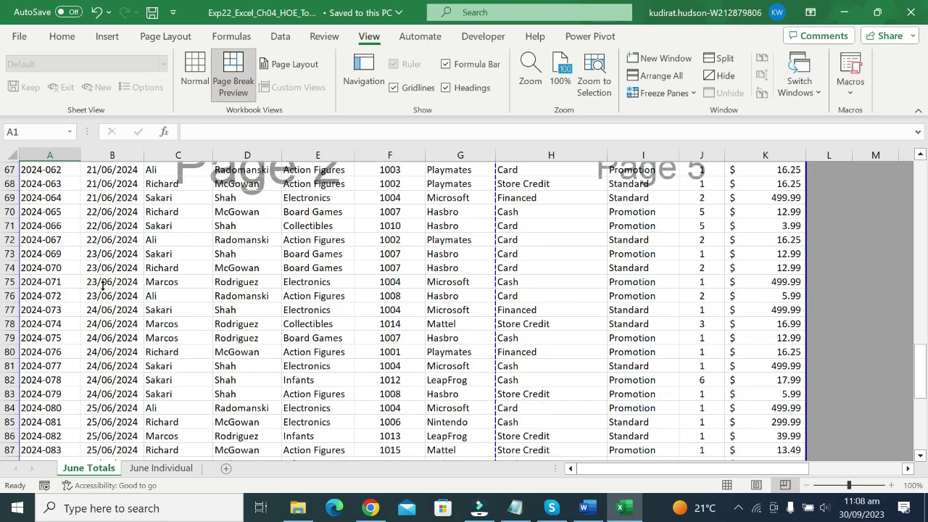
{"action": "scroll", "coordinate": [102, 286], "scroll_direction": "up", "scroll_amount": 1}
{"action": "scroll", "coordinate": [102, 286], "scroll_direction": "up", "scroll_amount": 2}
{"action": "scroll", "coordinate": [103, 287], "scroll_direction": "up", "scroll_amount": 3}
{"action": "scroll", "coordinate": [102, 280], "scroll_direction": "up", "scroll_amount": 3}
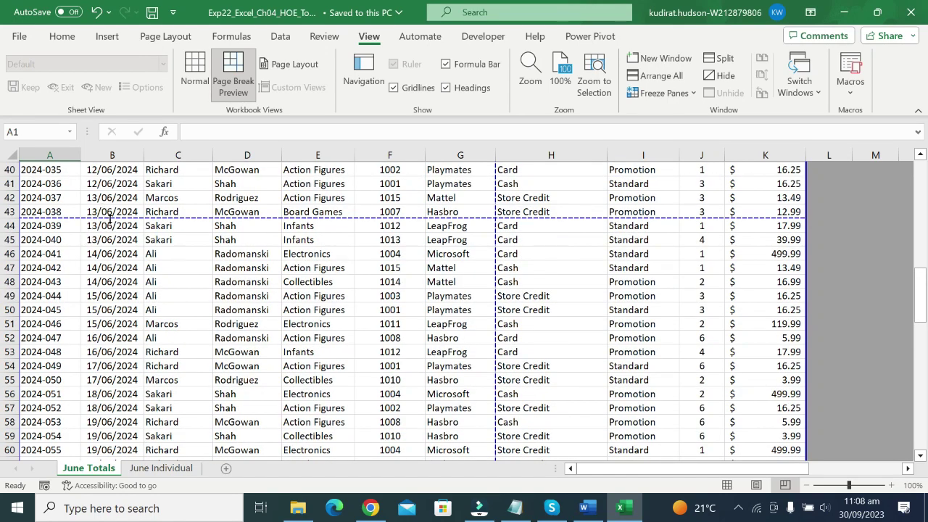
Step: Drag the June Totals page breaks up to sit above row 42 and above row 84
{"action": "mouse_move", "coordinate": [110, 219]}
{"action": "left_mouse_down"}
{"action": "mouse_move", "coordinate": [118, 198]}
{"action": "mouse_move", "coordinate": [120, 211]}
{"action": "left_mouse_up"}
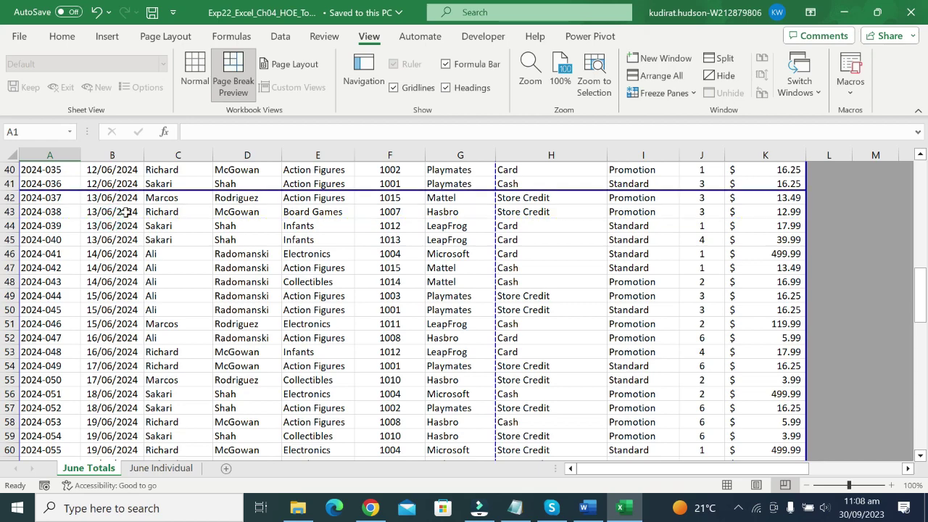
{"action": "scroll", "coordinate": [113, 320], "scroll_direction": "down", "scroll_amount": 7}
{"action": "scroll", "coordinate": [114, 320], "scroll_direction": "down", "scroll_amount": 6}
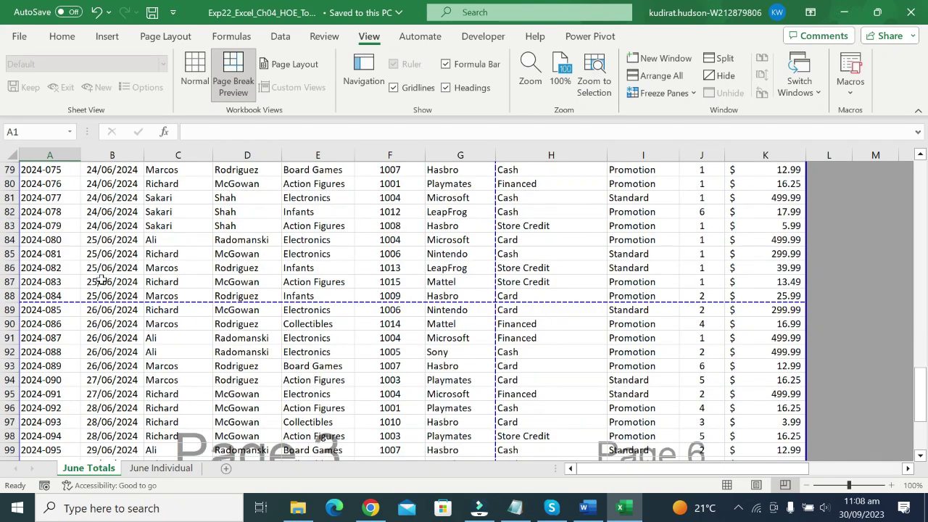
{"action": "left_click_drag", "start_coordinate": [102, 302], "coordinate": [116, 233]}
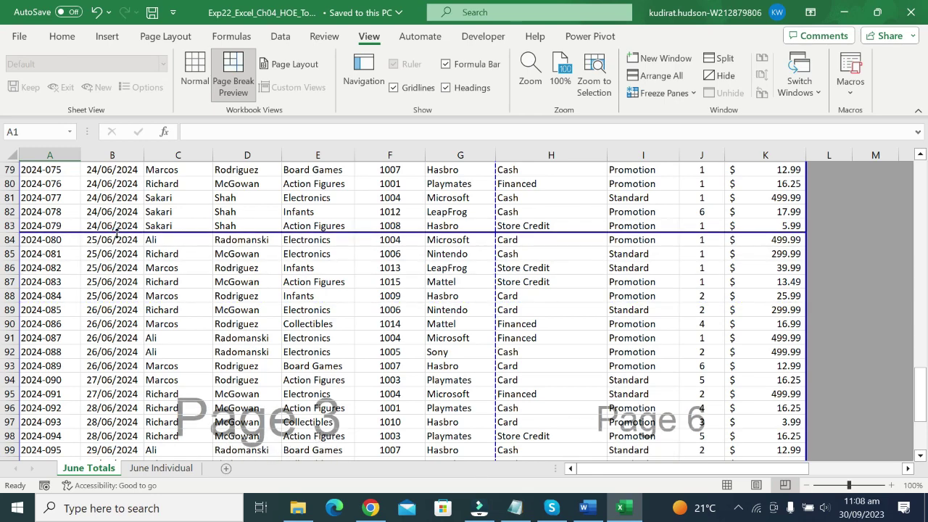
Step: Verify the dates in B42 and B83 at the new breaks, then return to Word
{"action": "scroll", "coordinate": [217, 437], "scroll_direction": "up", "scroll_amount": 2}
{"action": "scroll", "coordinate": [222, 430], "scroll_direction": "up", "scroll_amount": 3}
{"action": "scroll", "coordinate": [220, 428], "scroll_direction": "up", "scroll_amount": 1}
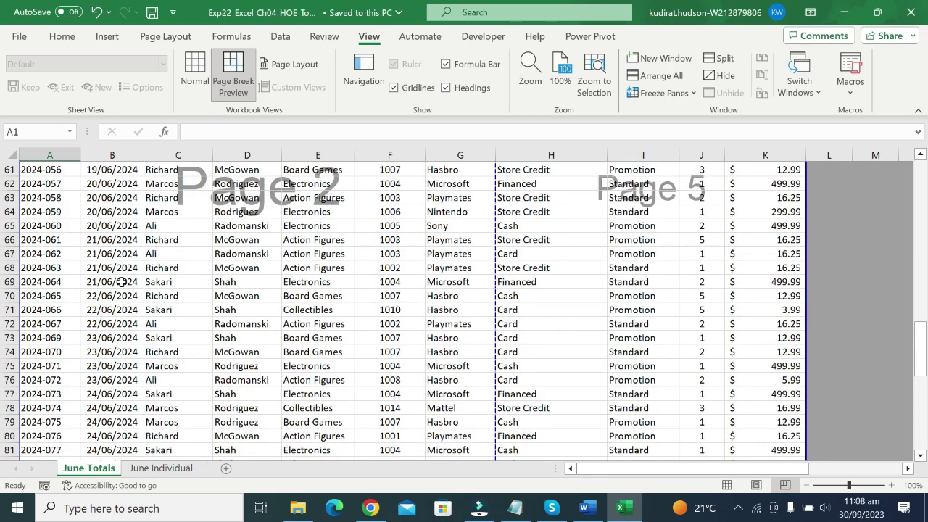
{"action": "scroll", "coordinate": [218, 428], "scroll_direction": "up", "scroll_amount": 2}
{"action": "scroll", "coordinate": [116, 285], "scroll_direction": "up", "scroll_amount": 4}
{"action": "scroll", "coordinate": [79, 292], "scroll_direction": "up", "scroll_amount": 3}
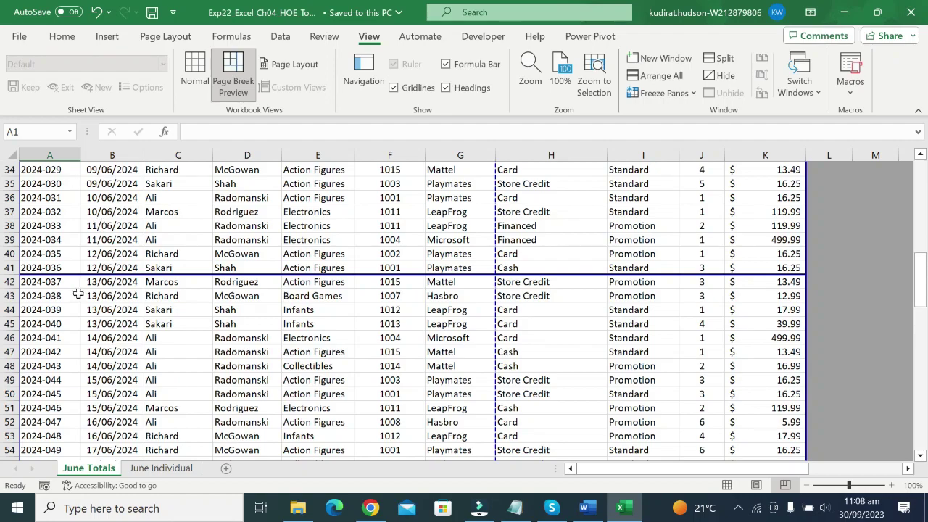
{"action": "left_click", "coordinate": [106, 285]}
{"action": "scroll", "coordinate": [109, 304], "scroll_direction": "down", "scroll_amount": 1}
{"action": "scroll", "coordinate": [113, 319], "scroll_direction": "down", "scroll_amount": 4}
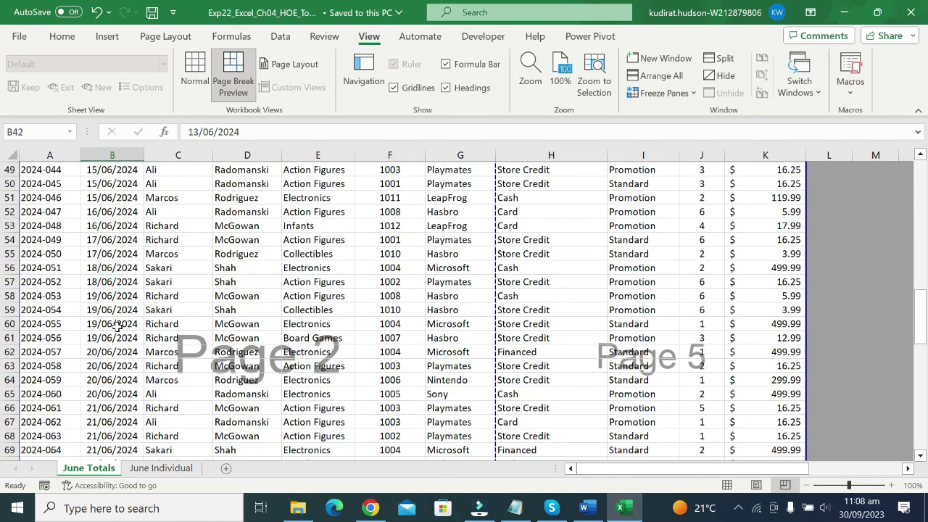
{"action": "scroll", "coordinate": [116, 326], "scroll_direction": "down", "scroll_amount": 4}
{"action": "left_click", "coordinate": [84, 310]}
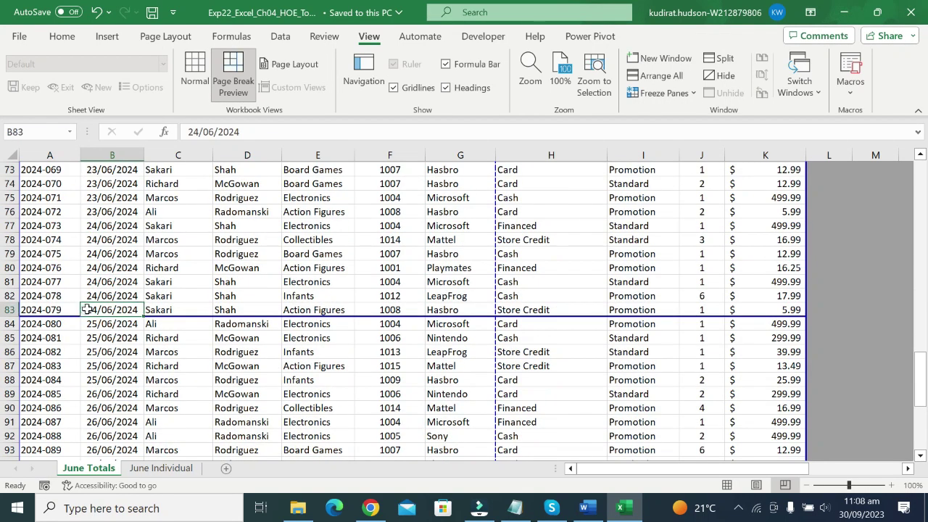
{"action": "scroll", "coordinate": [144, 303], "scroll_direction": "up", "scroll_amount": 5}
{"action": "scroll", "coordinate": [135, 290], "scroll_direction": "up", "scroll_amount": 4}
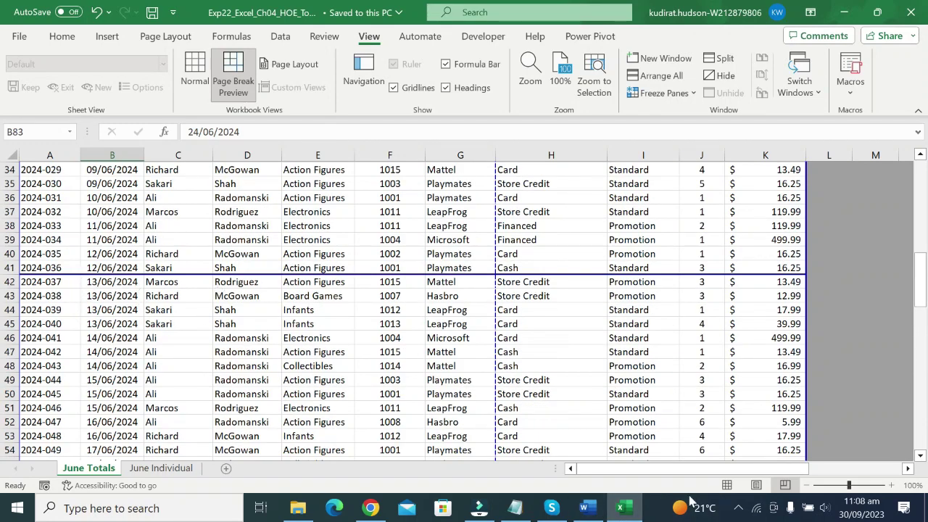
{"action": "left_click", "coordinate": [584, 508]}
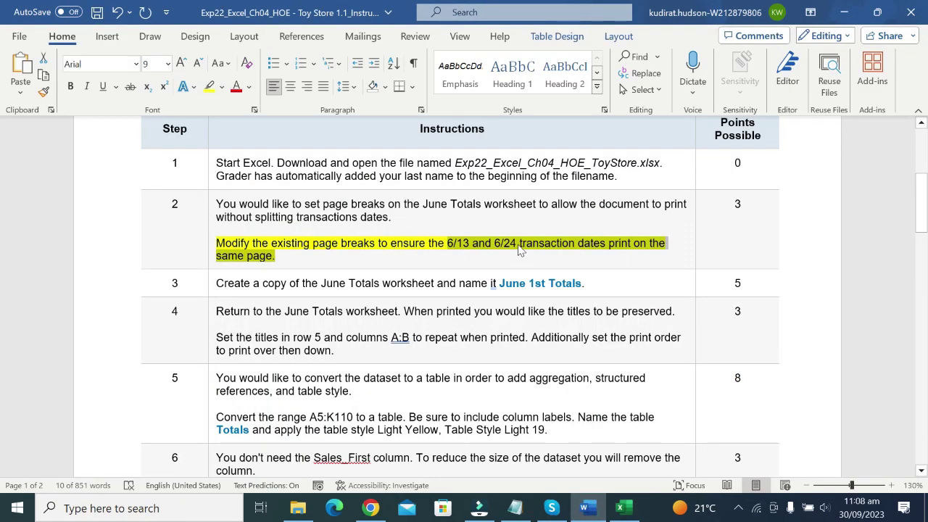
Step: Reread step 2's same-page requirement, then return to the June Totals sheet in Excel
{"action": "left_click", "coordinate": [519, 247]}
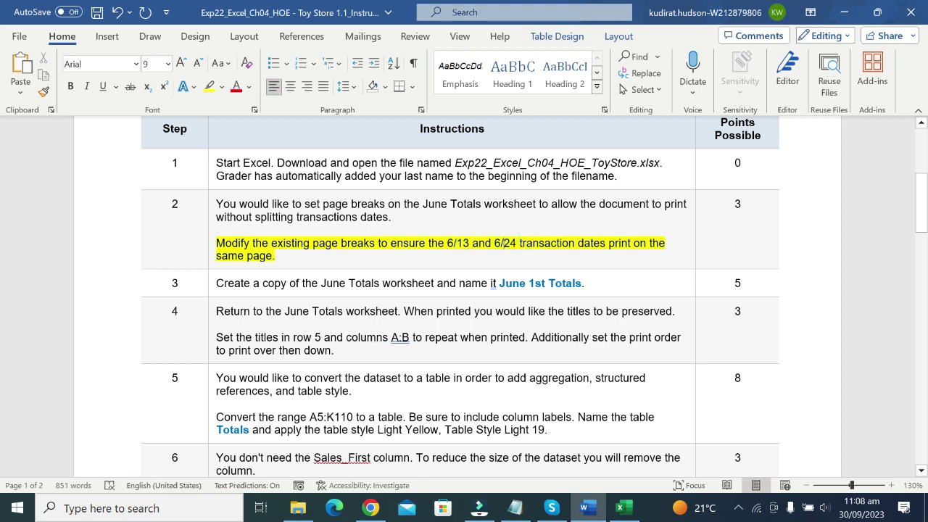
{"action": "left_click_drag", "start_coordinate": [217, 255], "coordinate": [272, 255]}
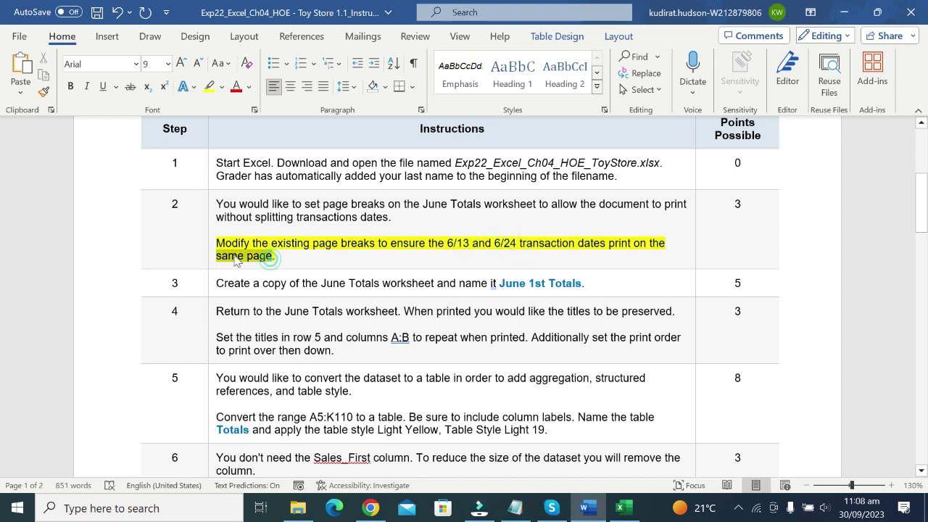
{"action": "left_click", "coordinate": [630, 509]}
{"action": "left_click", "coordinate": [630, 509]}
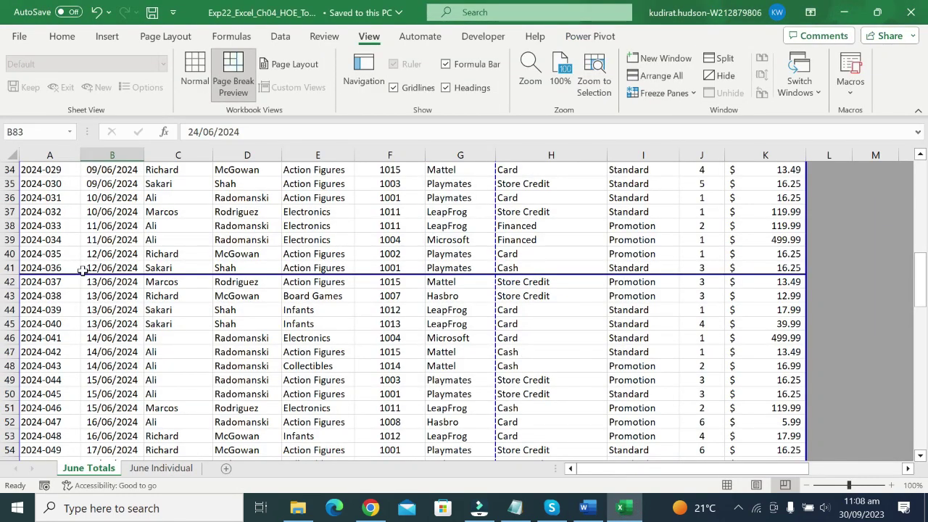
{"action": "scroll", "coordinate": [83, 271], "scroll_direction": "up", "scroll_amount": 11}
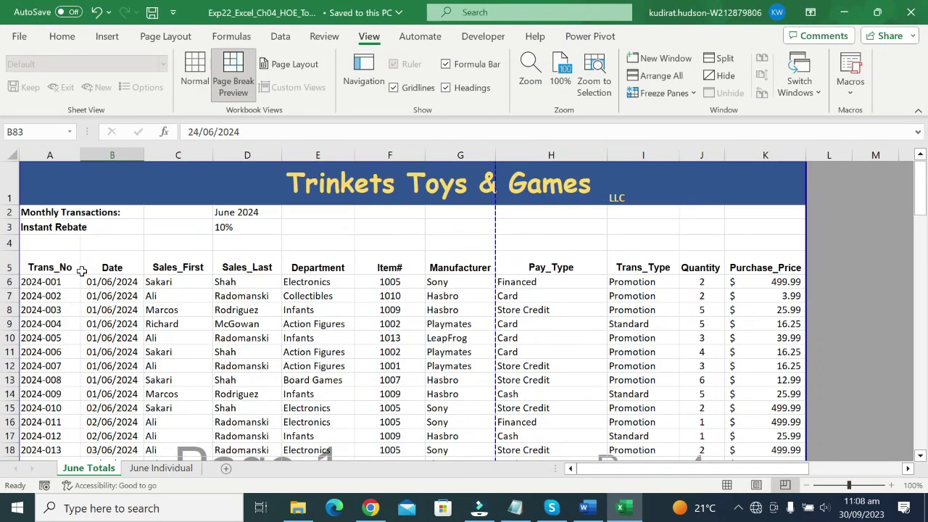
Step: Recheck the 13/06 break at cell B42 and the 24/06 break near row 84
{"action": "scroll", "coordinate": [83, 270], "scroll_direction": "down", "scroll_amount": 2}
{"action": "scroll", "coordinate": [94, 282], "scroll_direction": "down", "scroll_amount": 6}
{"action": "scroll", "coordinate": [109, 309], "scroll_direction": "down", "scroll_amount": 5}
{"action": "scroll", "coordinate": [108, 296], "scroll_direction": "up", "scroll_amount": 2}
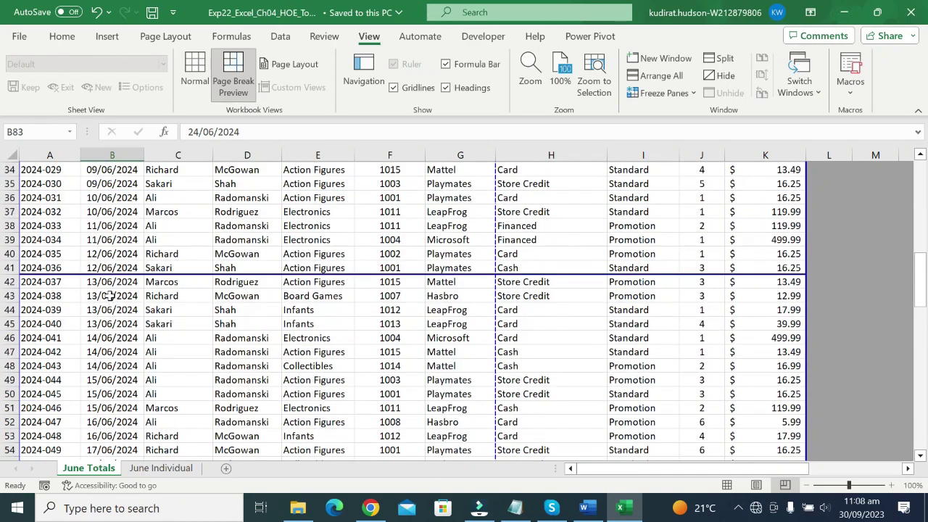
{"action": "left_click", "coordinate": [102, 282]}
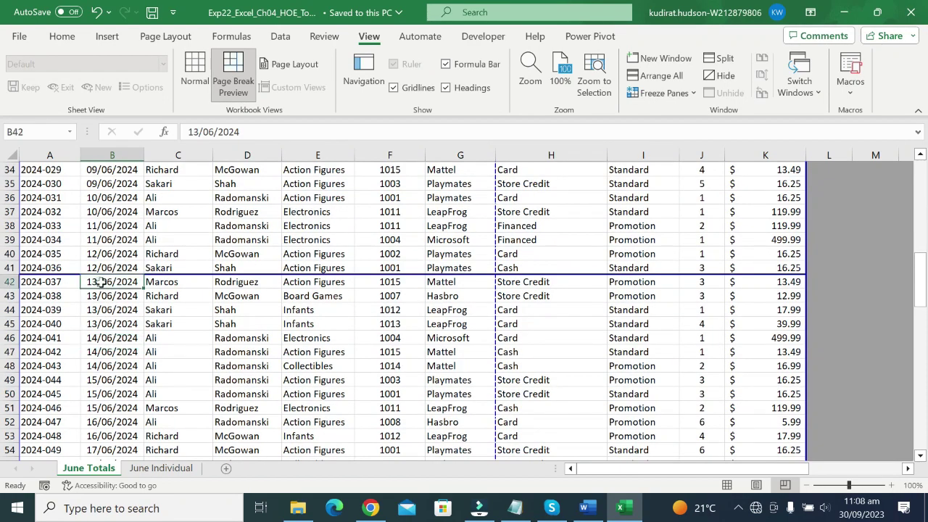
{"action": "scroll", "coordinate": [105, 287], "scroll_direction": "down", "scroll_amount": 2}
{"action": "scroll", "coordinate": [109, 293], "scroll_direction": "down", "scroll_amount": 3}
{"action": "scroll", "coordinate": [116, 303], "scroll_direction": "down", "scroll_amount": 3}
{"action": "scroll", "coordinate": [118, 307], "scroll_direction": "down", "scroll_amount": 6}
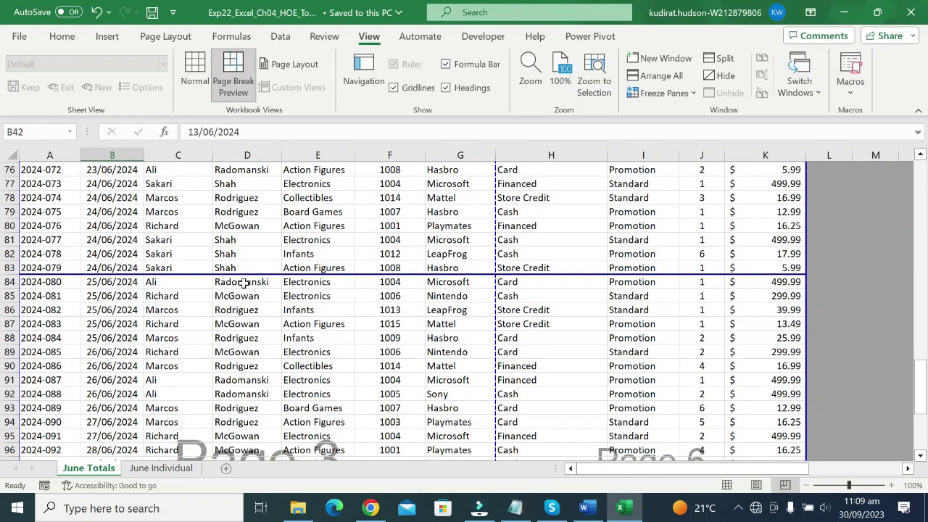
{"action": "scroll", "coordinate": [243, 283], "scroll_direction": "up", "scroll_amount": 5}
{"action": "scroll", "coordinate": [174, 257], "scroll_direction": "up", "scroll_amount": 1}
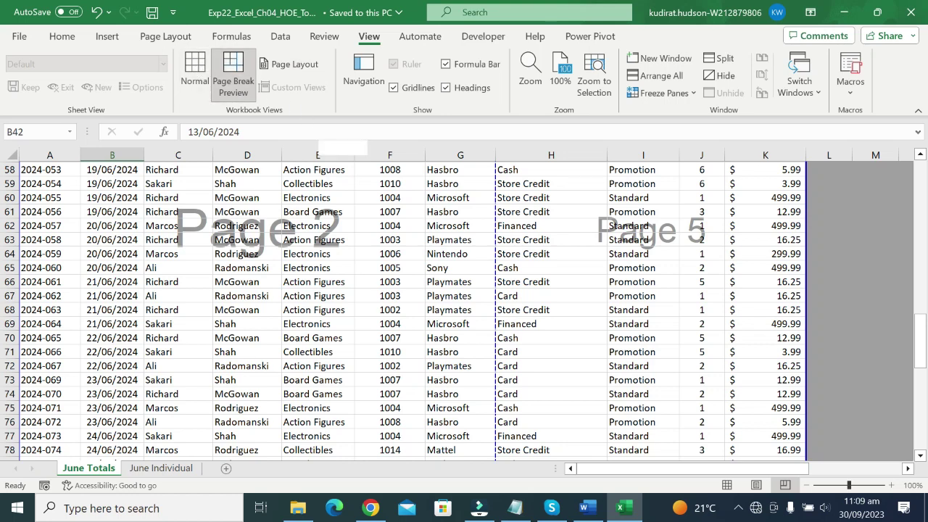
Step: Switch June Totals back to Normal view, review the sheet, and return to Word
{"action": "left_click", "coordinate": [192, 71]}
{"action": "scroll", "coordinate": [311, 280], "scroll_direction": "down", "scroll_amount": 4}
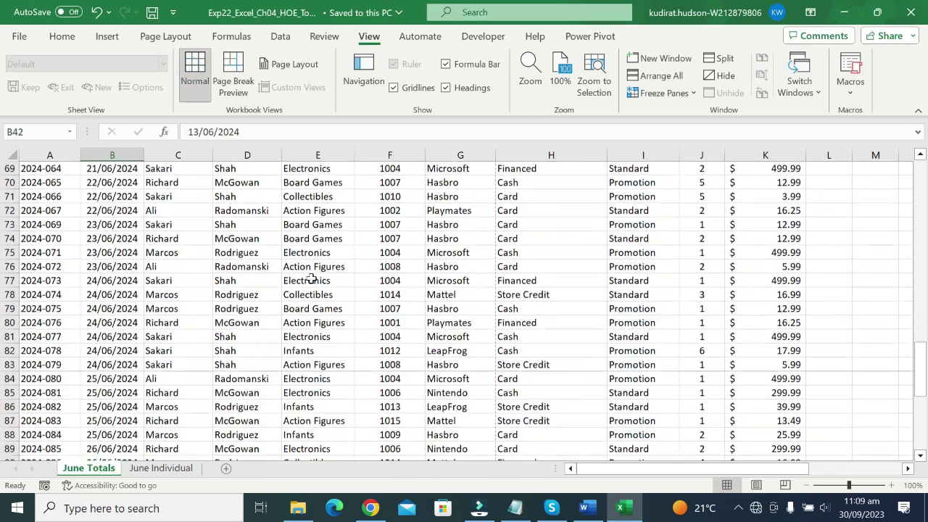
{"action": "scroll", "coordinate": [222, 307], "scroll_direction": "down", "scroll_amount": 1}
{"action": "scroll", "coordinate": [223, 306], "scroll_direction": "down", "scroll_amount": 3}
{"action": "scroll", "coordinate": [153, 308], "scroll_direction": "up", "scroll_amount": 1}
{"action": "scroll", "coordinate": [153, 308], "scroll_direction": "up", "scroll_amount": 2}
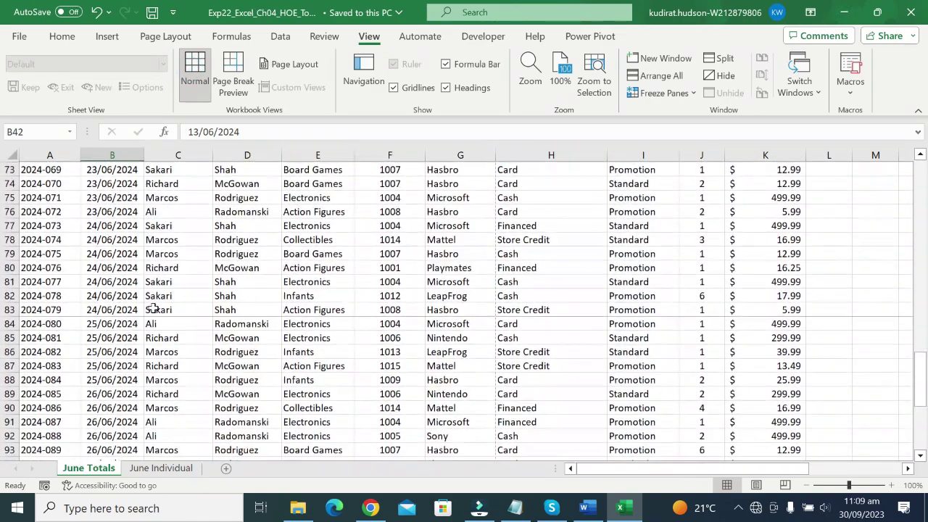
{"action": "scroll", "coordinate": [154, 309], "scroll_direction": "up", "scroll_amount": 2}
{"action": "scroll", "coordinate": [156, 308], "scroll_direction": "up", "scroll_amount": 7}
{"action": "scroll", "coordinate": [162, 311], "scroll_direction": "up", "scroll_amount": 9}
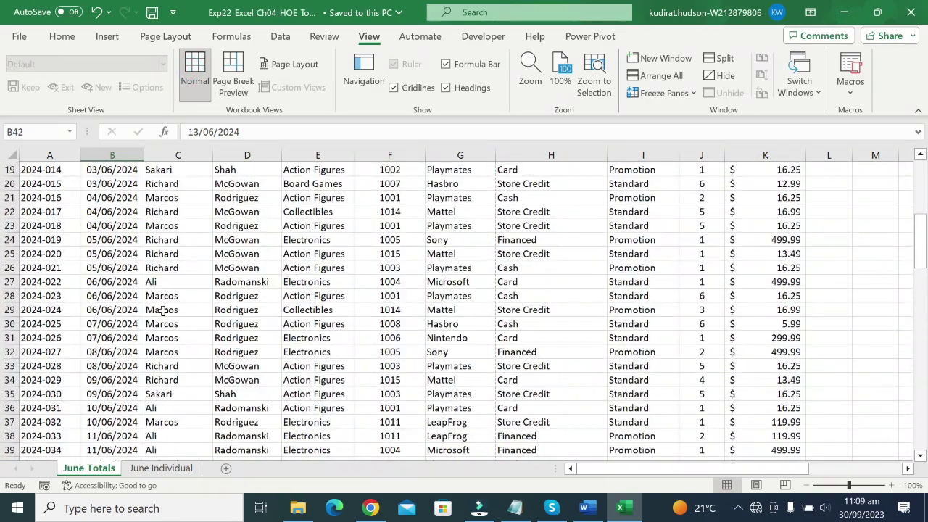
{"action": "scroll", "coordinate": [165, 310], "scroll_direction": "up", "scroll_amount": 5}
{"action": "scroll", "coordinate": [603, 423], "scroll_direction": "up", "scroll_amount": 2}
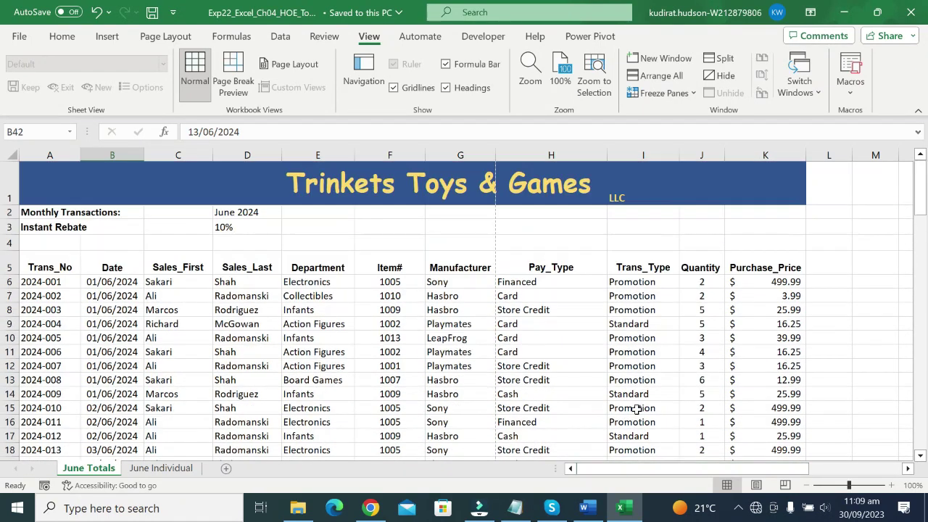
{"action": "left_click", "coordinate": [586, 507]}
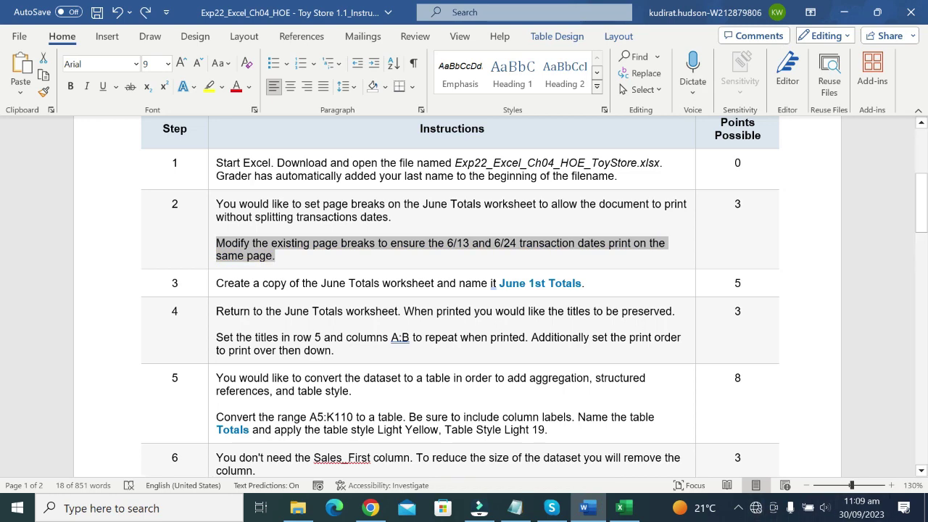
Step: Highlight step 3's copy-and-rename sentence in yellow, noting the new name June 1st Totals
{"action": "scroll", "coordinate": [235, 204], "scroll_direction": "down", "scroll_amount": 2}
{"action": "left_click", "coordinate": [235, 204]}
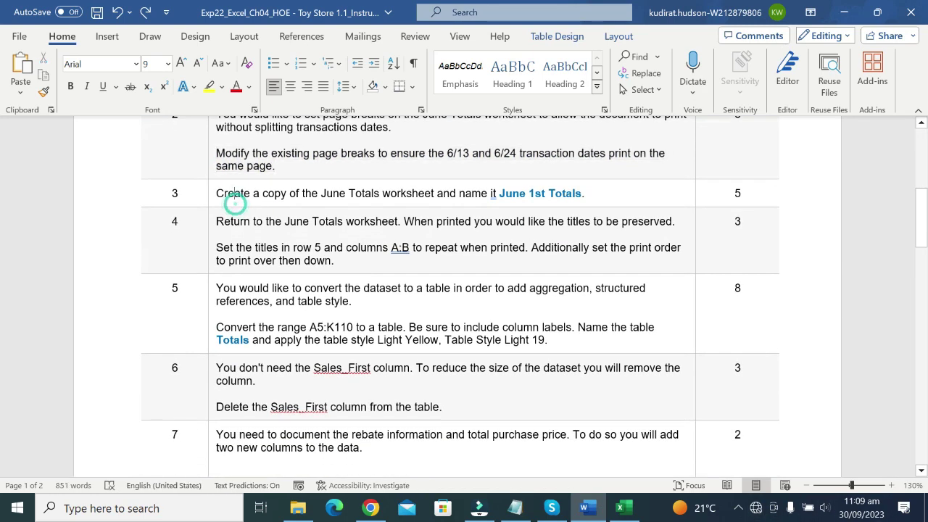
{"action": "left_click_drag", "start_coordinate": [235, 205], "coordinate": [584, 196]}
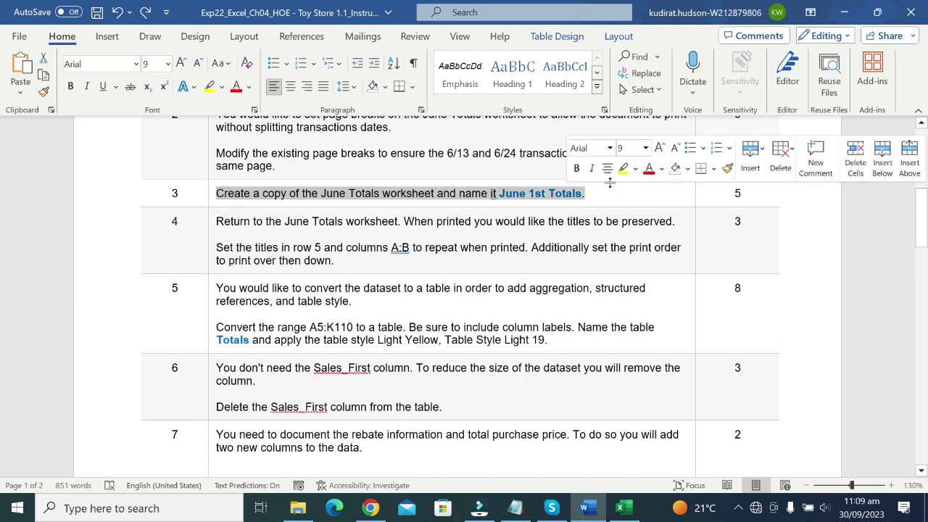
{"action": "left_click", "coordinate": [623, 168]}
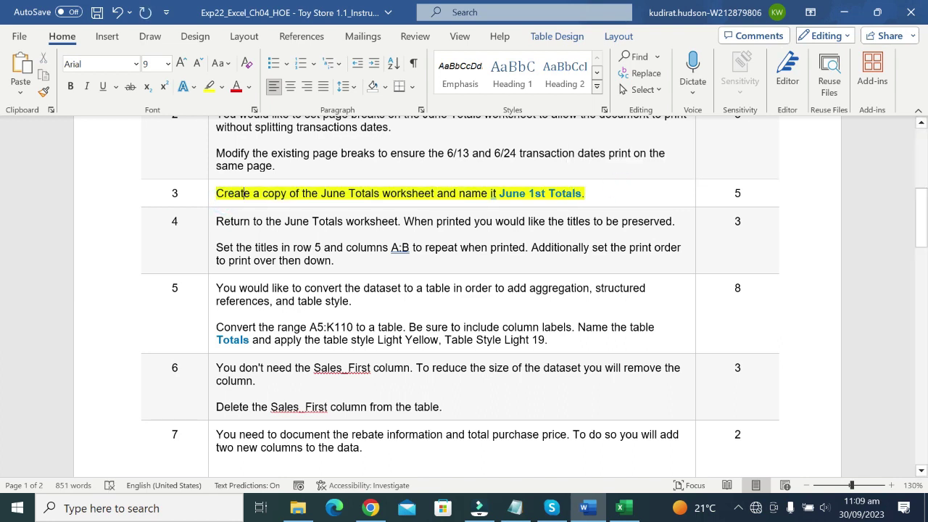
{"action": "left_click_drag", "start_coordinate": [241, 192], "coordinate": [493, 192]}
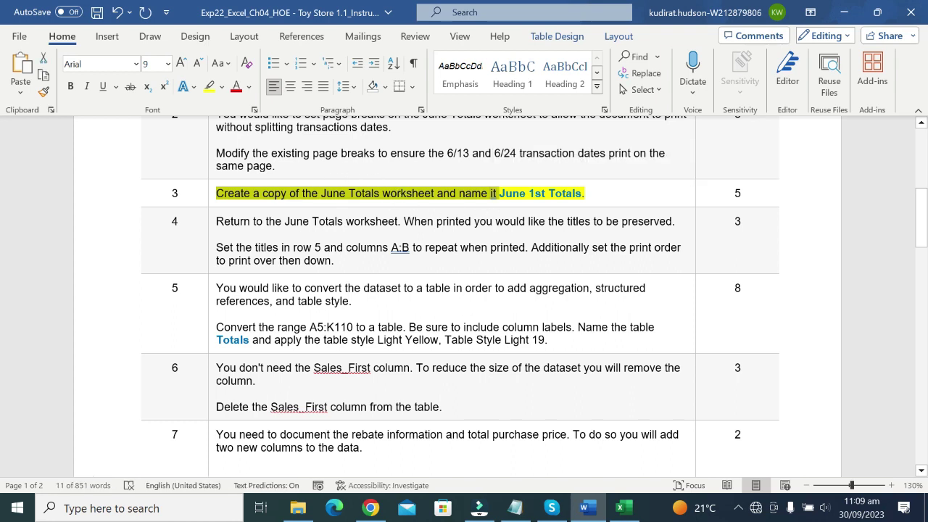
{"action": "left_click_drag", "start_coordinate": [499, 192], "coordinate": [582, 193]}
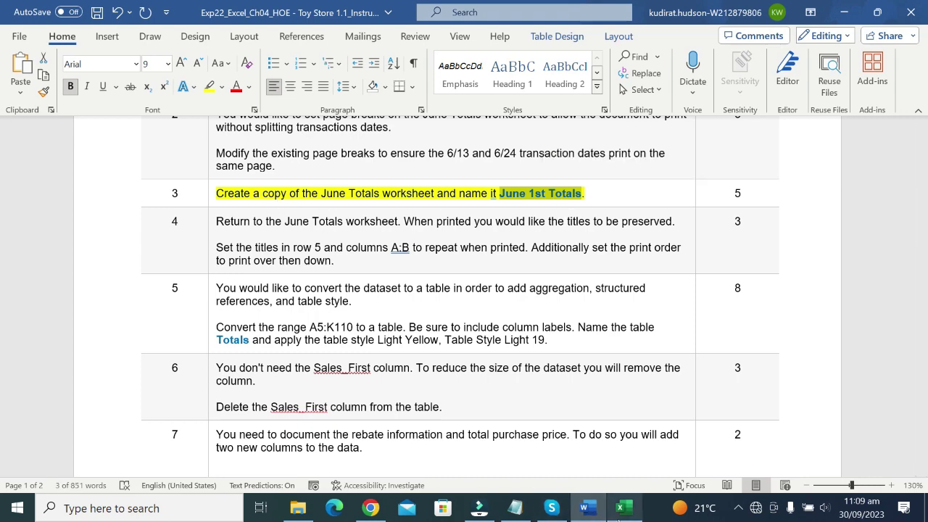
{"action": "left_click", "coordinate": [620, 508]}
Step: Make a copy of the June Totals sheet using Move or Copy with Create a copy checked
{"action": "right_click", "coordinate": [95, 471]}
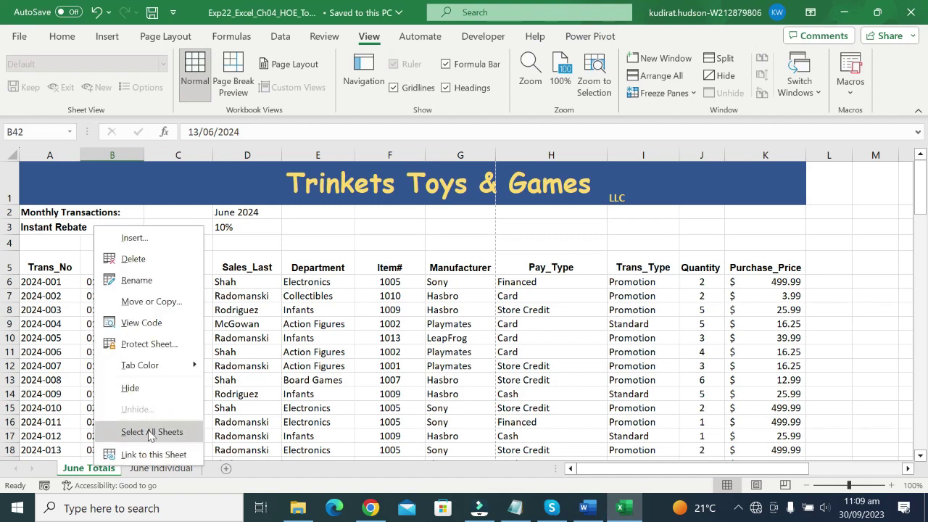
{"action": "left_click", "coordinate": [154, 303]}
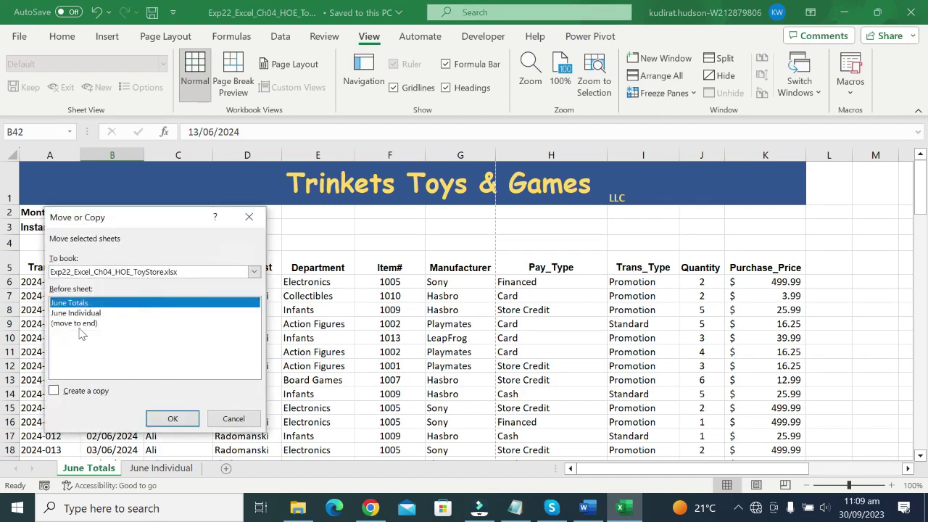
{"action": "left_click", "coordinate": [55, 392]}
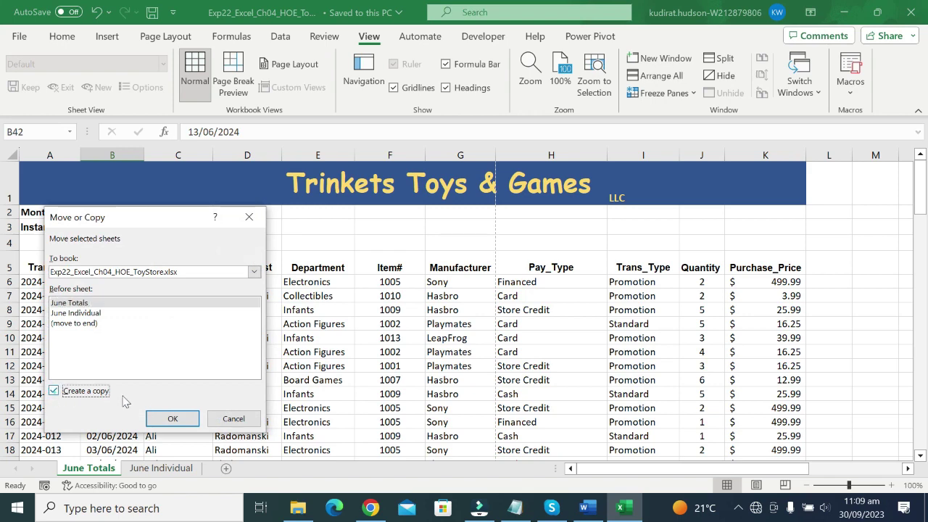
{"action": "left_click", "coordinate": [171, 418]}
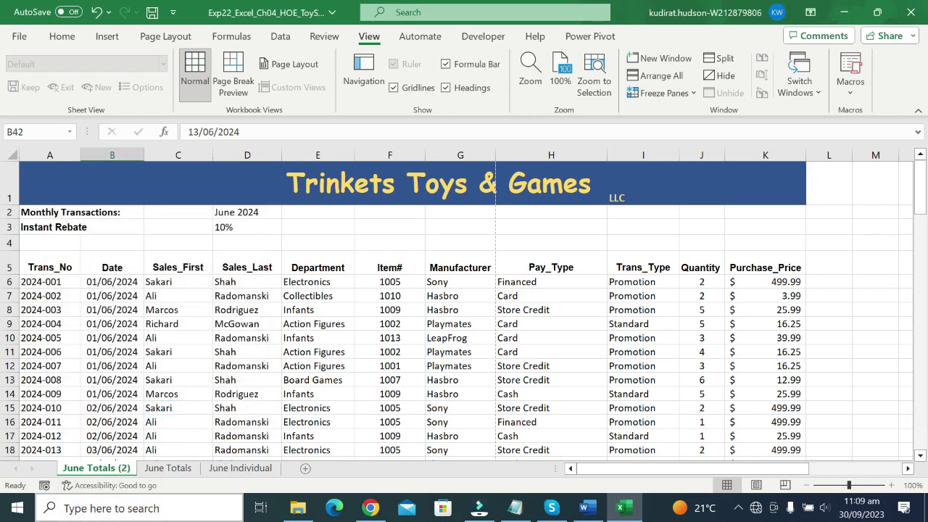
Step: Rename the copied sheet to 'June 1st Totals' and return to the Word instructions
{"action": "right_click", "coordinate": [123, 468]}
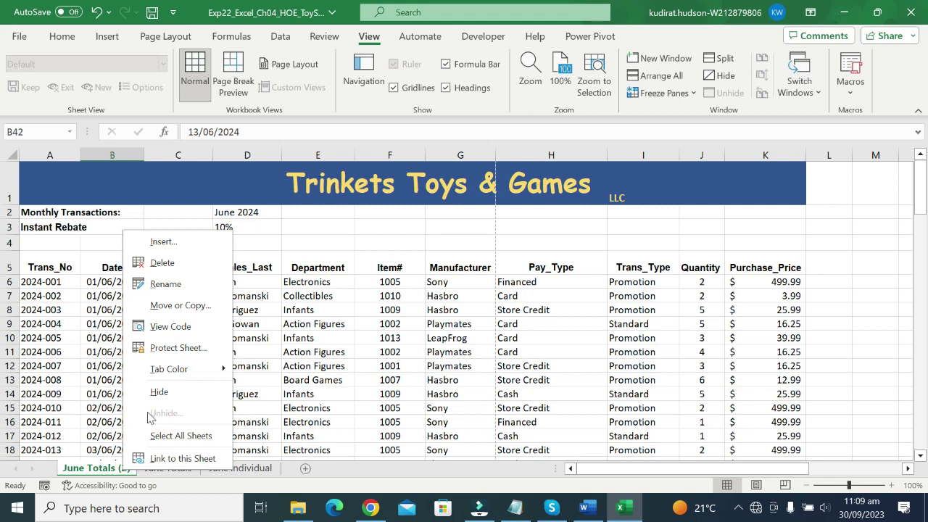
{"action": "left_click", "coordinate": [182, 283]}
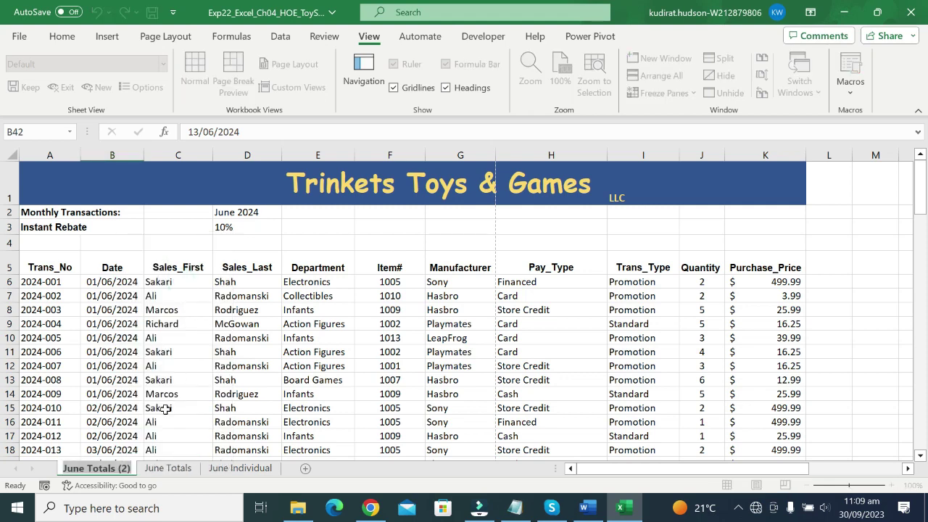
{"action": "type", "text": "June 1st Totals"}
{"action": "key", "text": "Return"}
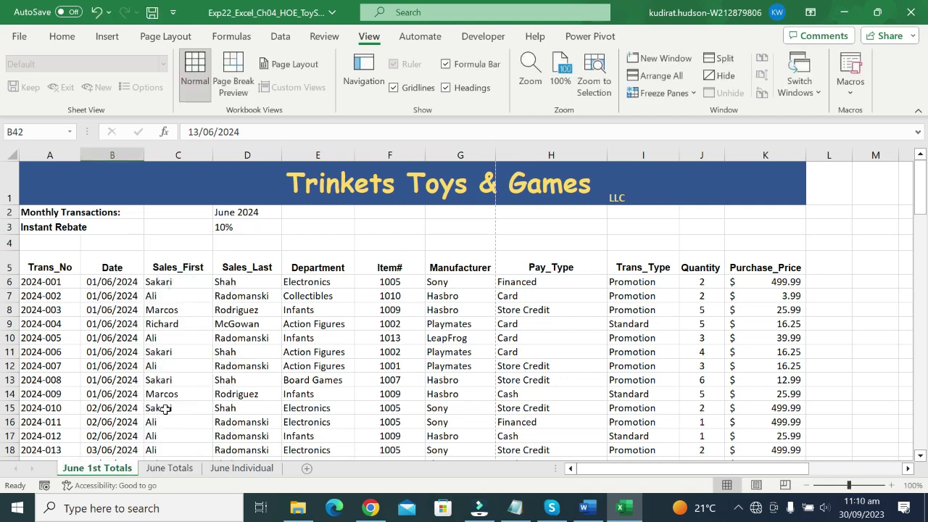
{"action": "left_click", "coordinate": [589, 507]}
Step: Highlight step 4's paragraph on print titles and print order in yellow
{"action": "scroll", "coordinate": [464, 290], "scroll_direction": "down", "scroll_amount": 3}
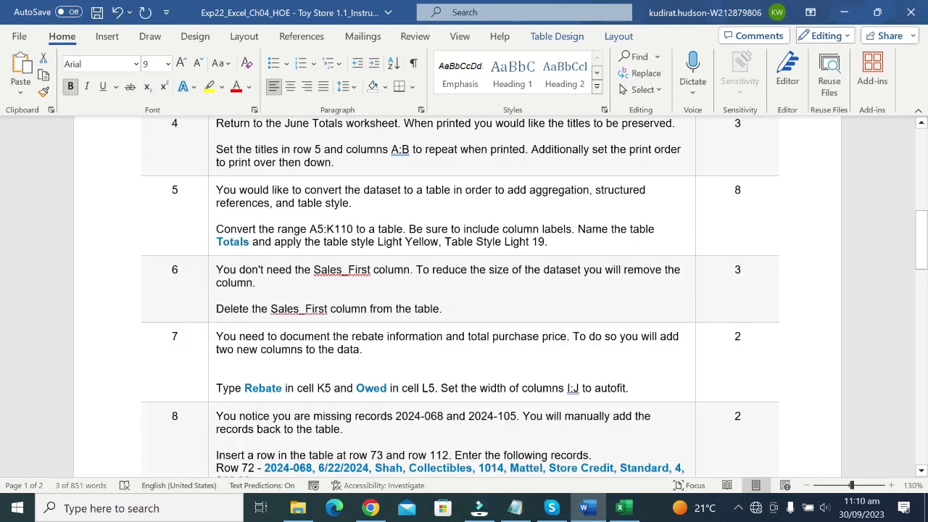
{"action": "scroll", "coordinate": [464, 290], "scroll_direction": "down", "scroll_amount": 3}
{"action": "scroll", "coordinate": [464, 290], "scroll_direction": "down", "scroll_amount": 5}
{"action": "scroll", "coordinate": [464, 290], "scroll_direction": "down", "scroll_amount": 4}
{"action": "scroll", "coordinate": [464, 290], "scroll_direction": "down", "scroll_amount": 4}
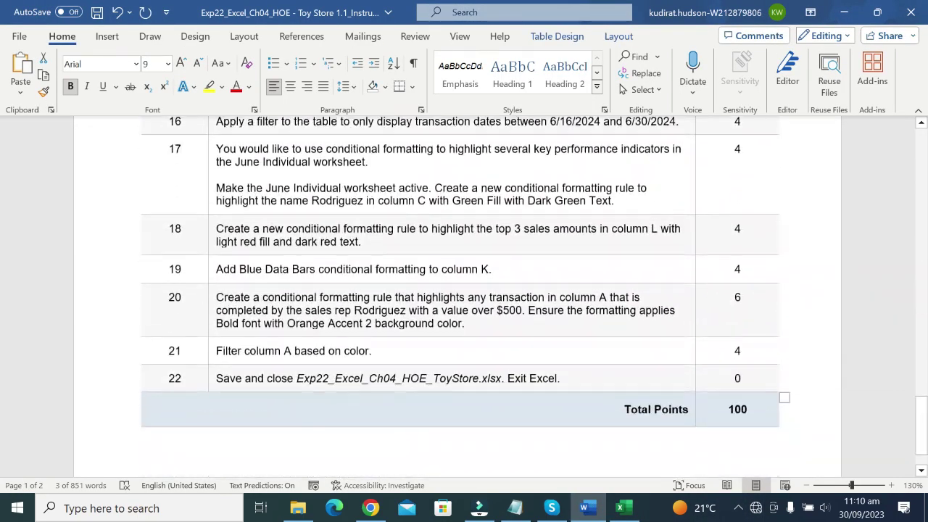
{"action": "scroll", "coordinate": [465, 290], "scroll_direction": "down", "scroll_amount": 2}
{"action": "scroll", "coordinate": [464, 290], "scroll_direction": "up", "scroll_amount": 7}
{"action": "scroll", "coordinate": [464, 290], "scroll_direction": "up", "scroll_amount": 5}
{"action": "scroll", "coordinate": [464, 290], "scroll_direction": "up", "scroll_amount": 10}
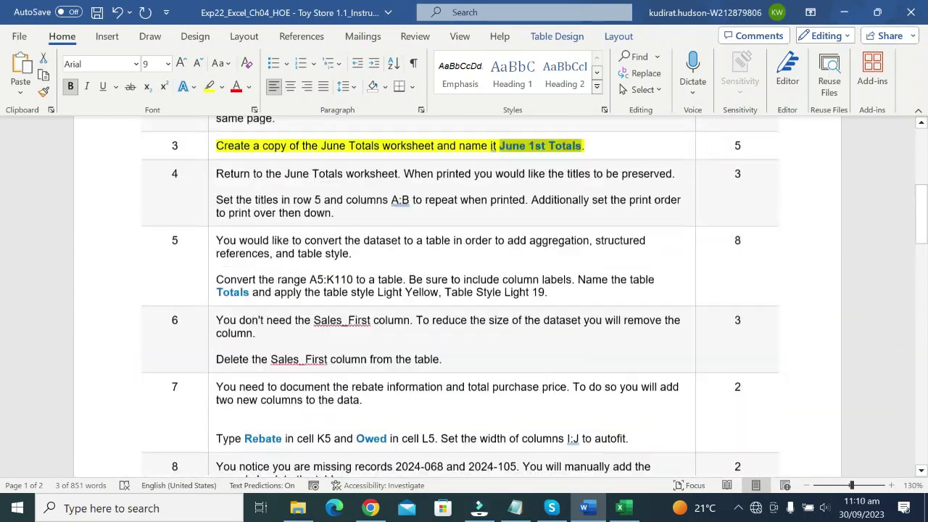
{"action": "scroll", "coordinate": [464, 290], "scroll_direction": "up", "scroll_amount": 2}
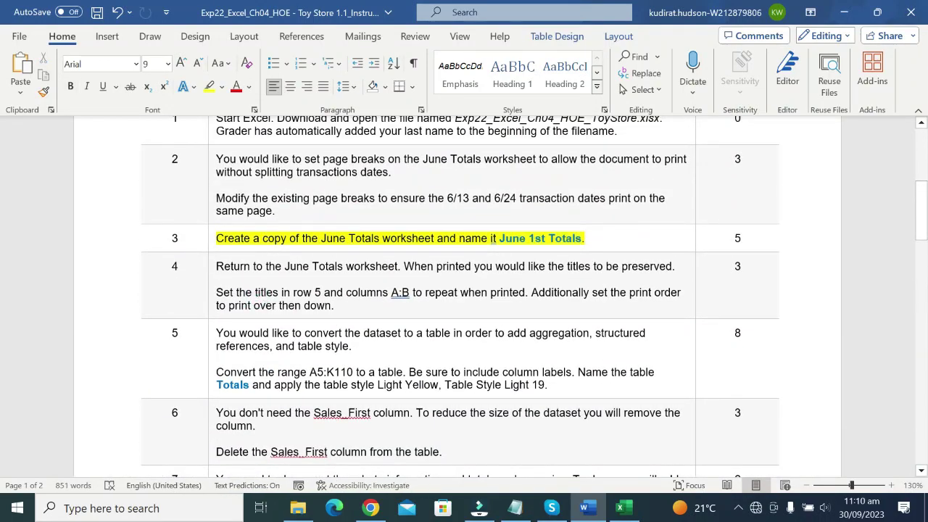
{"action": "left_click_drag", "start_coordinate": [217, 293], "coordinate": [334, 305]}
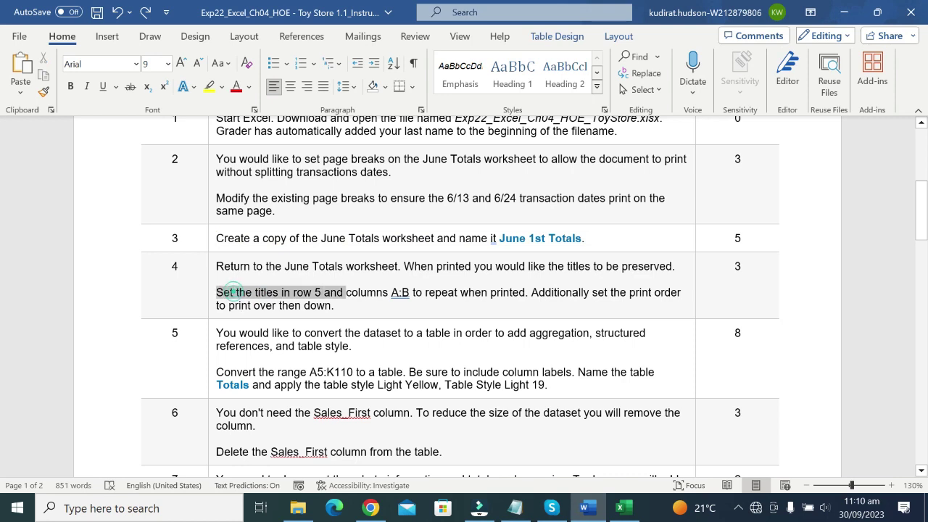
{"action": "left_click", "coordinate": [392, 286]}
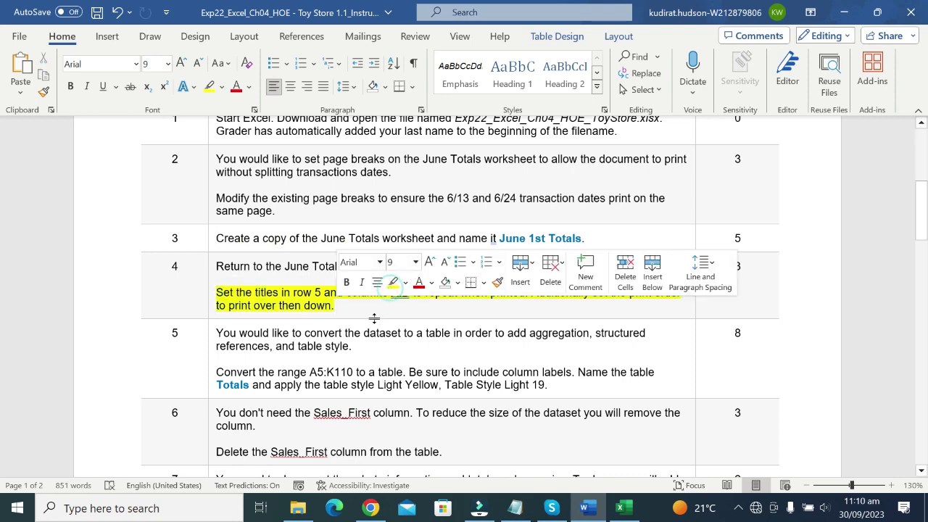
Step: Reselect step 4's wording about repeating row 5 and columns A:B before returning to Excel
{"action": "mouse_move", "coordinate": [255, 292]}
{"action": "left_mouse_down"}
{"action": "mouse_move", "coordinate": [525, 292]}
{"action": "mouse_move", "coordinate": [333, 305]}
{"action": "left_mouse_up"}
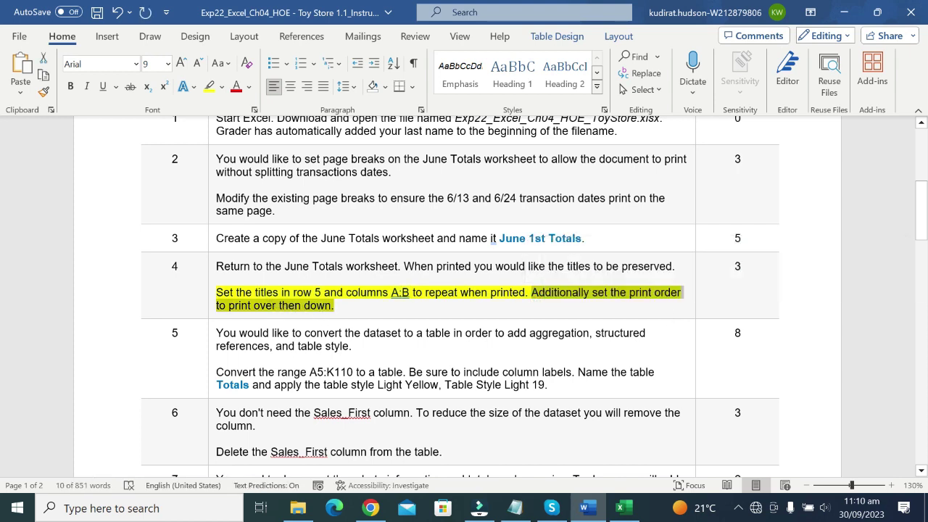
{"action": "left_click_drag", "start_coordinate": [216, 292], "coordinate": [343, 301]}
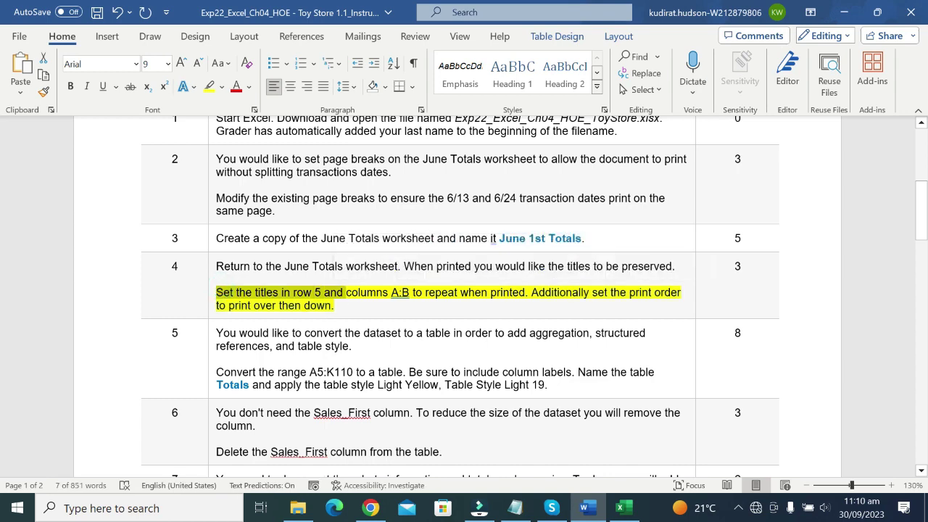
{"action": "left_click", "coordinate": [620, 508]}
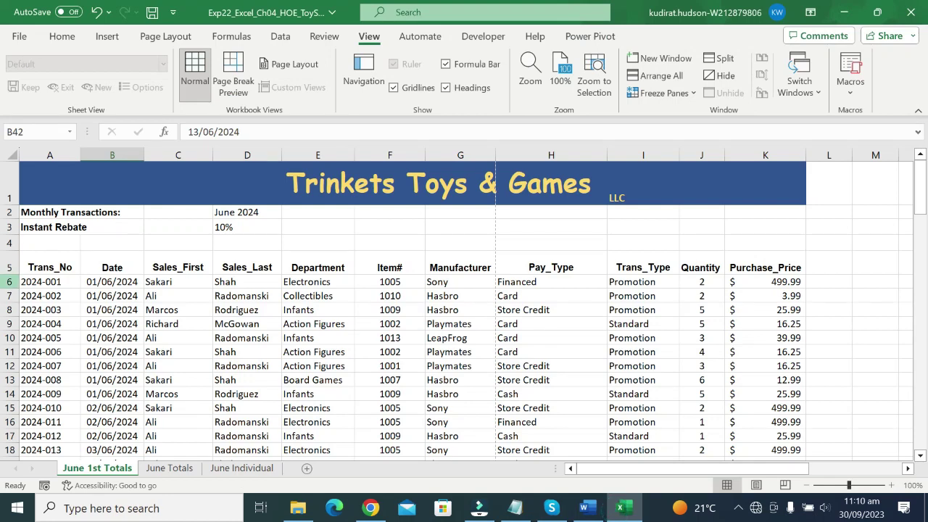
Step: Set print titles to repeat rows $5:$5 and columns $A:$B, with page order Over, then down
{"action": "left_click", "coordinate": [13, 267]}
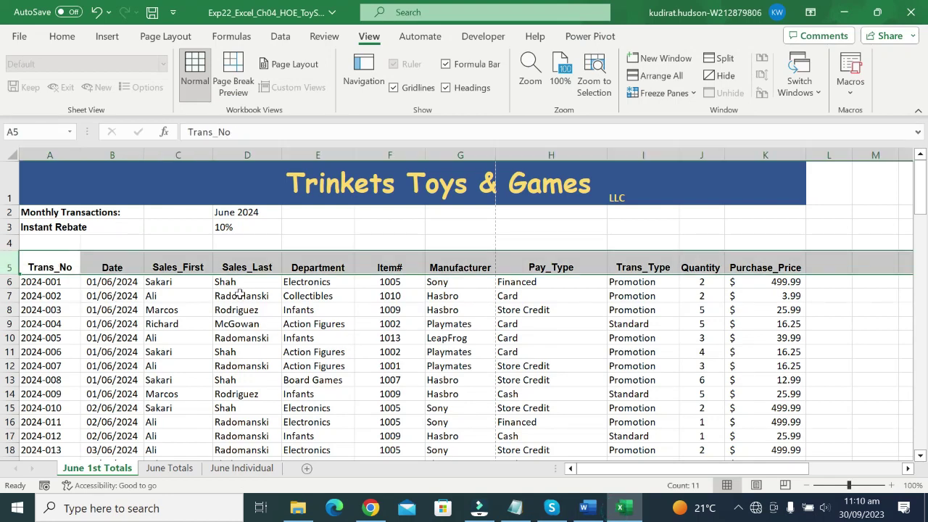
{"action": "left_click", "coordinate": [166, 37]}
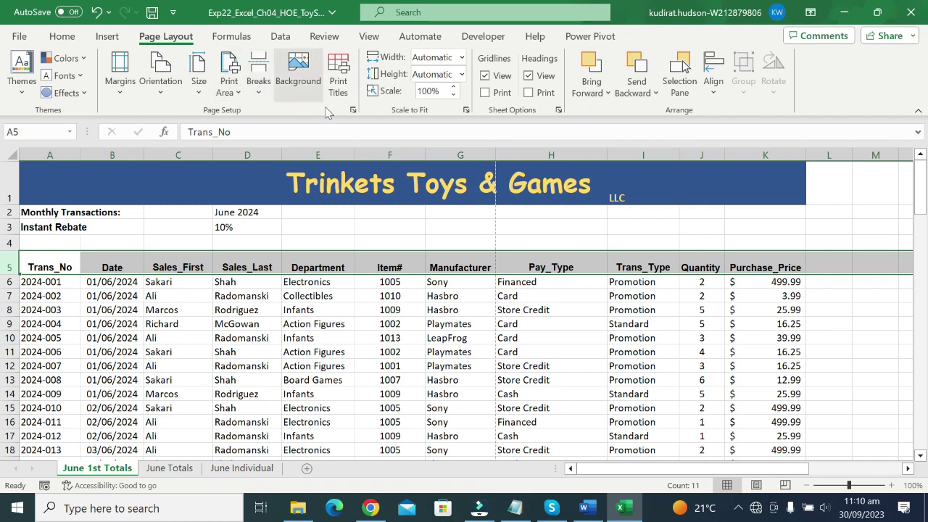
{"action": "left_click", "coordinate": [338, 73]}
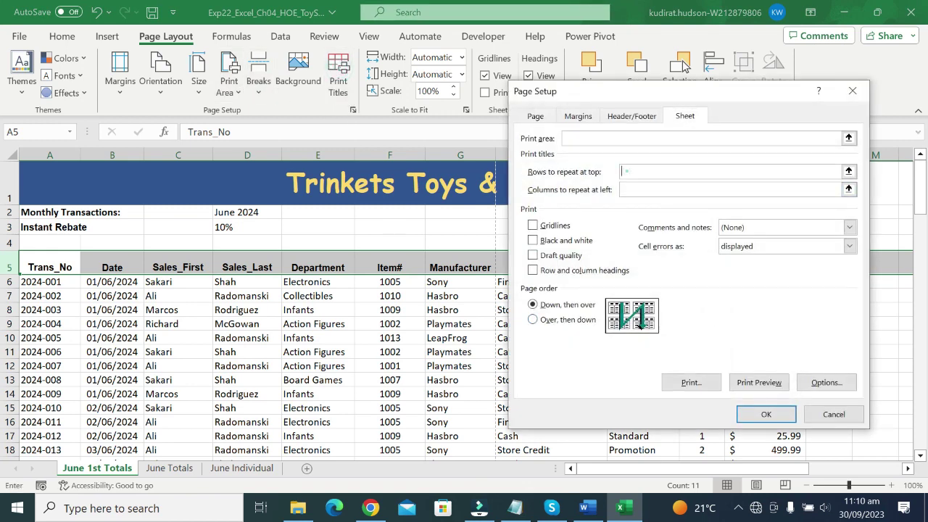
{"action": "left_click", "coordinate": [626, 171]}
{"action": "left_click", "coordinate": [10, 267]}
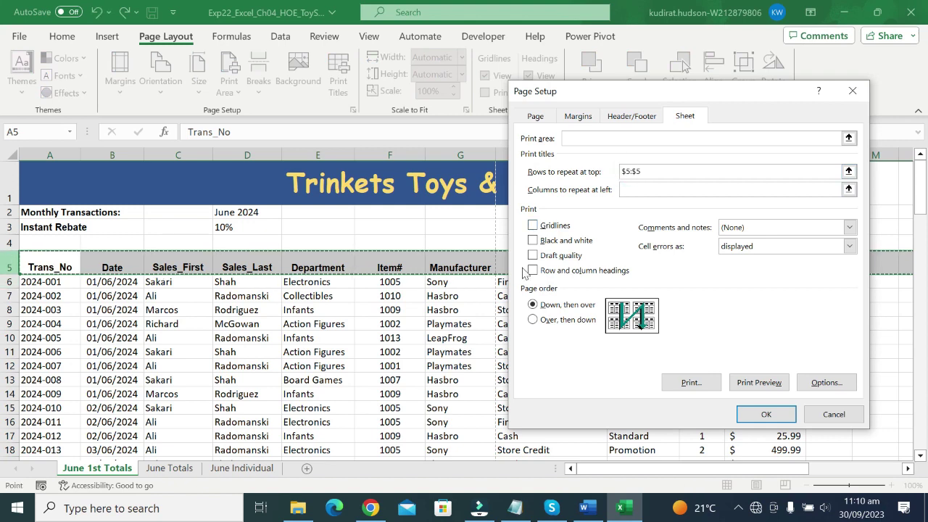
{"action": "left_click", "coordinate": [736, 190]}
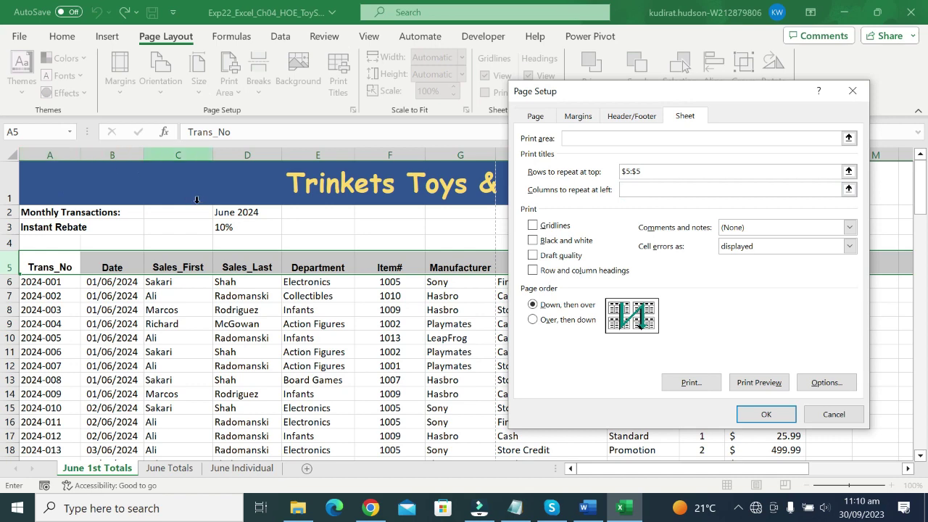
{"action": "left_click_drag", "start_coordinate": [59, 155], "coordinate": [97, 154]}
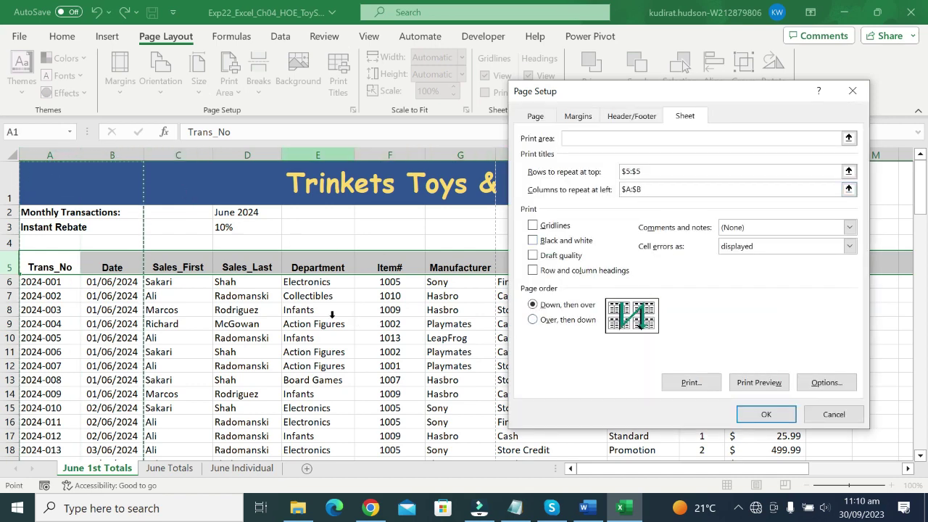
{"action": "left_click", "coordinate": [537, 320]}
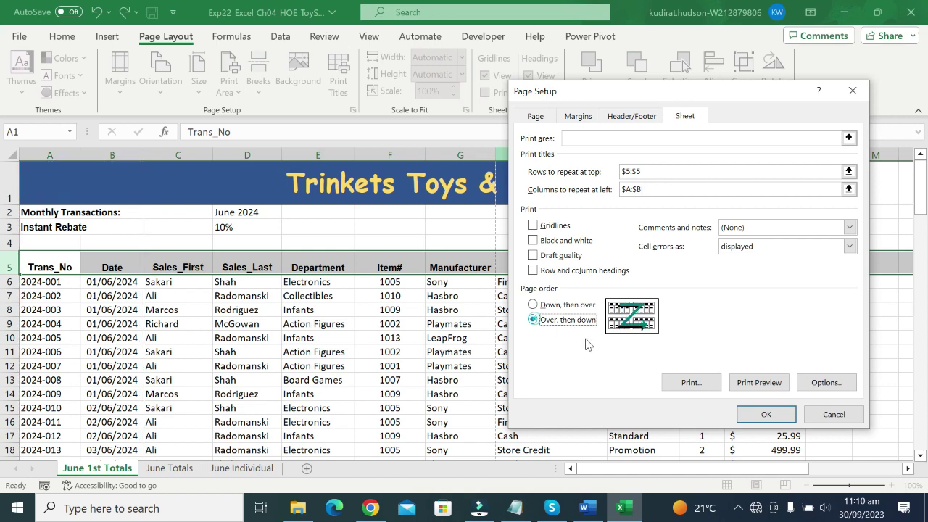
{"action": "left_click", "coordinate": [781, 418]}
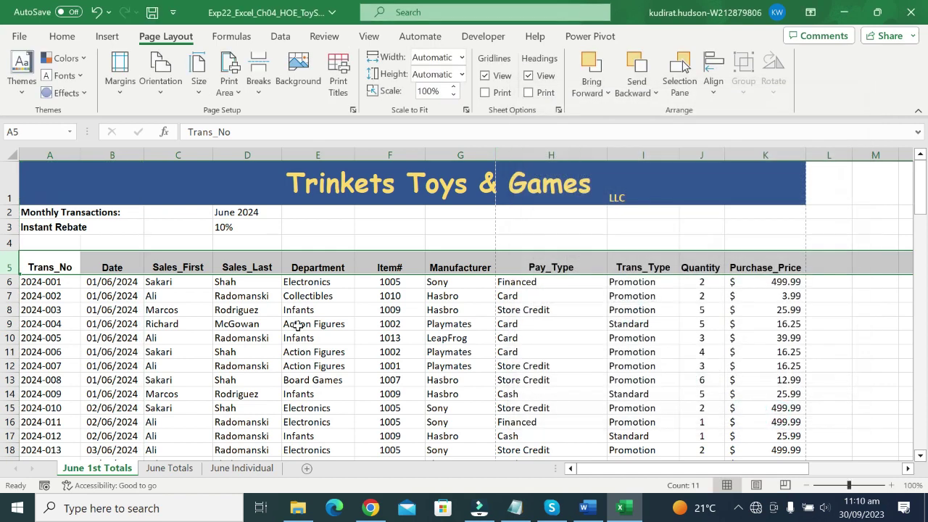
{"action": "left_click", "coordinate": [584, 507]}
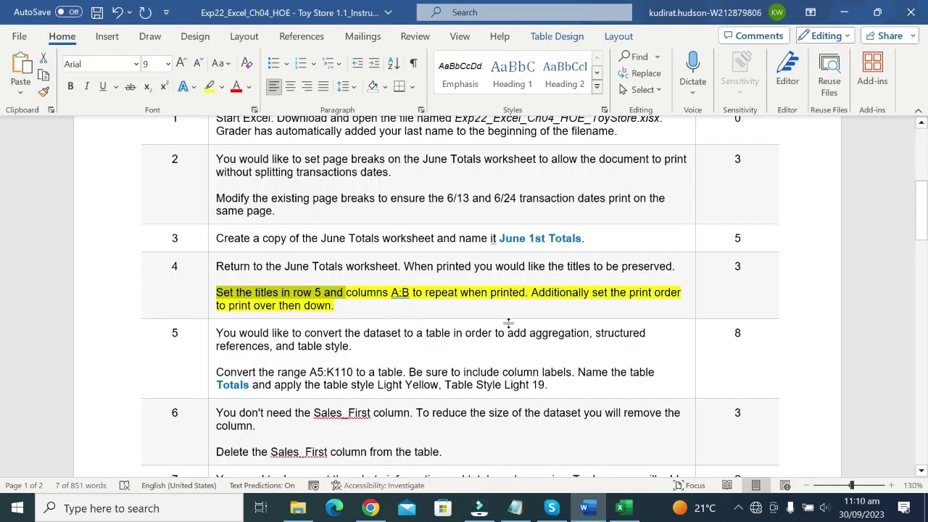
Step: Remove the yellow highlight from step 4 and apply it to step 5's instructions
{"action": "left_click_drag", "start_coordinate": [629, 293], "coordinate": [334, 307]}
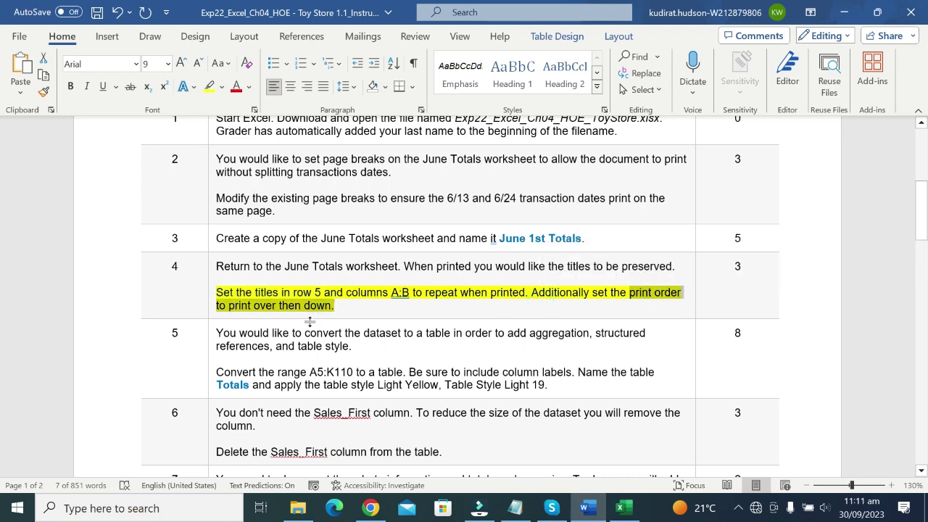
{"action": "triple_click", "coordinate": [221, 319]}
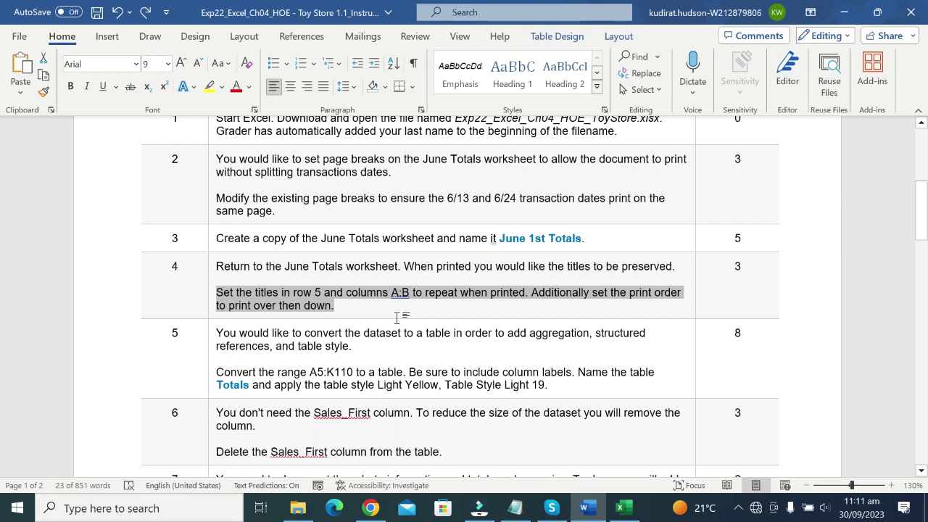
{"action": "left_click", "coordinate": [210, 370]}
{"action": "left_click", "coordinate": [264, 351]}
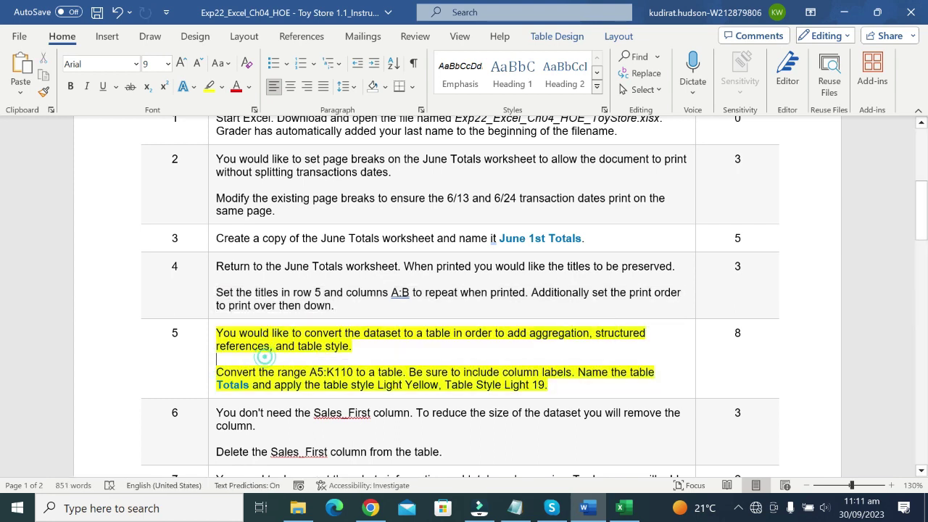
Step: Select the range reference A5:K110 in step 5's instruction text
{"action": "left_click_drag", "start_coordinate": [217, 372], "coordinate": [547, 386]}
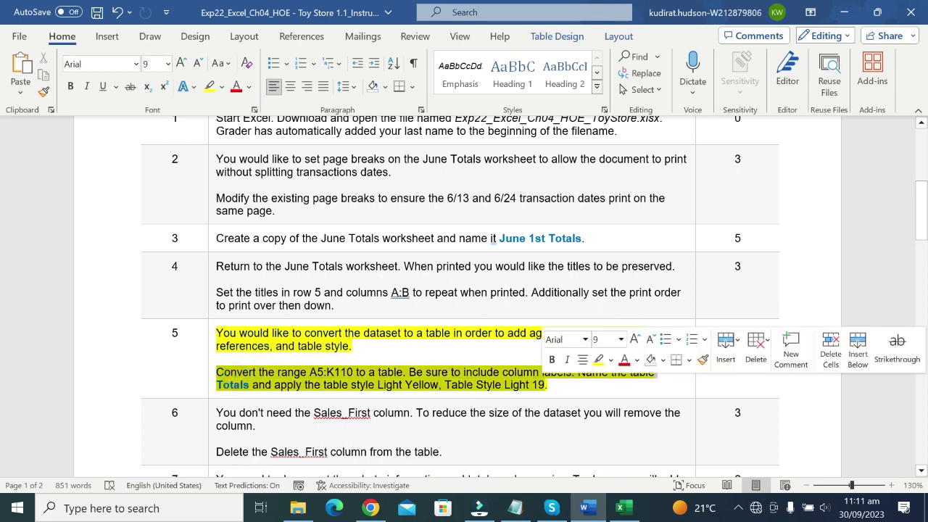
{"action": "left_click", "coordinate": [408, 355]}
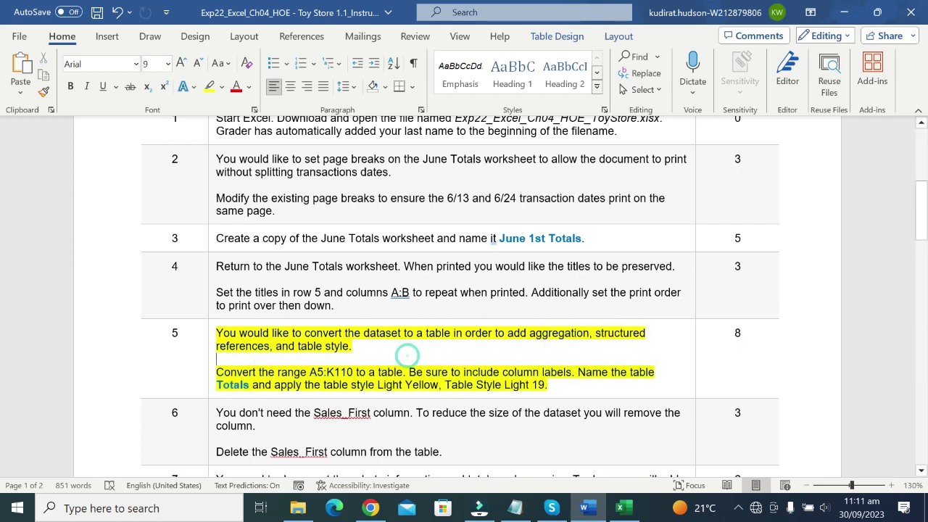
{"action": "left_click_drag", "start_coordinate": [217, 372], "coordinate": [402, 374]}
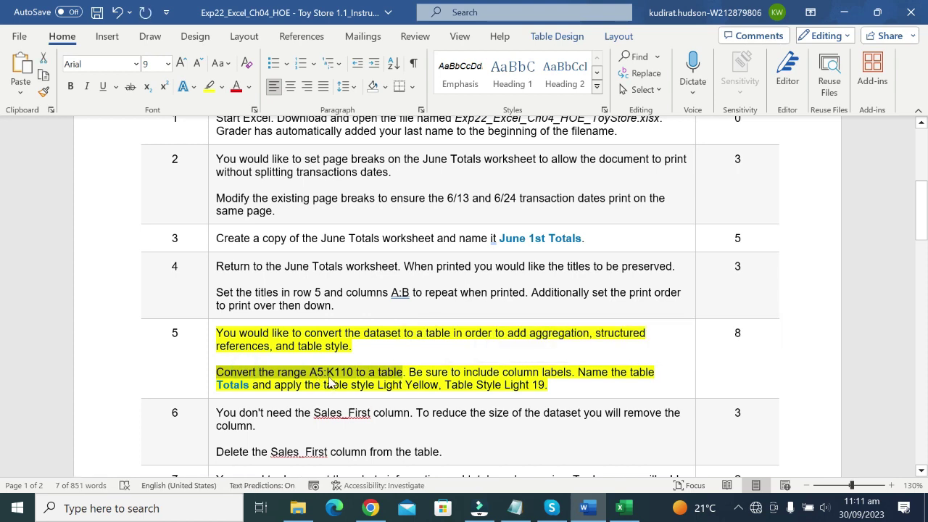
{"action": "left_click", "coordinate": [330, 380]}
{"action": "left_click_drag", "start_coordinate": [310, 372], "coordinate": [354, 372]}
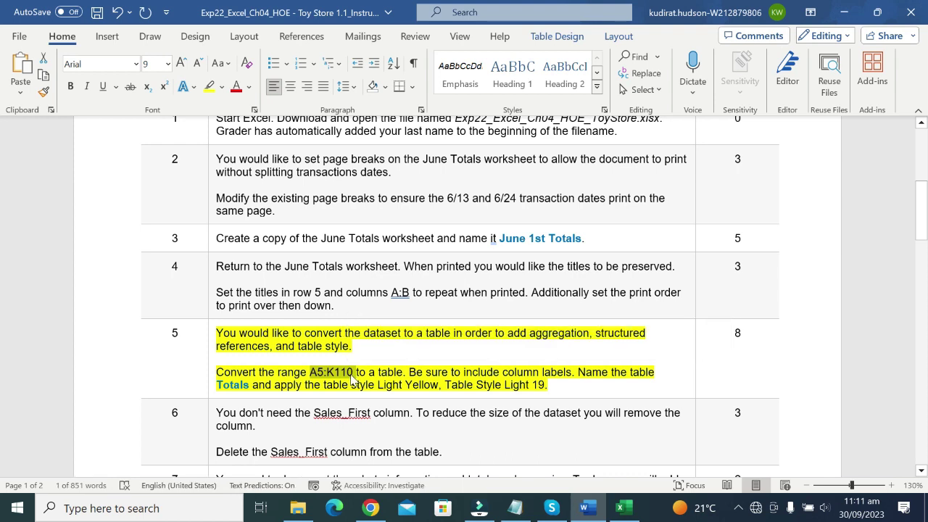
{"action": "mouse_move", "coordinate": [621, 508]}
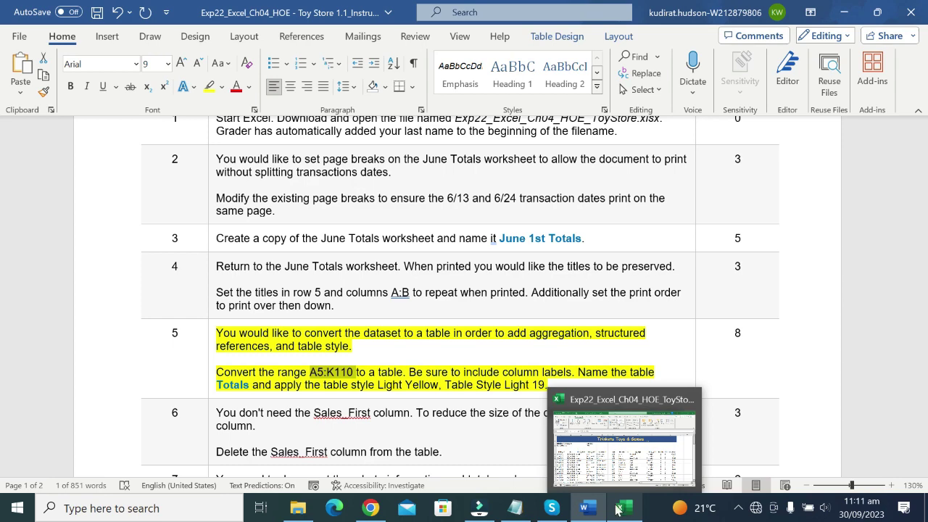
Step: Select A5:K110 via the Name Box and convert it into a table with headers
{"action": "left_click", "coordinate": [616, 446]}
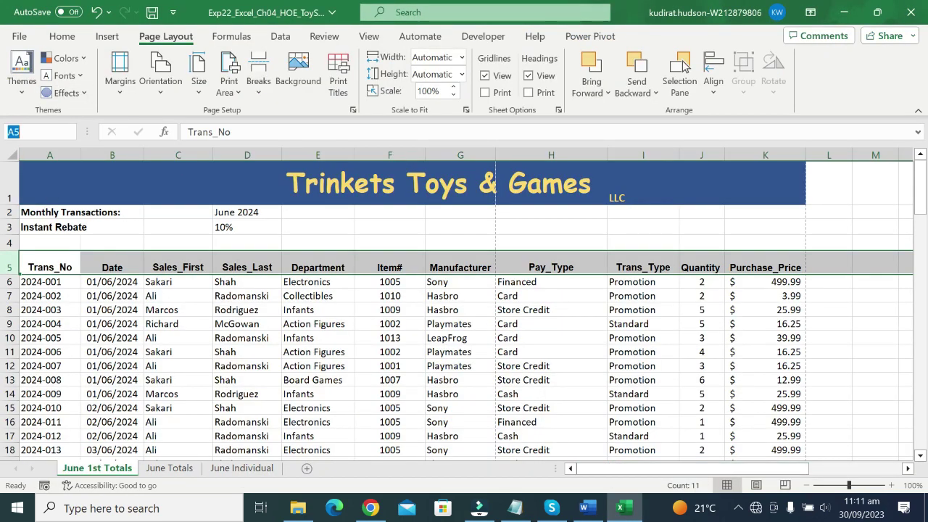
{"action": "type", "text": "A5:K110"}
{"action": "key", "text": "Return"}
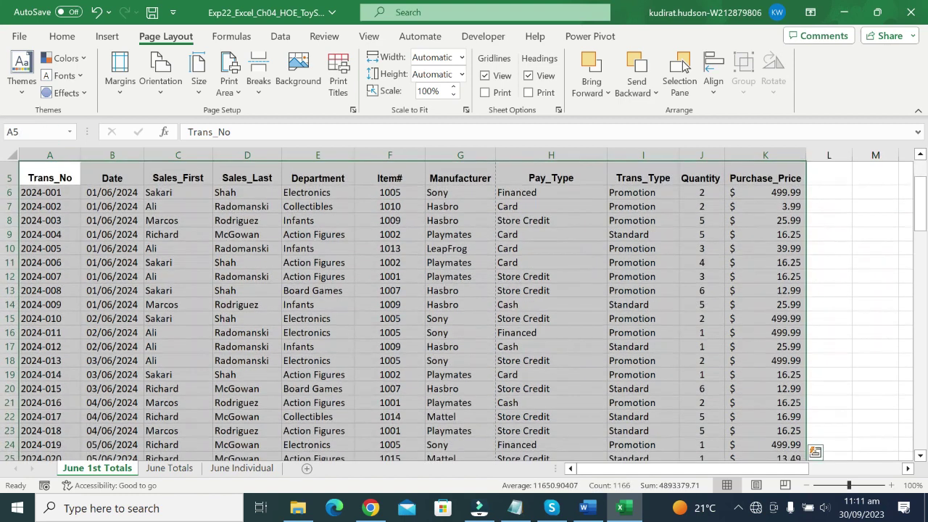
{"action": "left_click", "coordinate": [108, 37]}
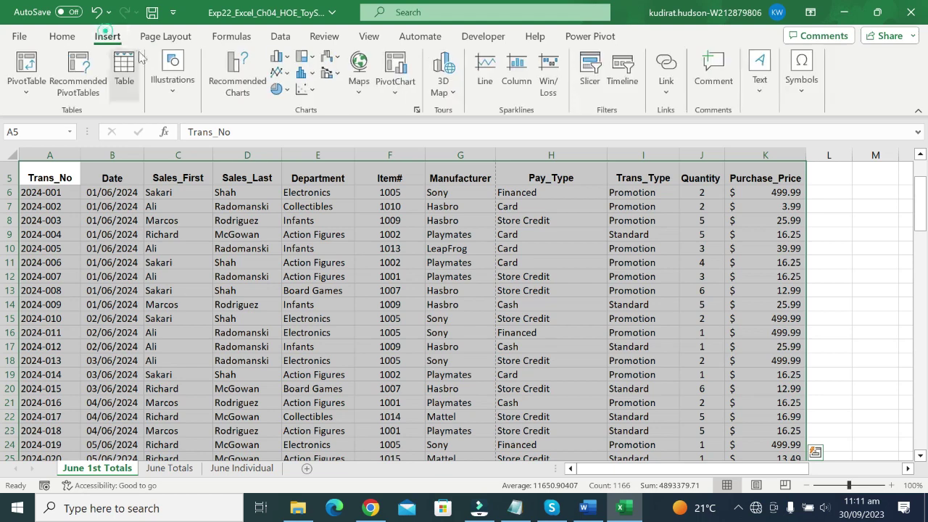
{"action": "left_click", "coordinate": [123, 80]}
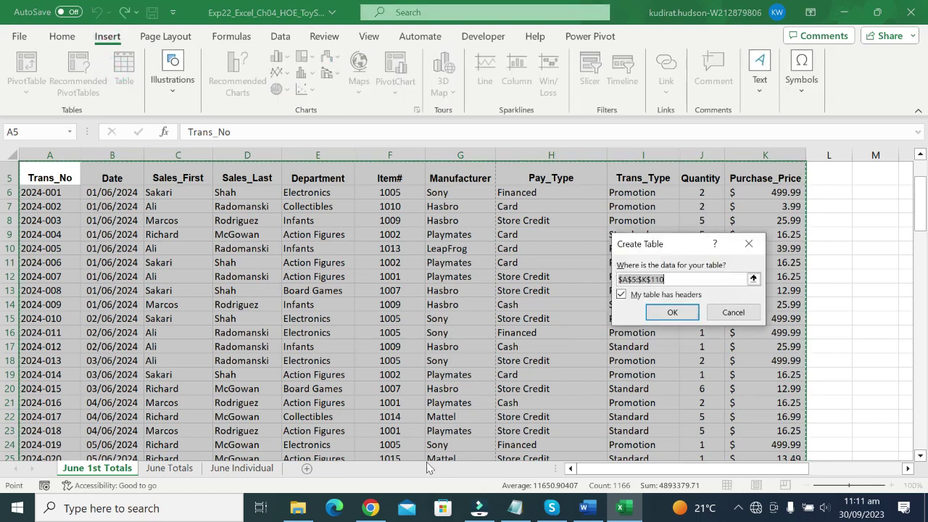
{"action": "key", "text": "Return"}
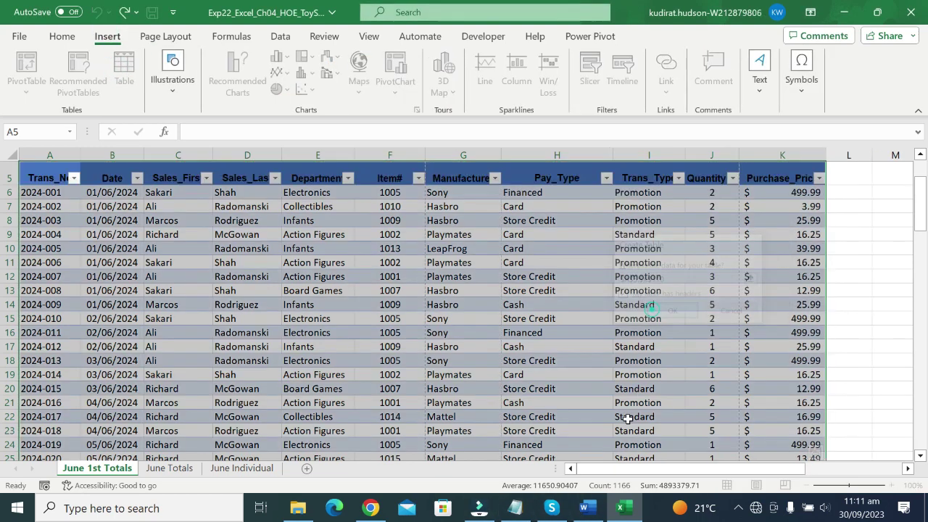
Step: Rename the new table from Table2 to Totals
{"action": "left_click", "coordinate": [584, 507]}
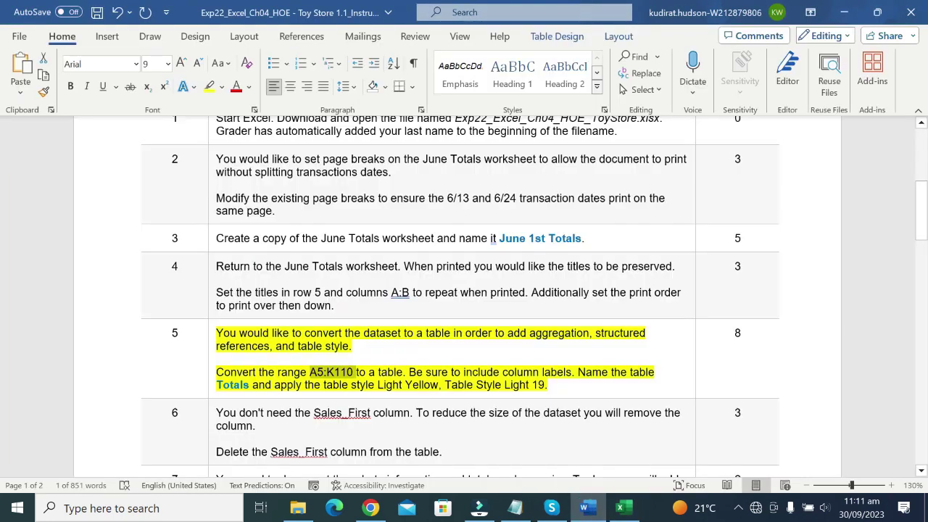
{"action": "left_click_drag", "start_coordinate": [409, 372], "coordinate": [573, 377]}
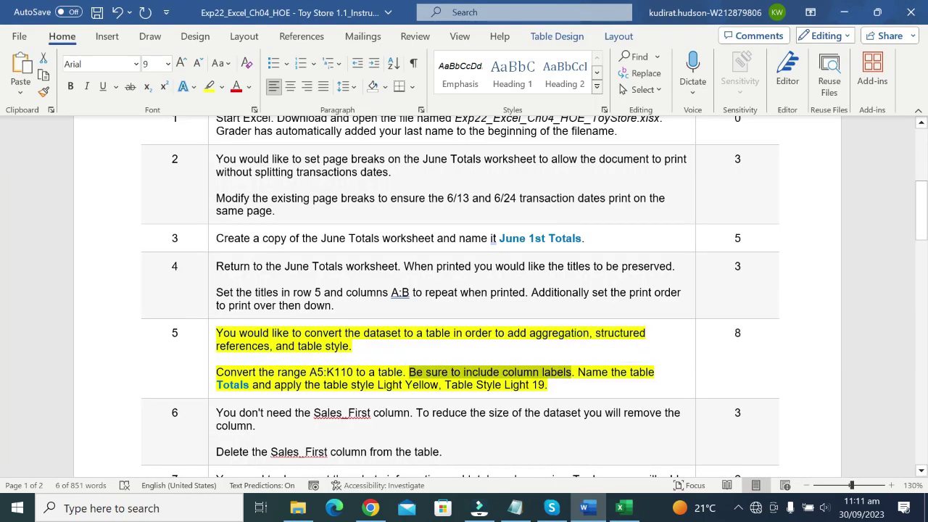
{"action": "left_click", "coordinate": [217, 381]}
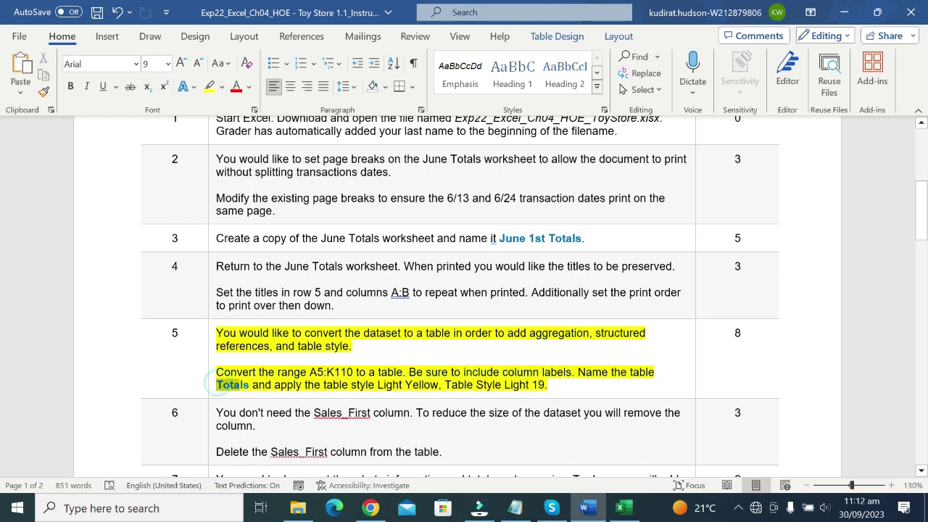
{"action": "double_click", "coordinate": [232, 385]}
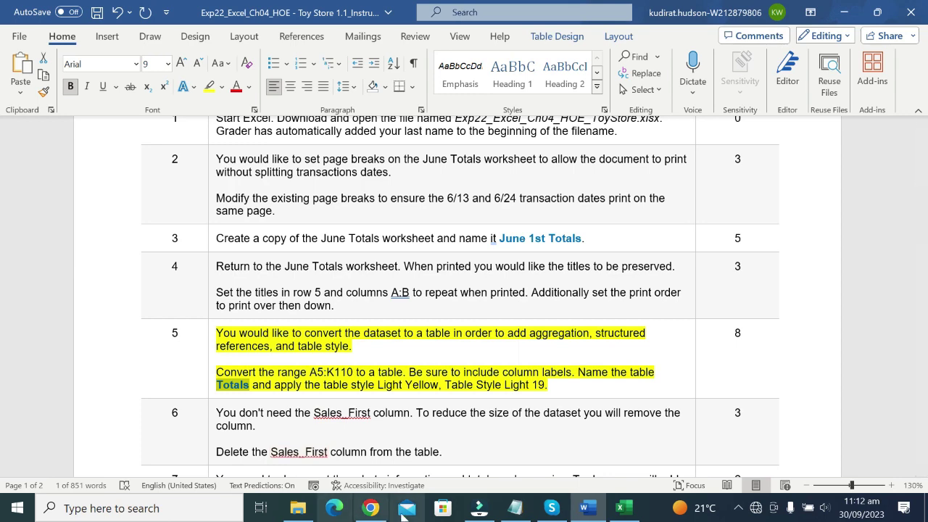
{"action": "left_click", "coordinate": [620, 507]}
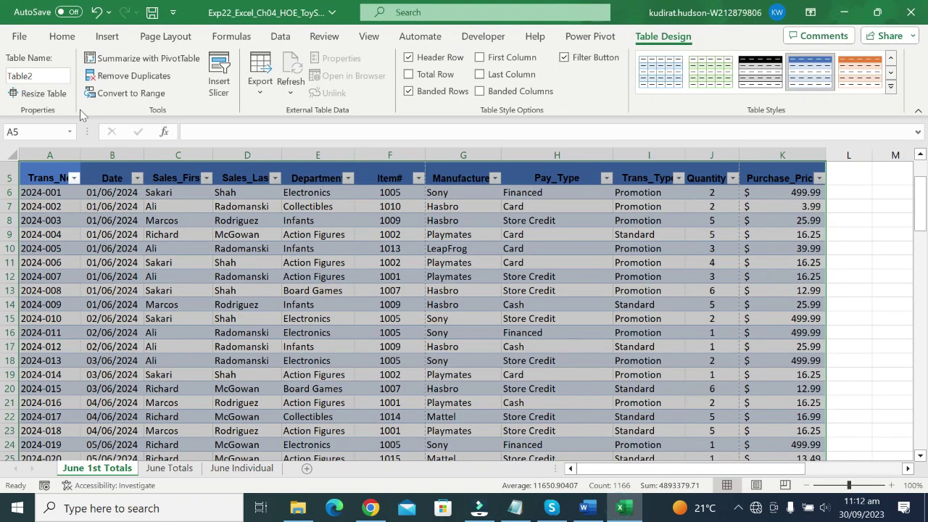
{"action": "left_click", "coordinate": [40, 75]}
{"action": "double_click", "coordinate": [40, 75]}
{"action": "type", "text": "Totals"}
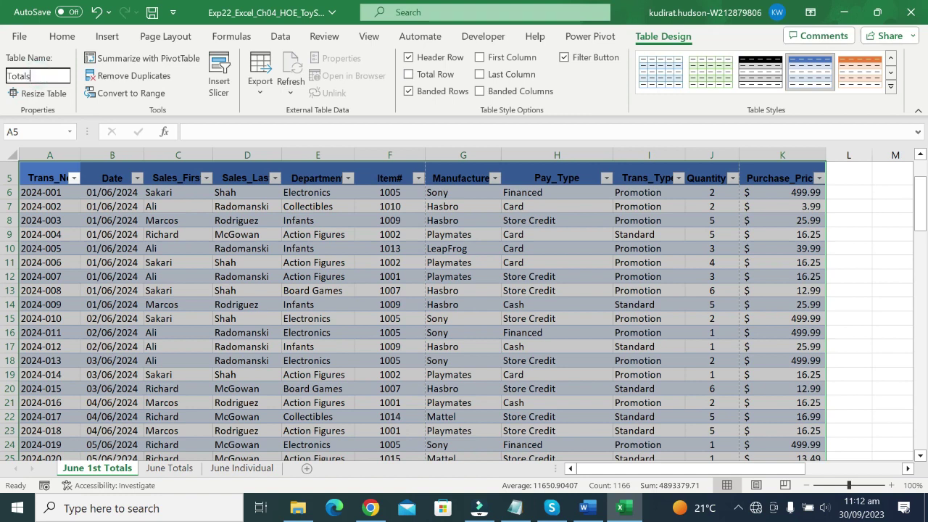
{"action": "key", "text": "Return"}
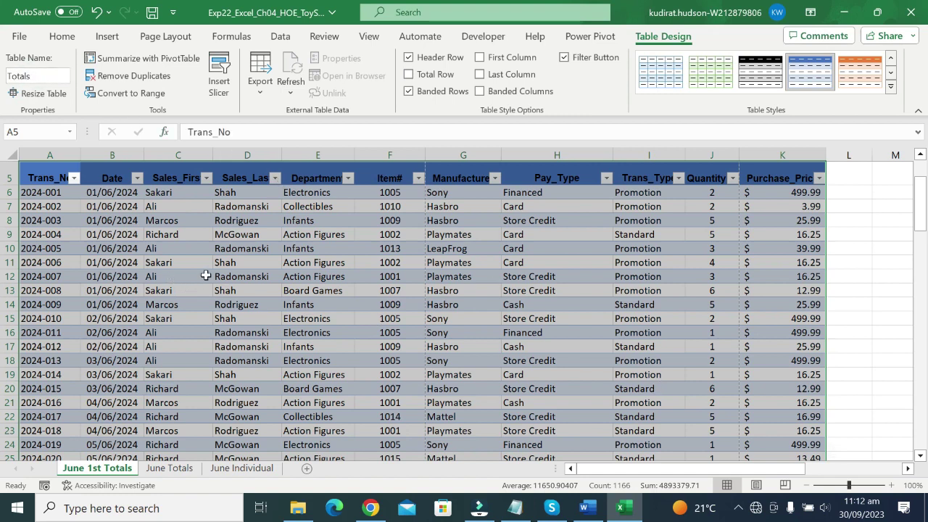
{"action": "left_click", "coordinate": [586, 510]}
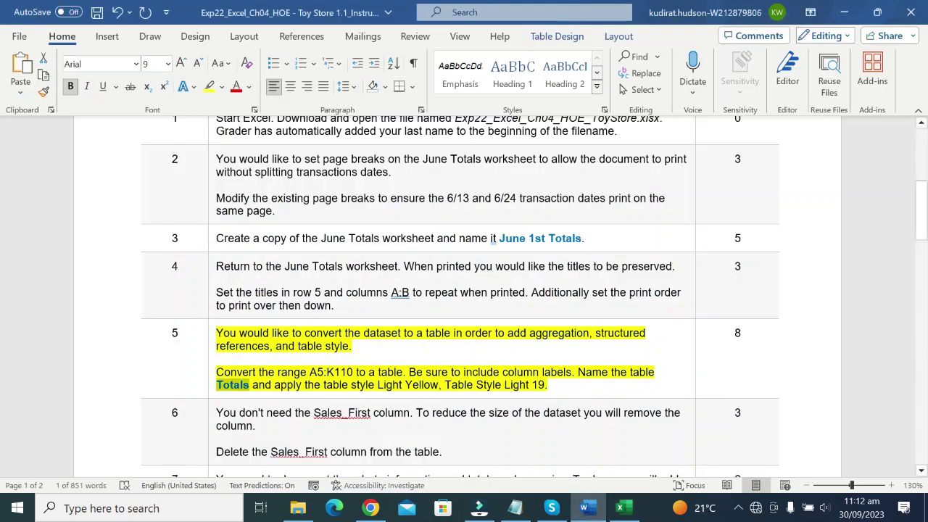
Step: Apply the Light Yellow, Table Style Light 19 style to the Totals table
{"action": "scroll", "coordinate": [460, 290], "scroll_direction": "down", "scroll_amount": 3}
{"action": "left_click_drag", "start_coordinate": [252, 340], "coordinate": [545, 340]}
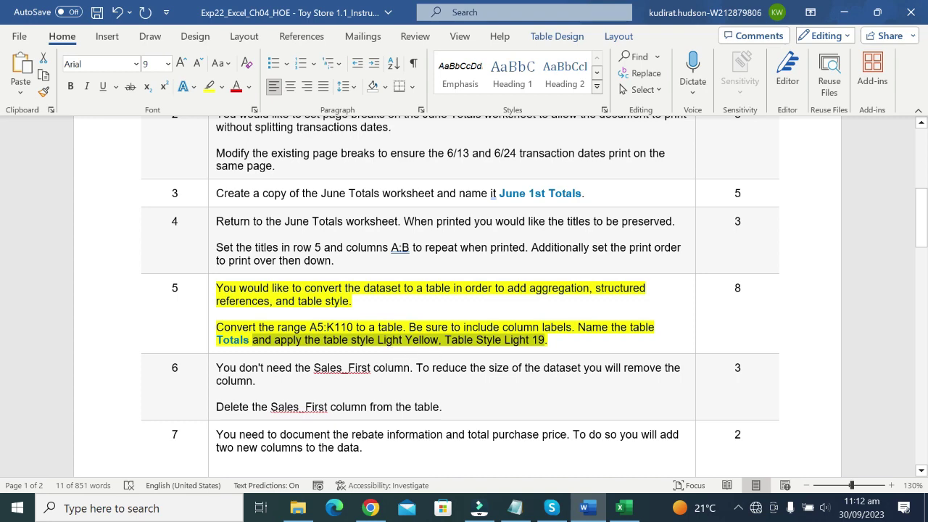
{"action": "left_click", "coordinate": [620, 508]}
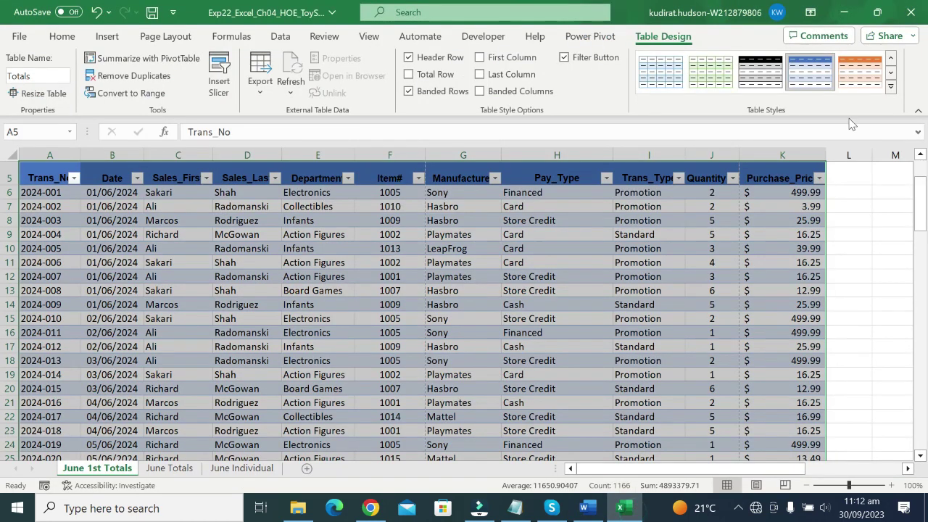
{"action": "left_click", "coordinate": [891, 86]}
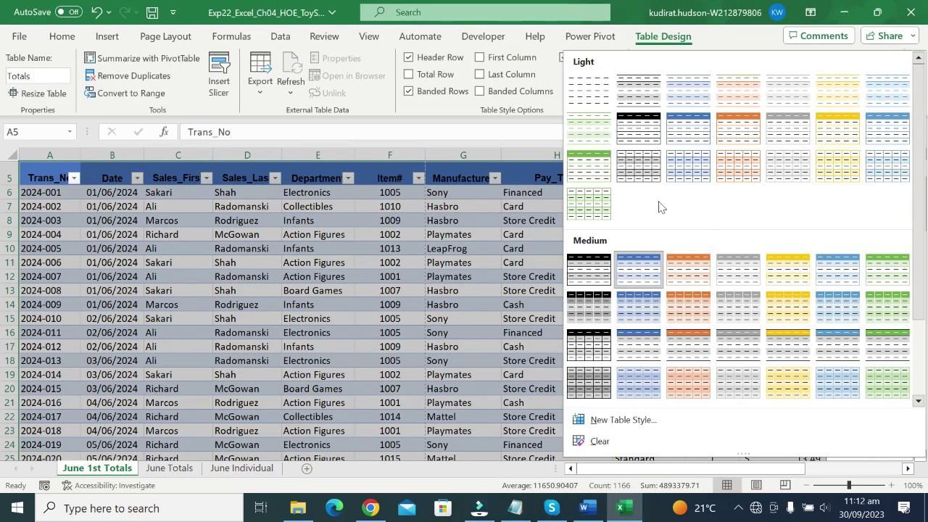
{"action": "left_click", "coordinate": [843, 178]}
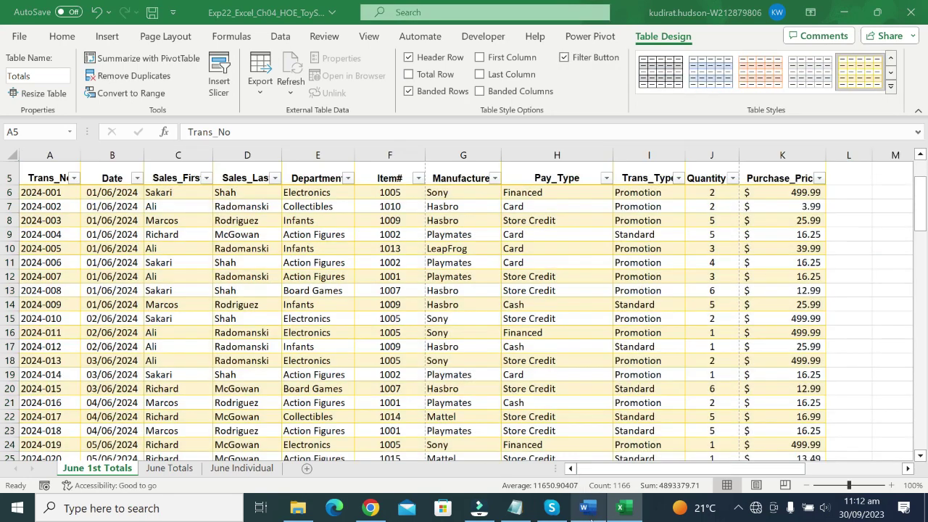
{"action": "left_click", "coordinate": [587, 508]}
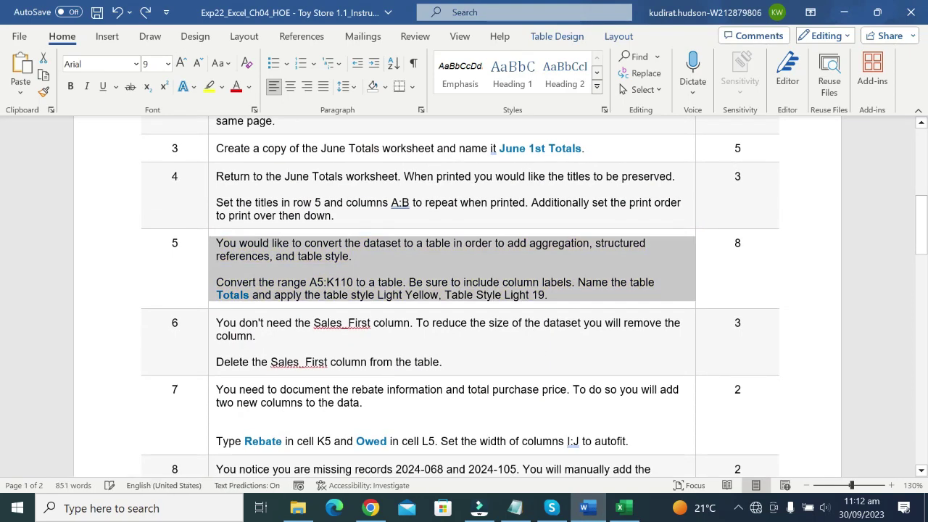
Step: Highlight step 6's delete-Sales_First sentence in yellow, undoing an accidental italic
{"action": "left_click", "coordinate": [440, 338]}
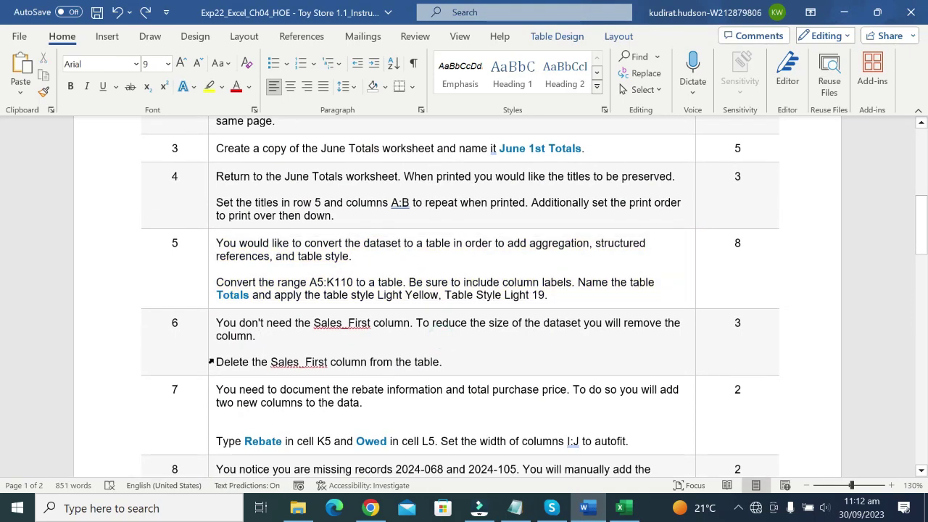
{"action": "left_click_drag", "start_coordinate": [211, 361], "coordinate": [217, 406]}
{"action": "left_click", "coordinate": [409, 351]}
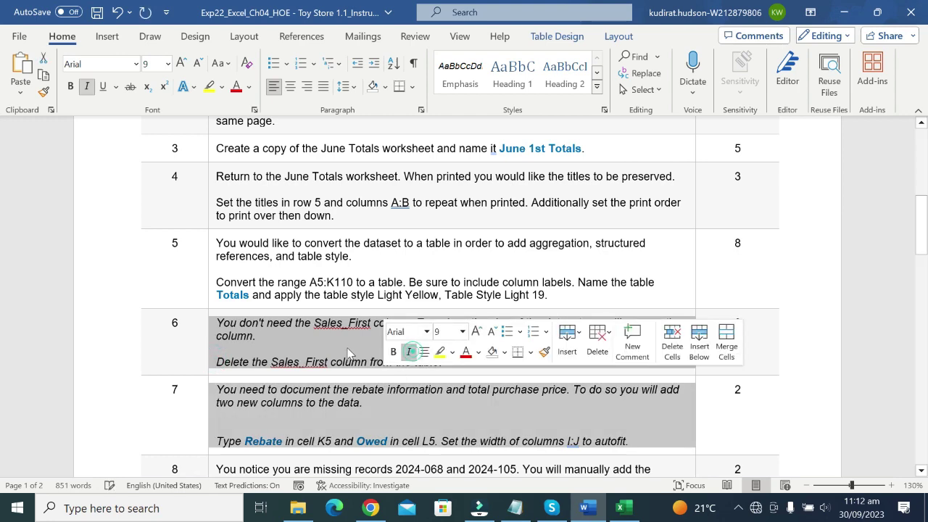
{"action": "left_click", "coordinate": [348, 353]}
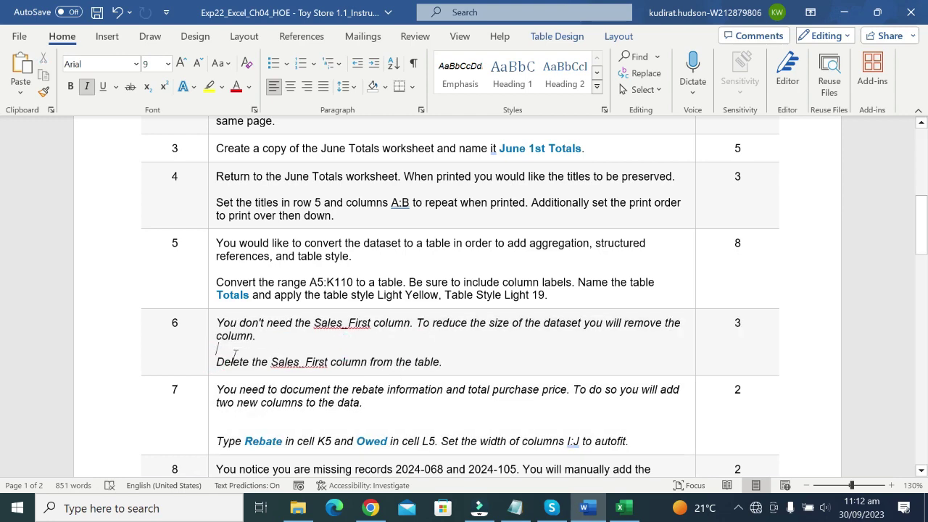
{"action": "key", "text": "ctrl+z"}
{"action": "left_click_drag", "start_coordinate": [227, 361], "coordinate": [440, 366]}
{"action": "left_click", "coordinate": [493, 339]}
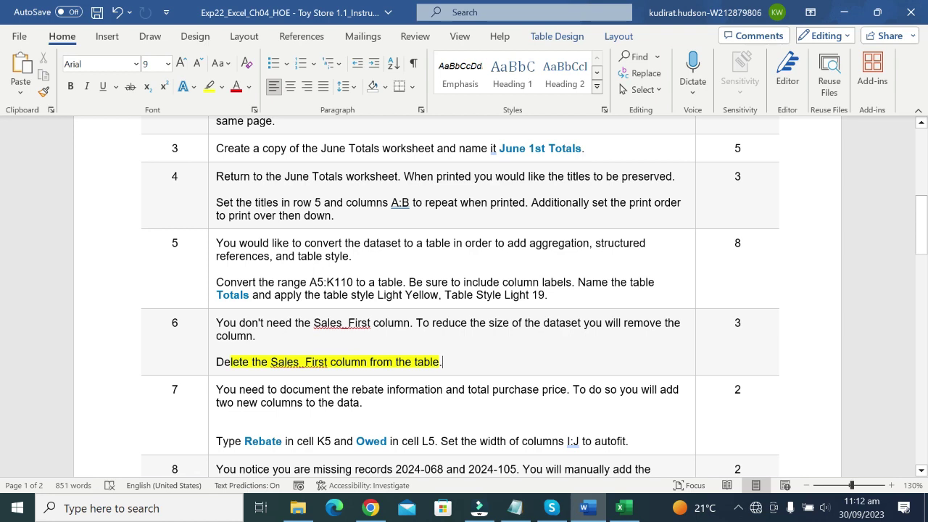
{"action": "left_click_drag", "start_coordinate": [440, 362], "coordinate": [216, 362]}
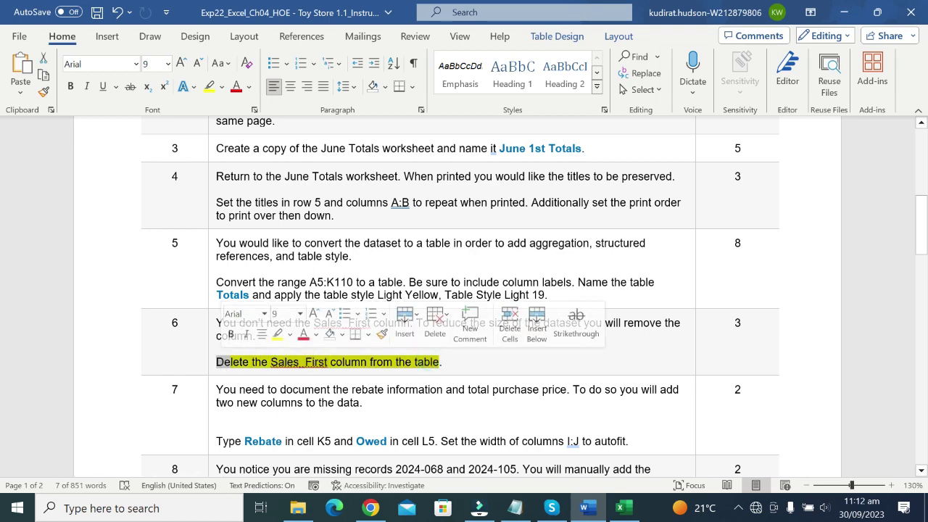
Step: Clear the entire Sales_First column in the Totals table so it becomes Column1
{"action": "left_click", "coordinate": [620, 507]}
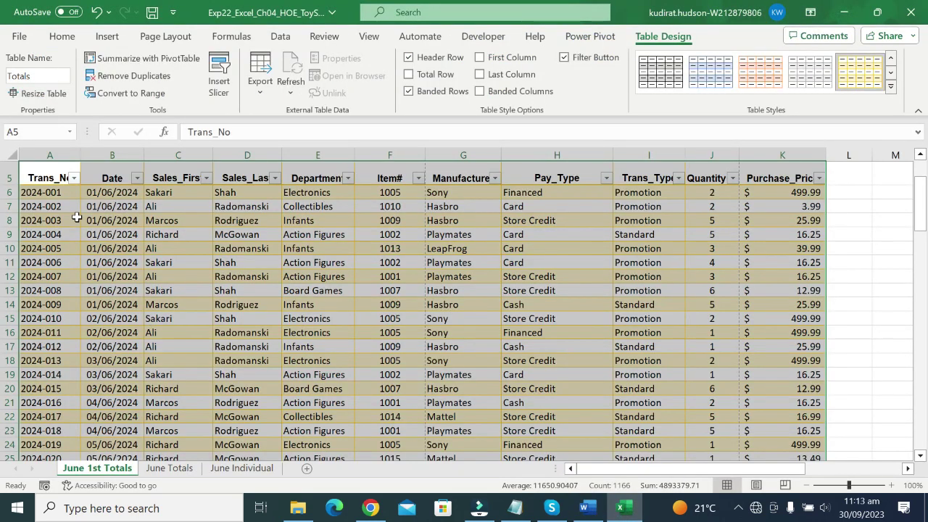
{"action": "scroll", "coordinate": [109, 240], "scroll_direction": "up", "scroll_amount": 2}
{"action": "left_click", "coordinate": [167, 260]}
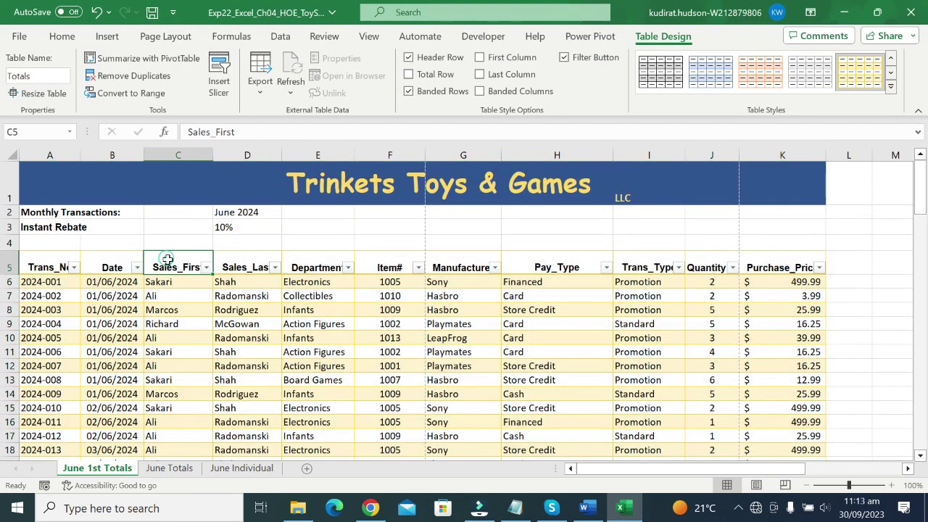
{"action": "left_click", "coordinate": [181, 154]}
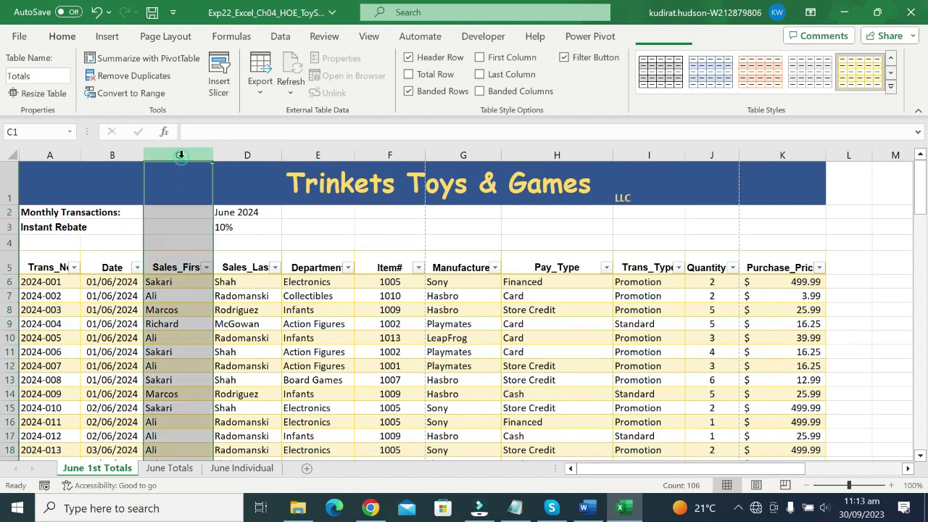
{"action": "key", "text": "Delete"}
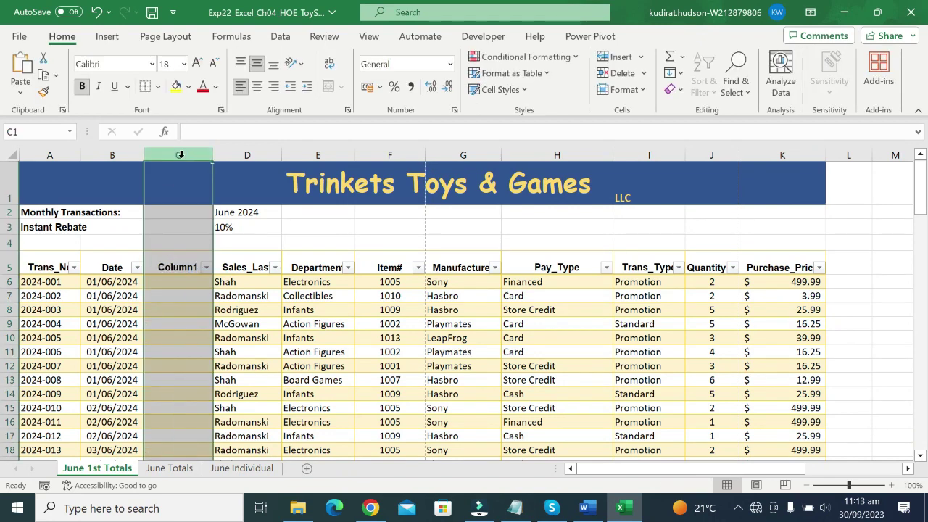
Step: Highlight step 7's 'Type Rebate in K5, Owed, autofit I:J' line in yellow
{"action": "left_click", "coordinate": [585, 508]}
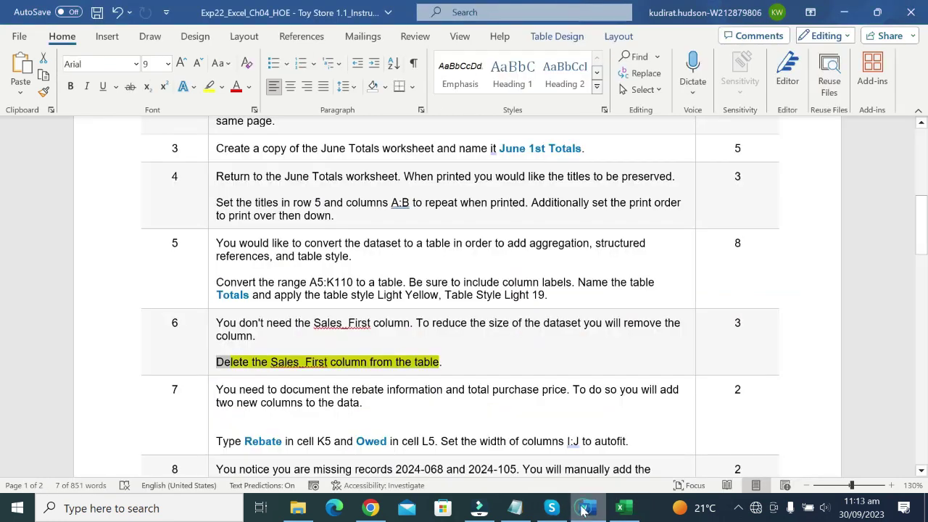
{"action": "scroll", "coordinate": [464, 296], "scroll_direction": "down", "scroll_amount": 1}
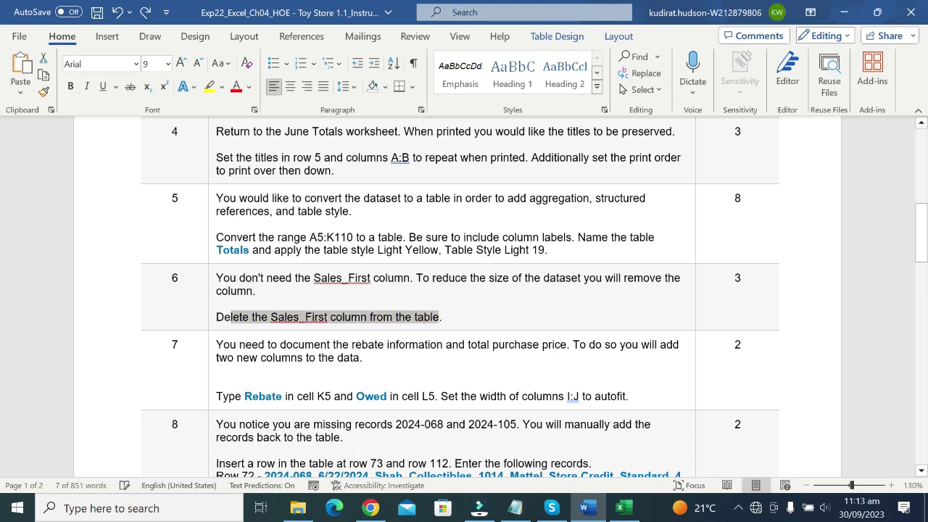
{"action": "left_click", "coordinate": [259, 396]}
{"action": "left_click_drag", "start_coordinate": [219, 396], "coordinate": [628, 395]}
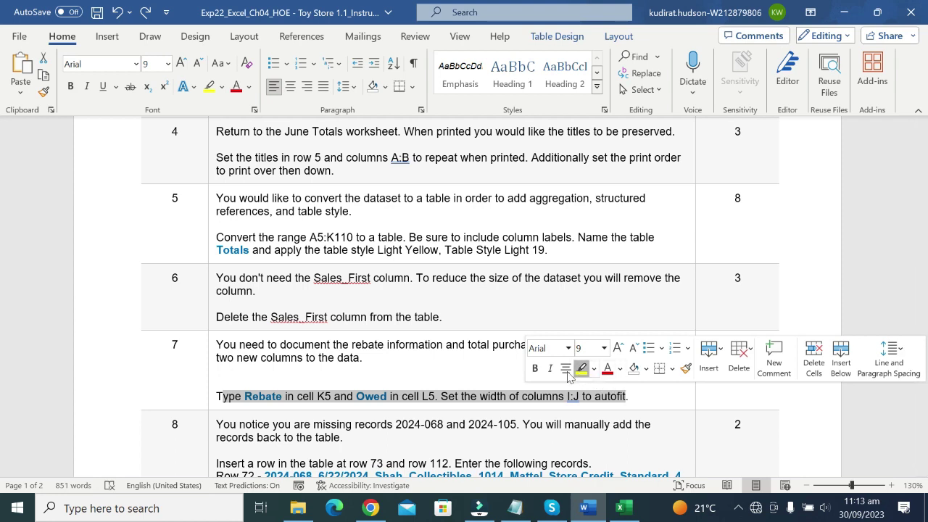
{"action": "left_click", "coordinate": [580, 368]}
{"action": "left_click", "coordinate": [400, 370]}
{"action": "left_click_drag", "start_coordinate": [216, 396], "coordinate": [332, 396]}
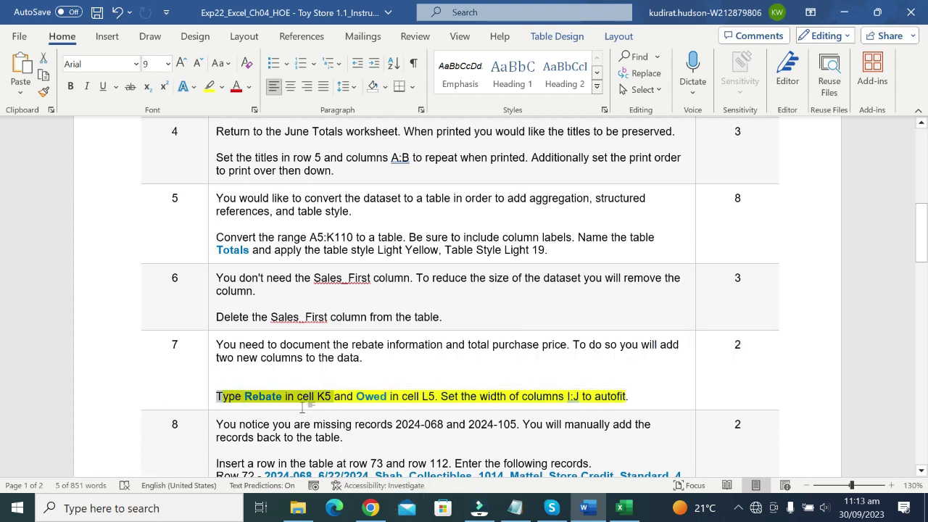
{"action": "left_click_drag", "start_coordinate": [282, 397], "coordinate": [246, 400]}
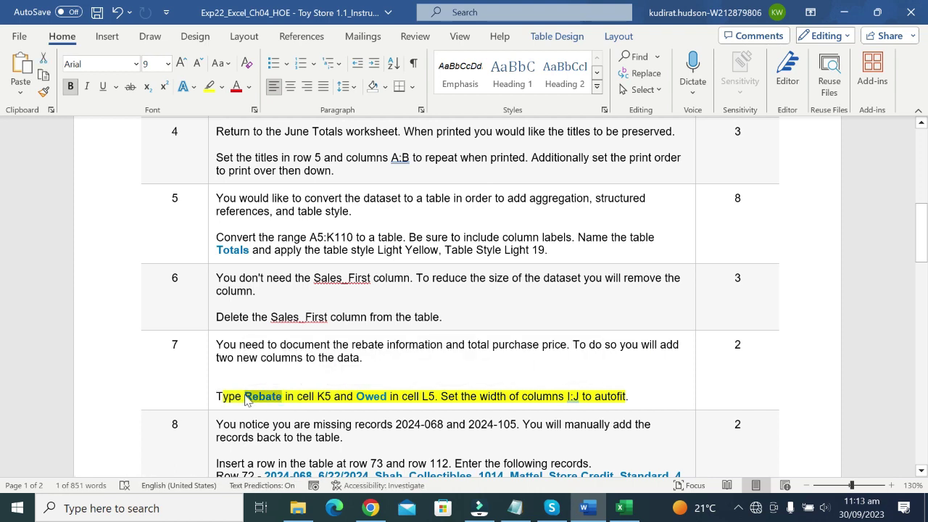
{"action": "left_click", "coordinate": [622, 507]}
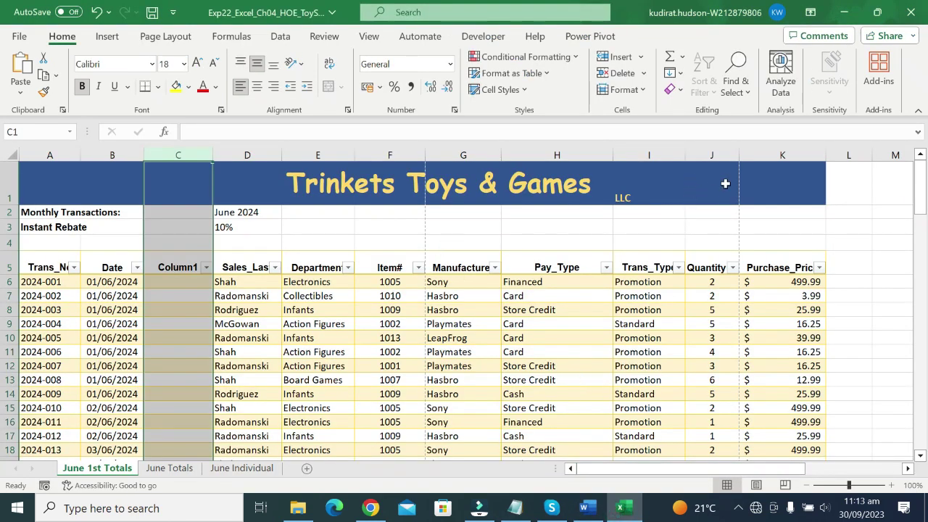
Step: Check the Purchase_Price header in K5 against step 7's total purchase price wording
{"action": "left_click", "coordinate": [759, 267]}
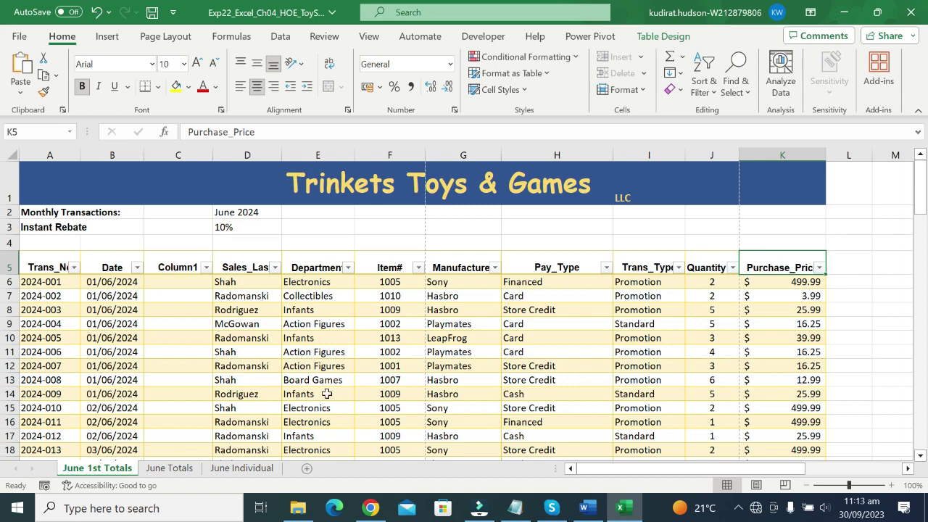
{"action": "left_click", "coordinate": [174, 468]}
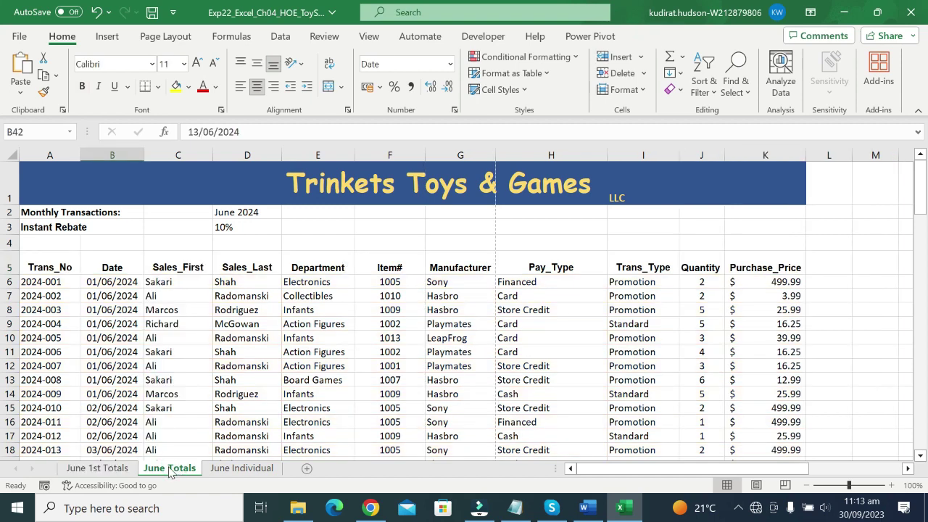
{"action": "left_click", "coordinate": [109, 467]}
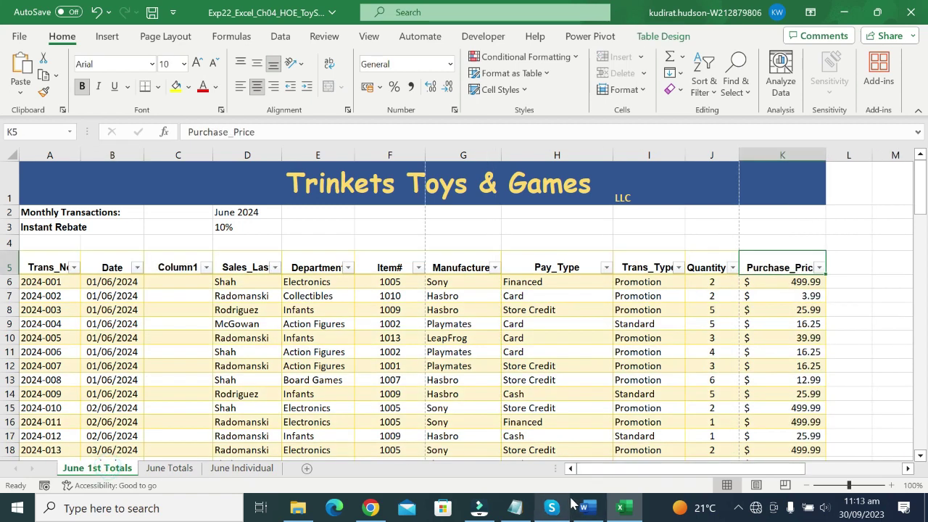
{"action": "left_click", "coordinate": [584, 508]}
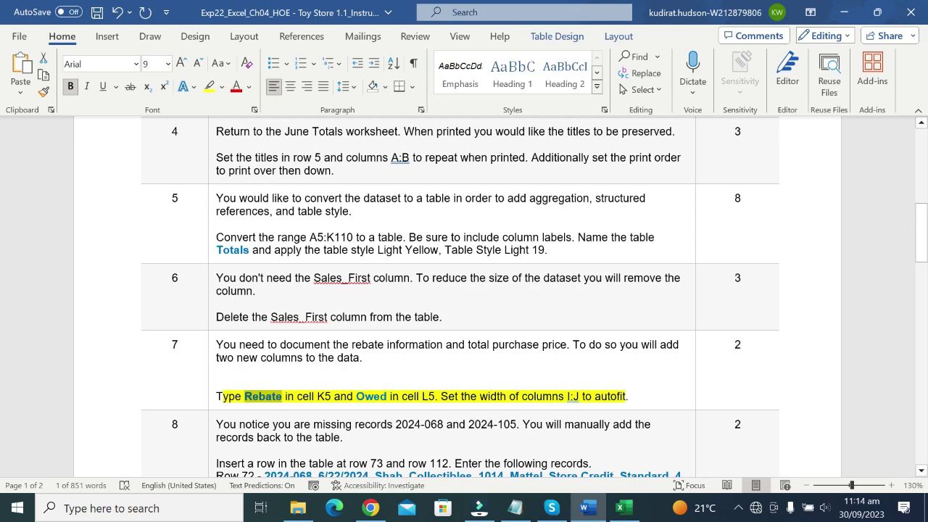
{"action": "left_click_drag", "start_coordinate": [446, 344], "coordinate": [567, 344]}
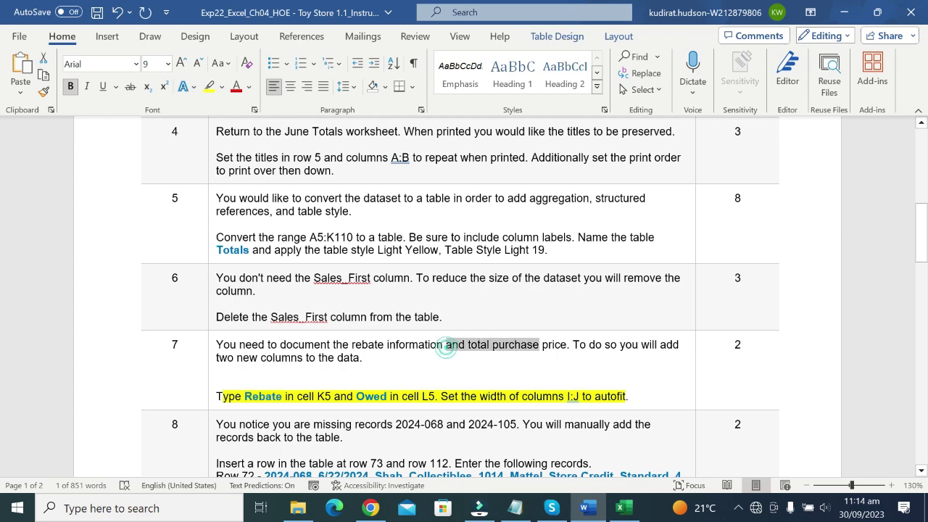
{"action": "left_click", "coordinate": [620, 507]}
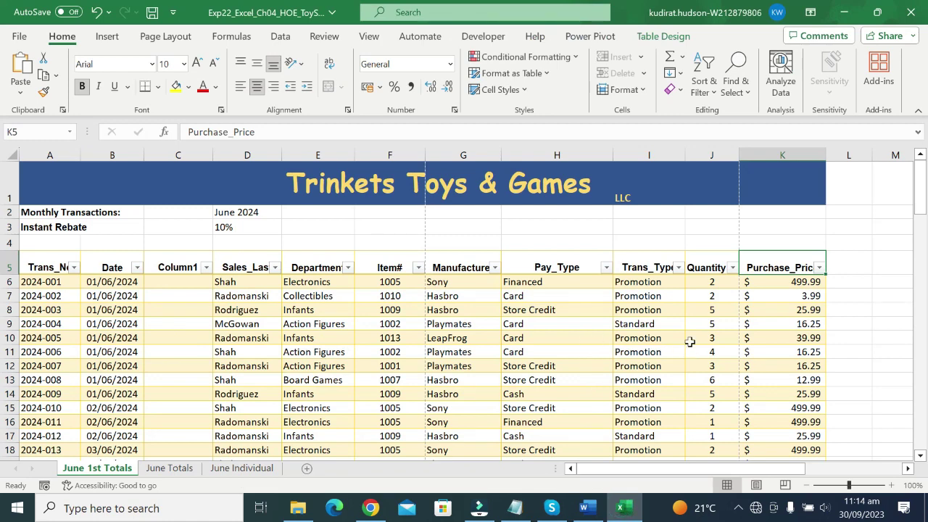
Step: Replace the K5 header text Purchase_Price with Rebate
{"action": "double_click", "coordinate": [797, 268]}
{"action": "mouse_move", "coordinate": [796, 268]}
{"action": "left_mouse_down"}
{"action": "mouse_move", "coordinate": [815, 268]}
{"action": "mouse_move", "coordinate": [747, 267]}
{"action": "left_mouse_up"}
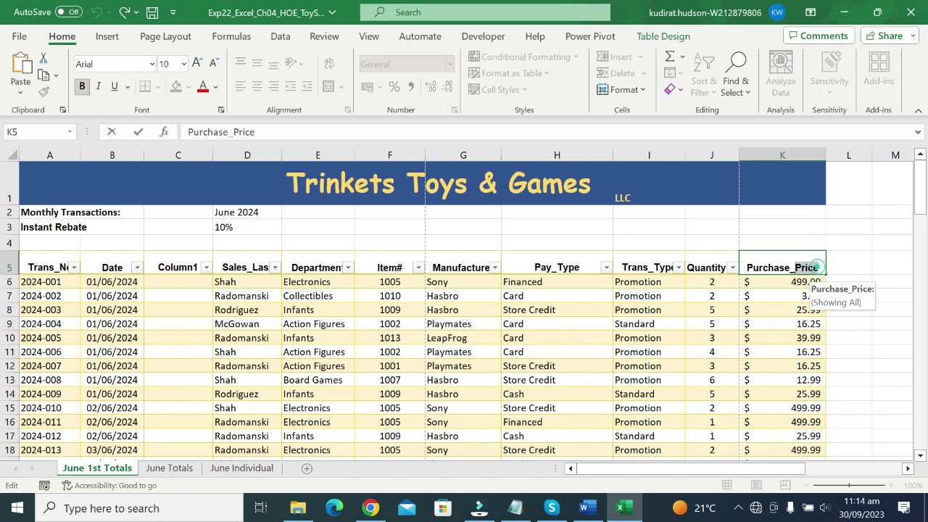
{"action": "type", "text": "Rebate"}
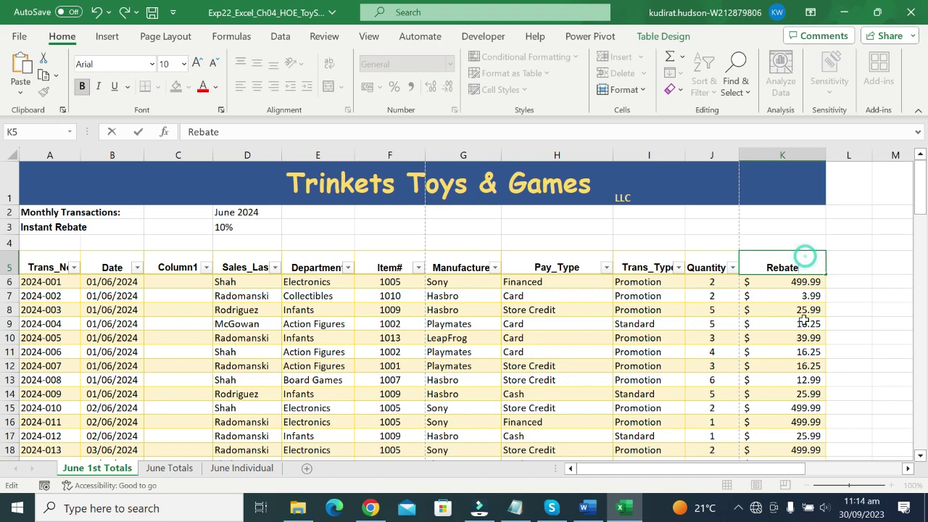
{"action": "left_click", "coordinate": [584, 509]}
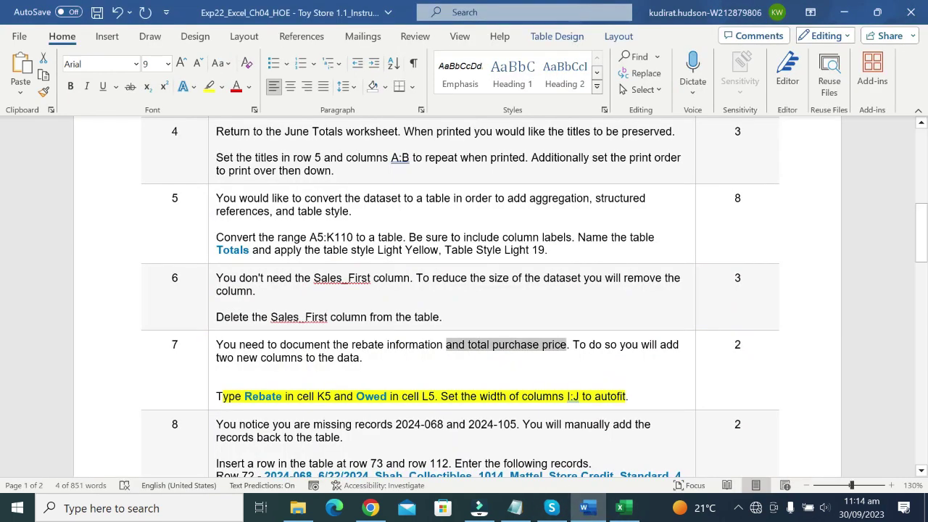
Step: Enter Owed as the L5 header, extending the Totals table to column L
{"action": "left_click_drag", "start_coordinate": [356, 396], "coordinate": [388, 395]}
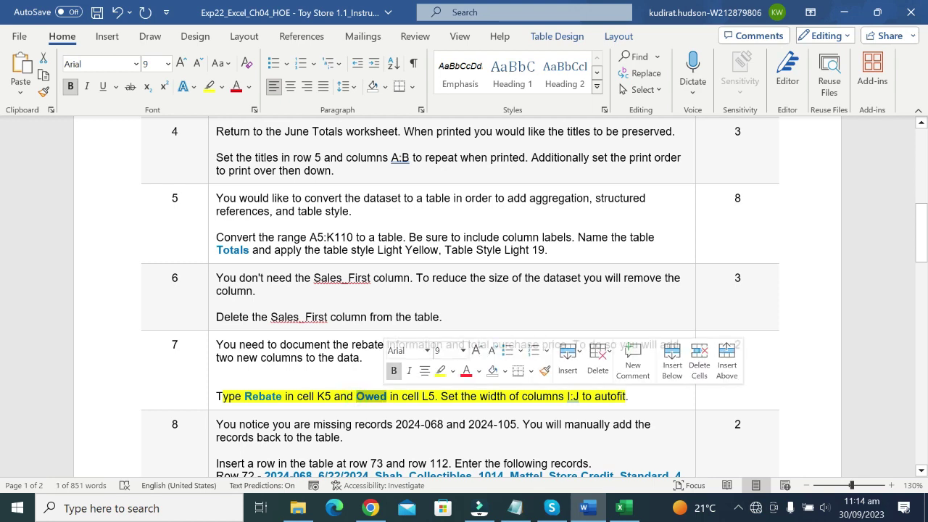
{"action": "left_click", "coordinate": [626, 507]}
{"action": "left_click", "coordinate": [850, 262]}
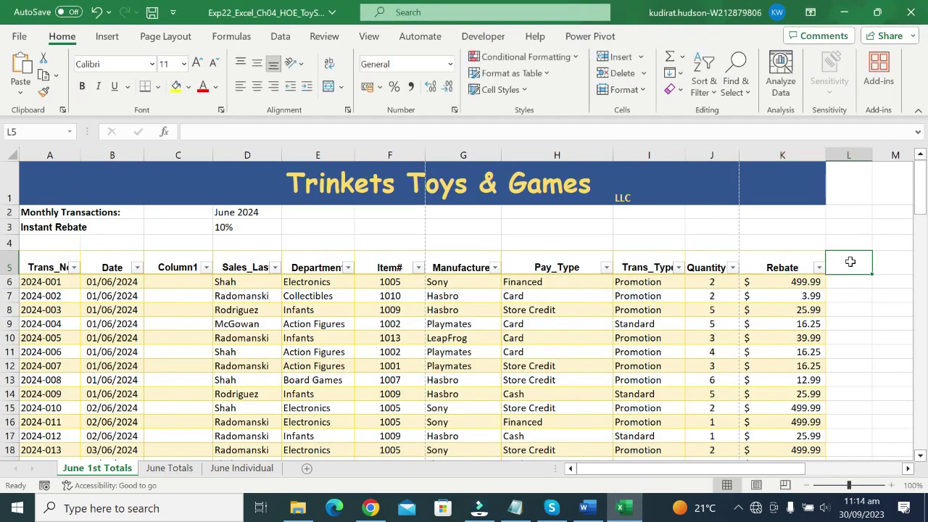
{"action": "double_click", "coordinate": [850, 262]}
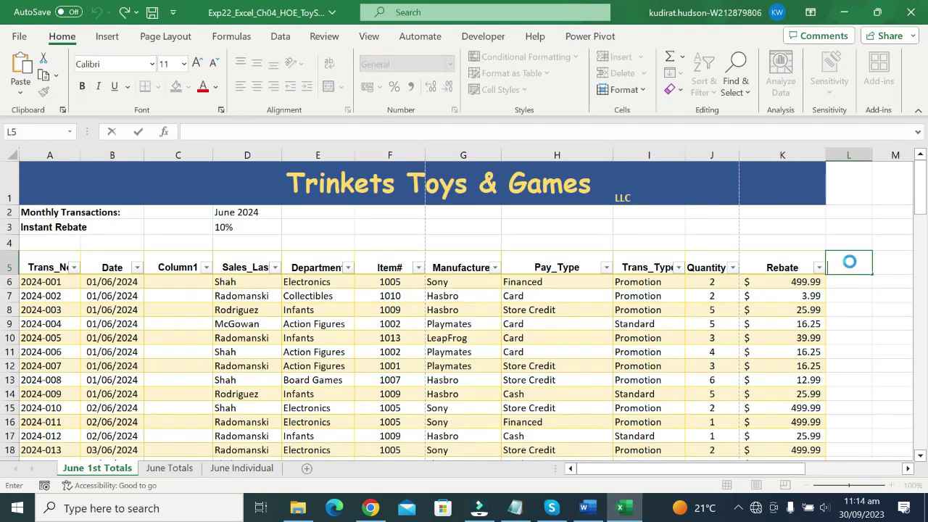
{"action": "type", "text": "Owed"}
{"action": "key", "text": "Return"}
{"action": "left_click", "coordinate": [840, 264]}
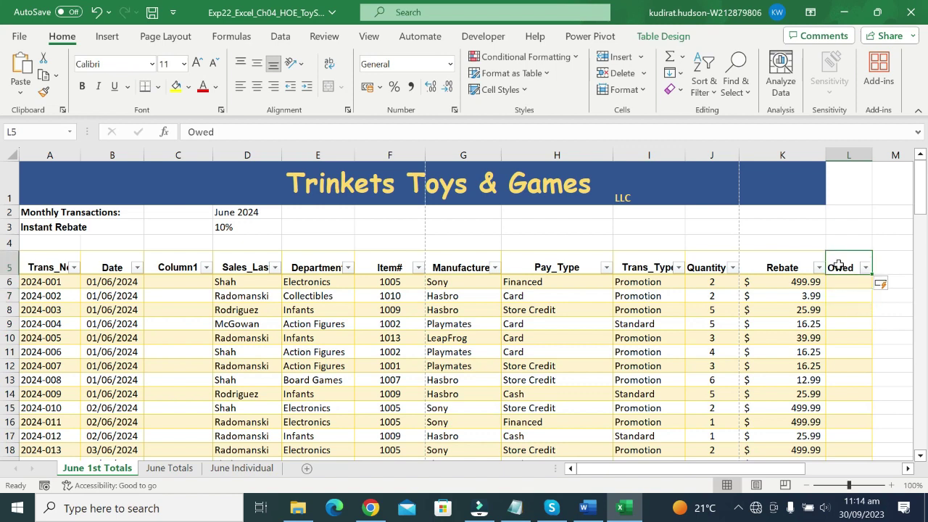
{"action": "left_click", "coordinate": [588, 508]}
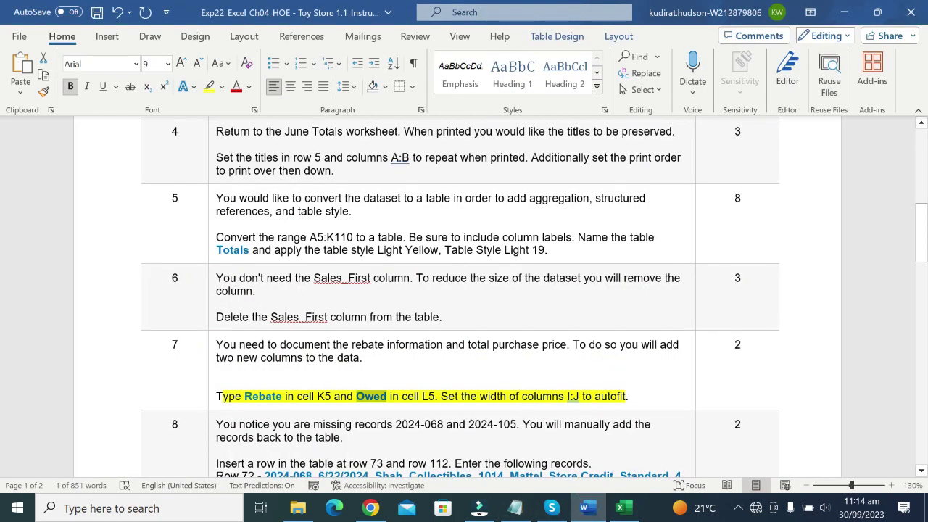
{"action": "left_click_drag", "start_coordinate": [441, 396], "coordinate": [625, 397]}
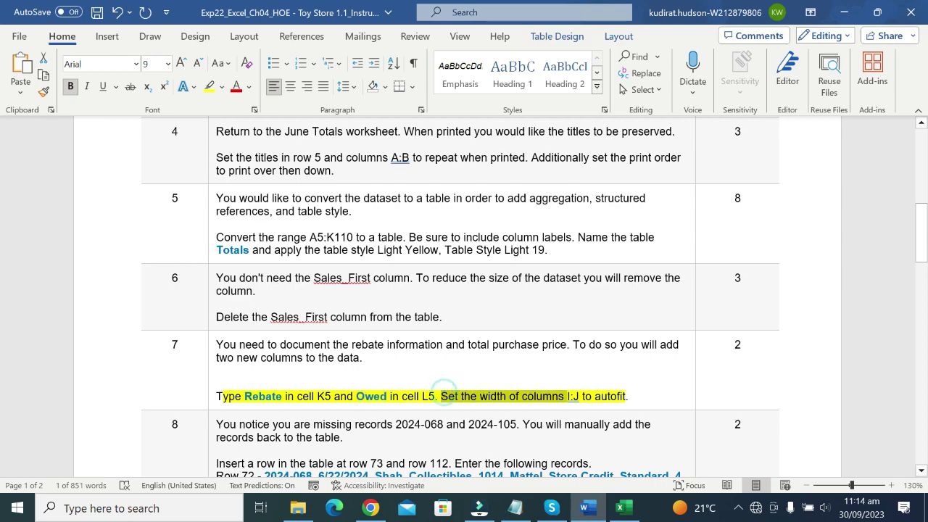
{"action": "left_click", "coordinate": [620, 507]}
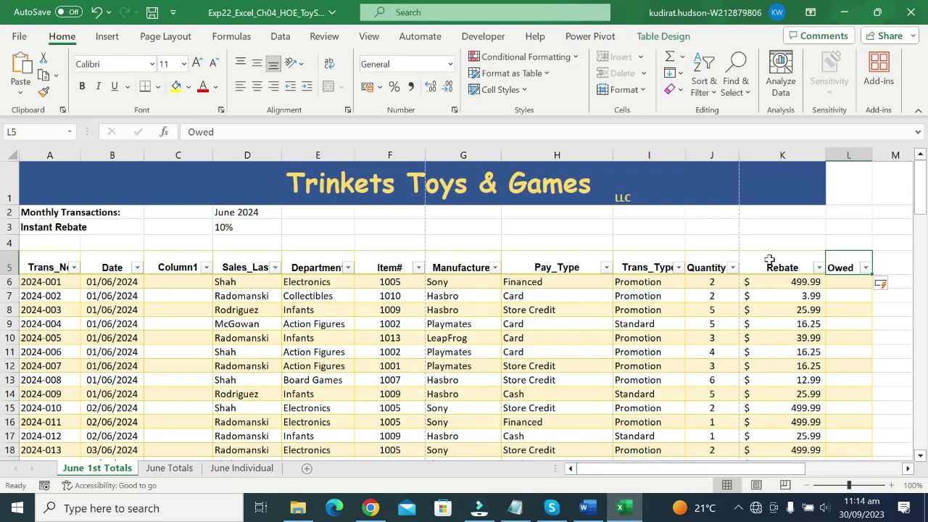
Step: Autofit columns I:J to their contents and bring step 8 of the instructions into view
{"action": "left_click", "coordinate": [630, 154]}
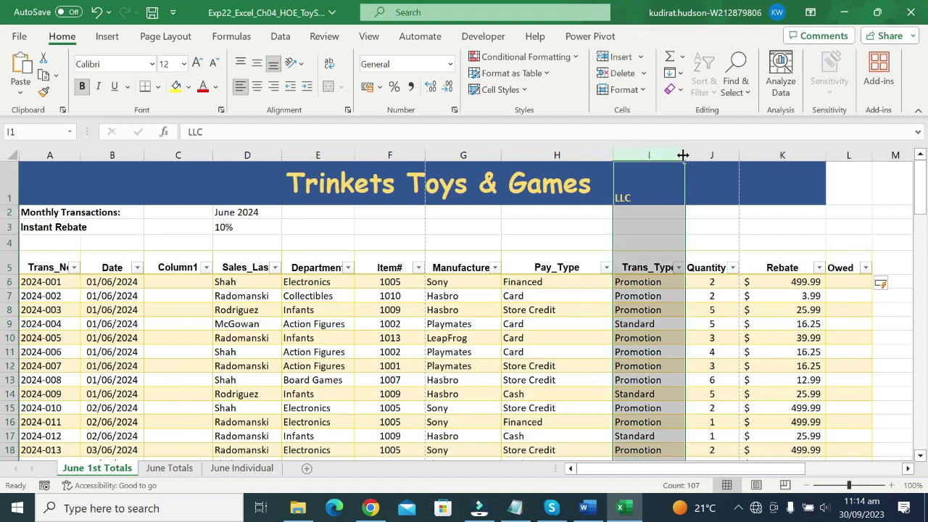
{"action": "mouse_move", "coordinate": [677, 148]}
{"action": "left_mouse_down"}
{"action": "mouse_move", "coordinate": [839, 157]}
{"action": "mouse_move", "coordinate": [736, 148]}
{"action": "left_mouse_up"}
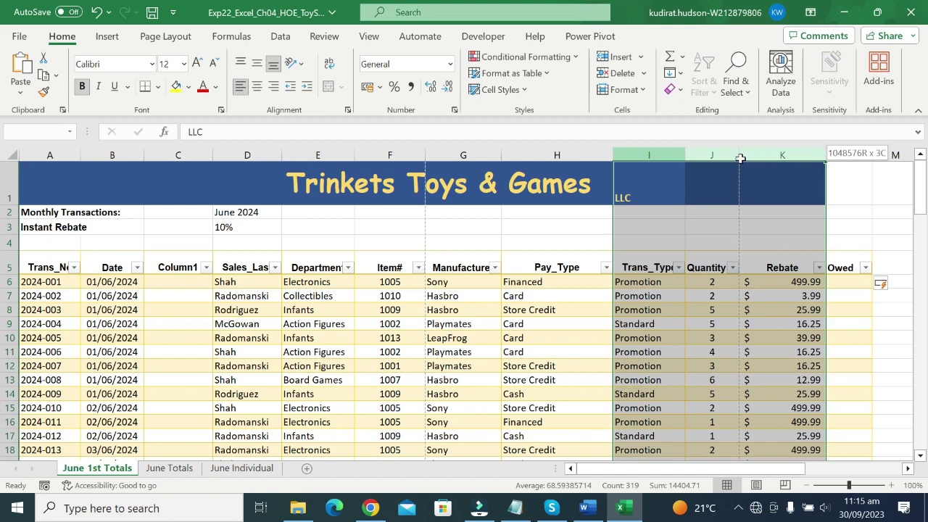
{"action": "double_click", "coordinate": [738, 150]}
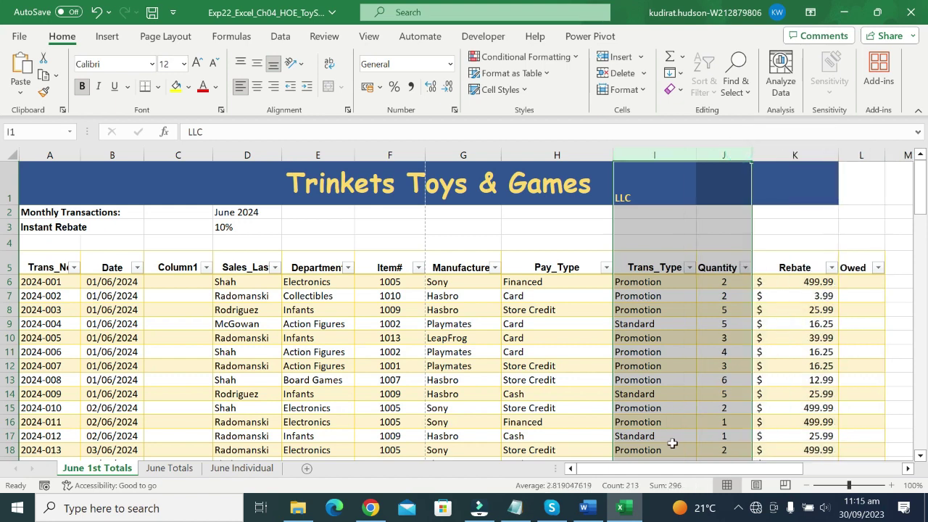
{"action": "left_click", "coordinate": [584, 508]}
{"action": "scroll", "coordinate": [464, 290], "scroll_direction": "down", "scroll_amount": 1}
{"action": "scroll", "coordinate": [464, 290], "scroll_direction": "down", "scroll_amount": 2}
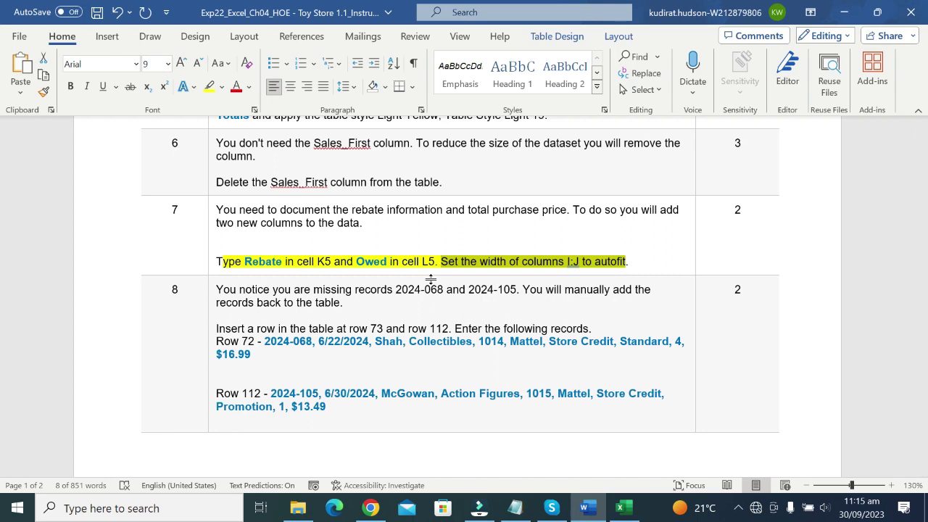
Step: Undo the yellow highlight on step 7's sentence in the Word instructions
{"action": "scroll", "coordinate": [431, 280], "scroll_direction": "down", "scroll_amount": 1}
{"action": "scroll", "coordinate": [431, 283], "scroll_direction": "down", "scroll_amount": 1}
{"action": "scroll", "coordinate": [430, 290], "scroll_direction": "down", "scroll_amount": 2}
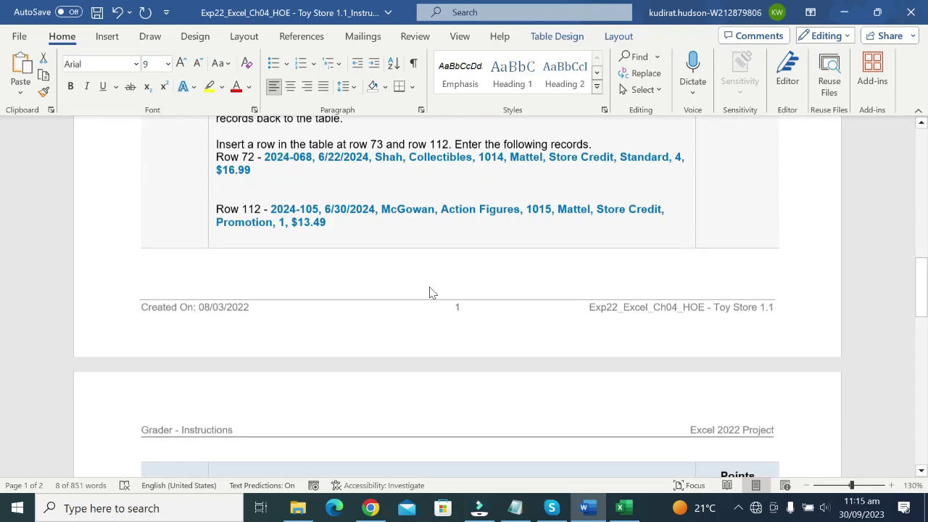
{"action": "scroll", "coordinate": [429, 293], "scroll_direction": "down", "scroll_amount": 2}
{"action": "scroll", "coordinate": [430, 292], "scroll_direction": "down", "scroll_amount": 2}
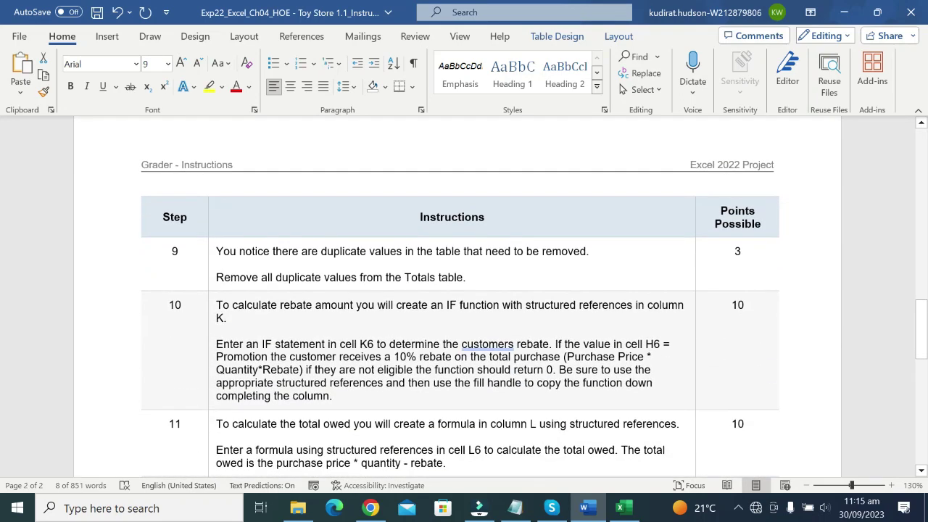
{"action": "scroll", "coordinate": [429, 292], "scroll_direction": "up", "scroll_amount": 3}
{"action": "scroll", "coordinate": [429, 292], "scroll_direction": "up", "scroll_amount": 2}
{"action": "scroll", "coordinate": [572, 172], "scroll_direction": "up", "scroll_amount": 2}
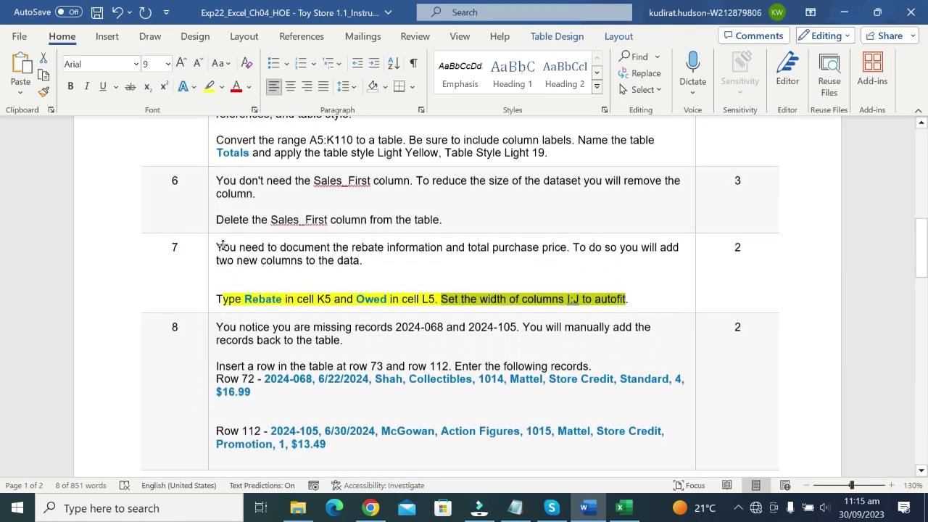
{"action": "left_click", "coordinate": [227, 383]}
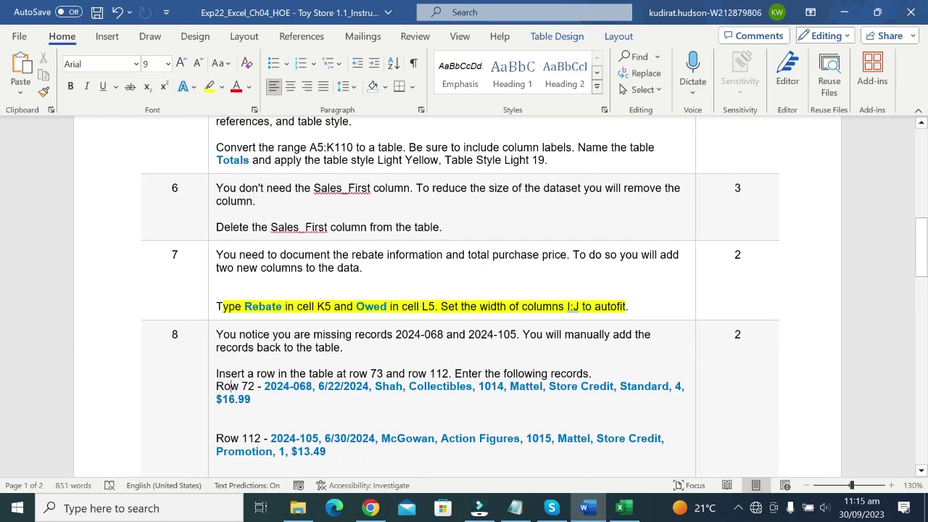
{"action": "key", "text": "ctrl+z"}
Step: Highlight step 8's text in yellow and select its missing-records and insert-row-73 sentences
{"action": "left_click", "coordinate": [205, 364]}
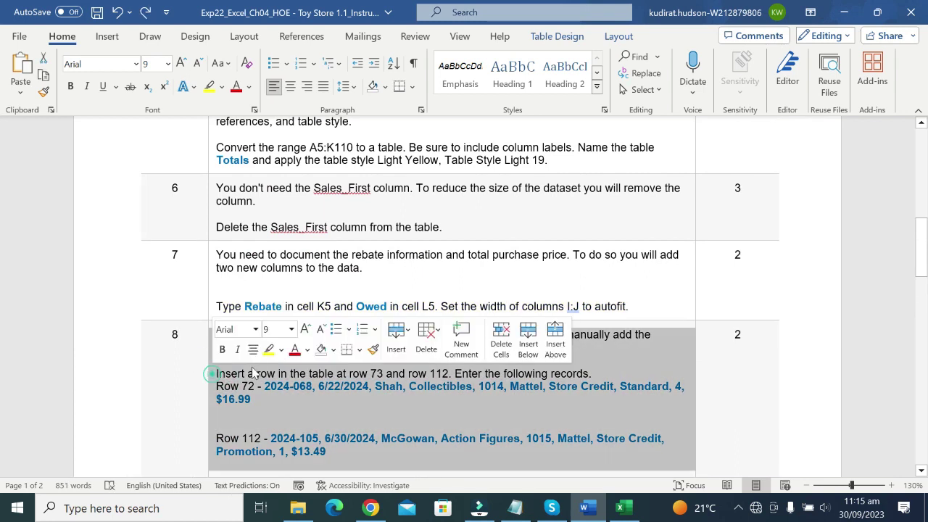
{"action": "left_click", "coordinate": [265, 354]}
{"action": "left_click", "coordinate": [268, 388]}
{"action": "left_click_drag", "start_coordinate": [239, 334], "coordinate": [516, 335]}
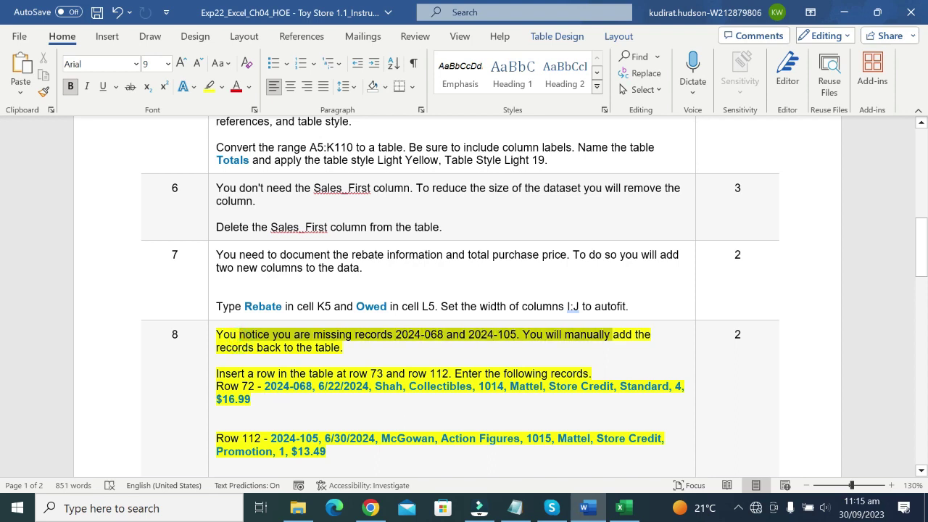
{"action": "mouse_move", "coordinate": [516, 335]}
{"action": "left_mouse_down"}
{"action": "mouse_move", "coordinate": [353, 335]}
{"action": "mouse_move", "coordinate": [343, 348]}
{"action": "left_mouse_up"}
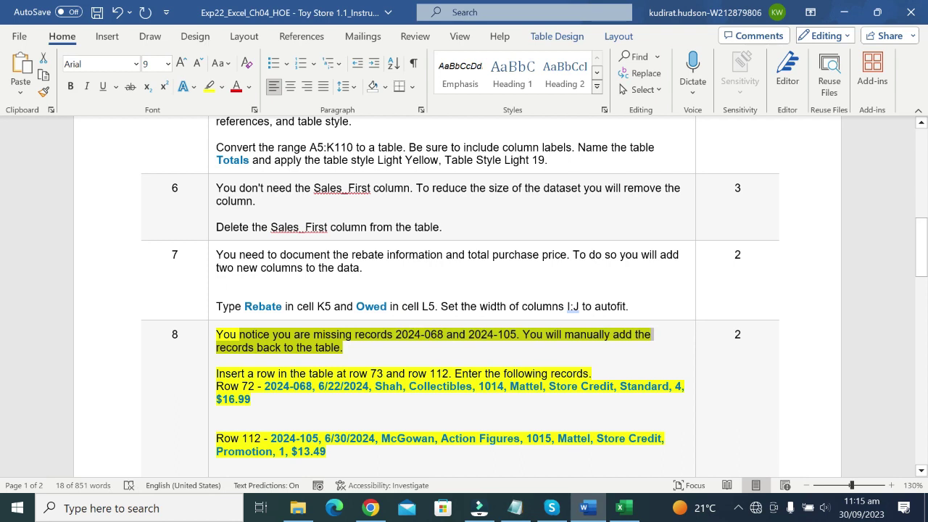
{"action": "left_click_drag", "start_coordinate": [216, 374], "coordinate": [347, 374]}
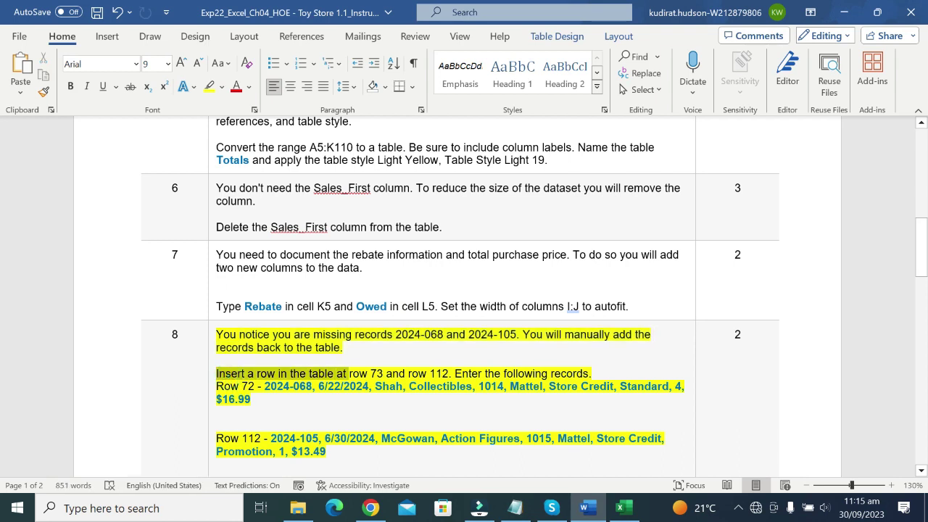
{"action": "left_click_drag", "start_coordinate": [348, 373], "coordinate": [450, 373]}
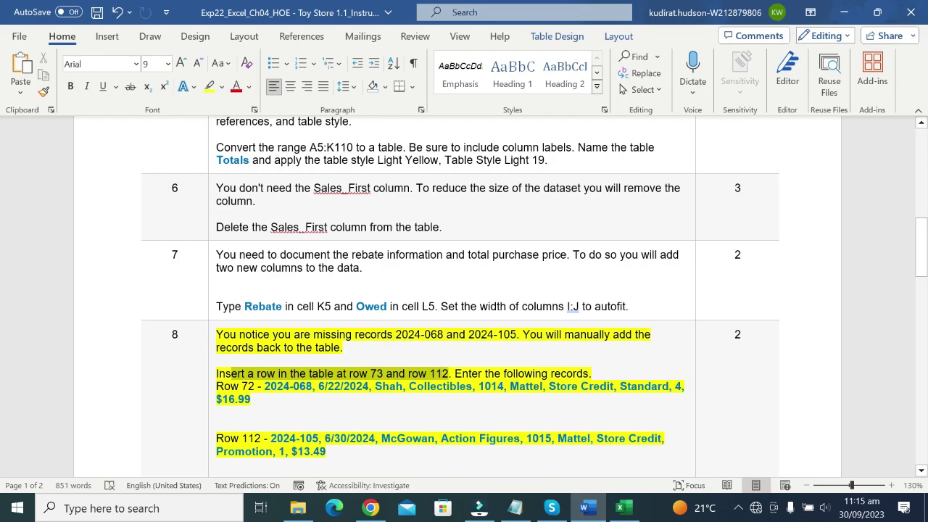
{"action": "left_click", "coordinate": [627, 511]}
Step: Insert a blank row at row 73 between records 2024-067 and 2024-069, undoing a misplaced row-72 insert
{"action": "scroll", "coordinate": [129, 363], "scroll_direction": "down", "scroll_amount": 2}
{"action": "scroll", "coordinate": [50, 382], "scroll_direction": "down", "scroll_amount": 5}
{"action": "scroll", "coordinate": [45, 388], "scroll_direction": "down", "scroll_amount": 7}
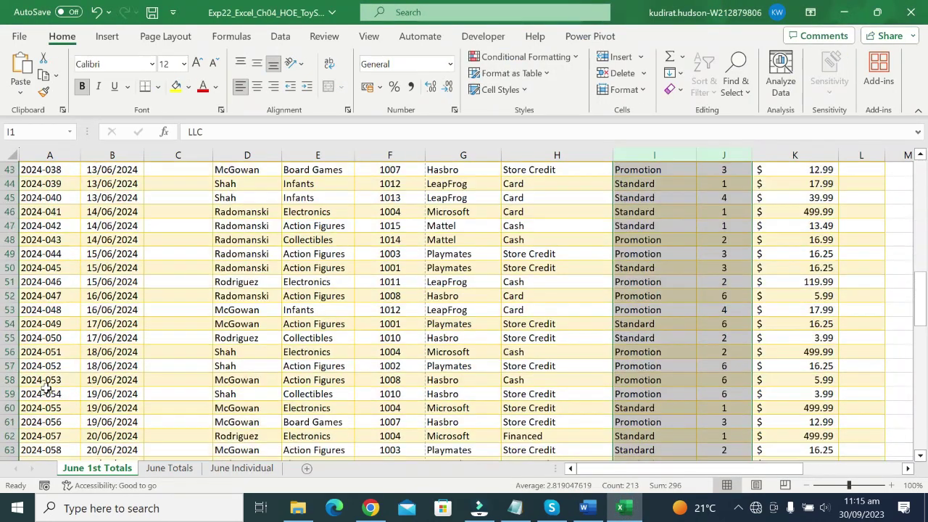
{"action": "scroll", "coordinate": [45, 388], "scroll_direction": "down", "scroll_amount": 4}
{"action": "scroll", "coordinate": [45, 388], "scroll_direction": "down", "scroll_amount": 2}
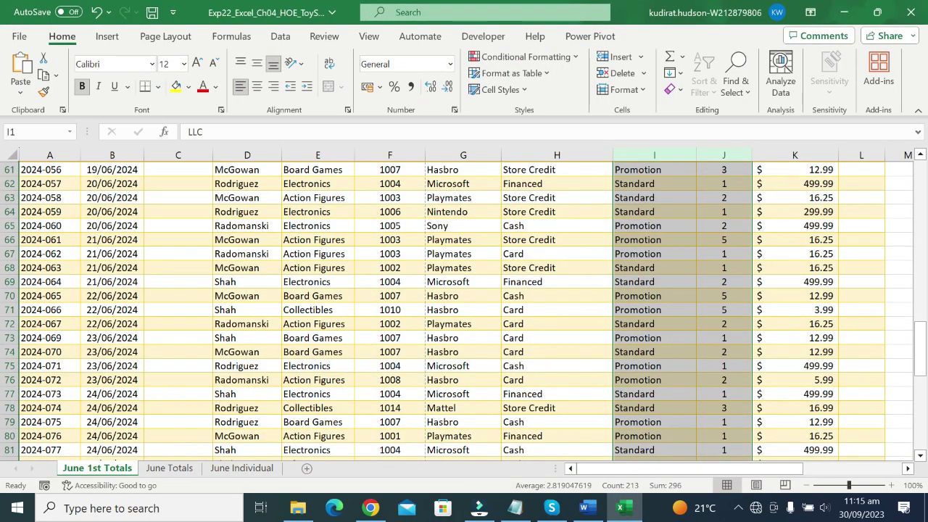
{"action": "left_click", "coordinate": [10, 326]}
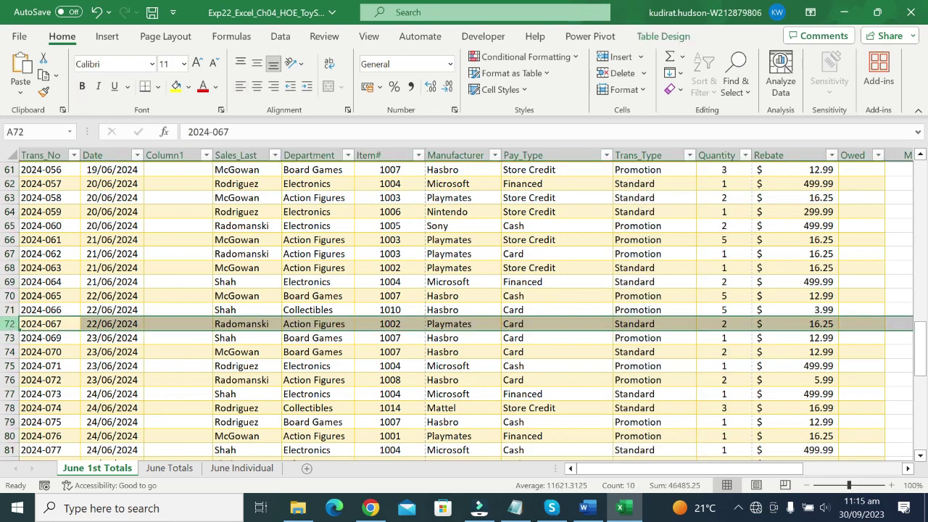
{"action": "right_click", "coordinate": [13, 327]}
{"action": "left_click", "coordinate": [61, 182]}
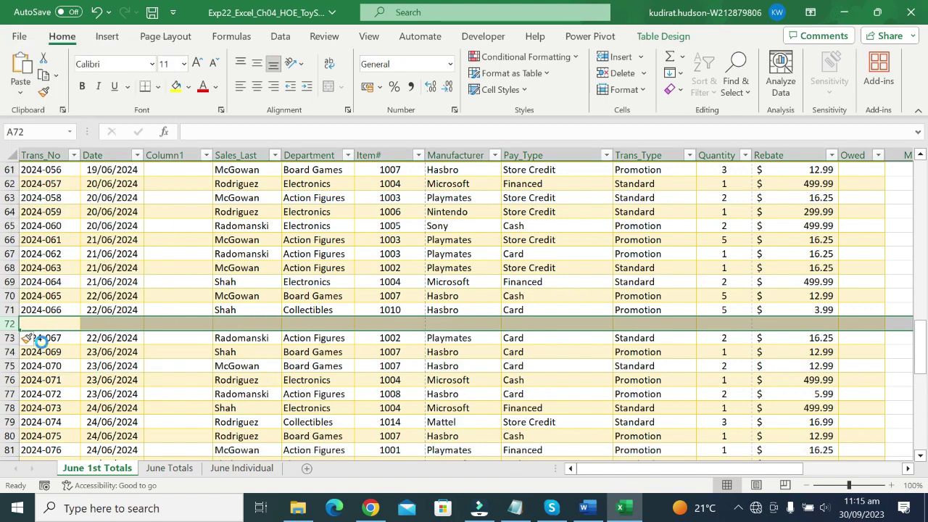
{"action": "key", "text": "ctrl+z"}
{"action": "right_click", "coordinate": [12, 338]}
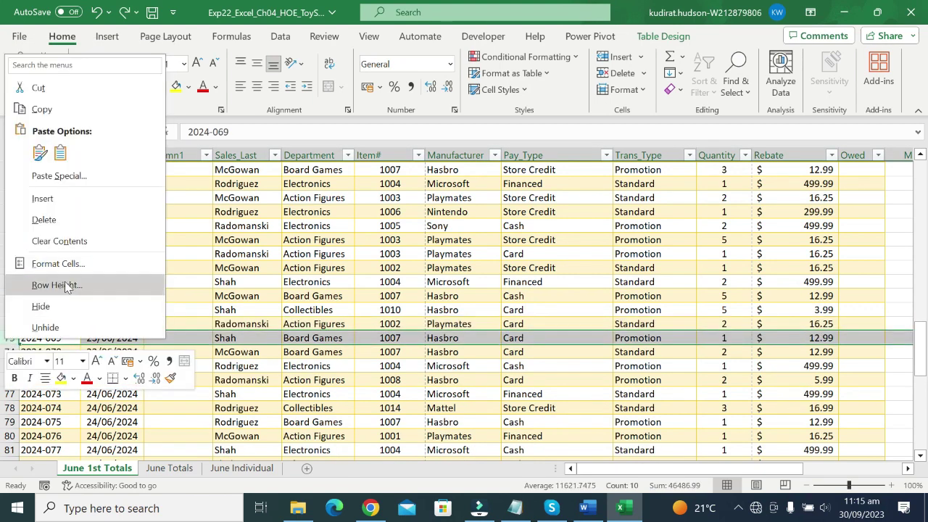
{"action": "left_click", "coordinate": [42, 198]}
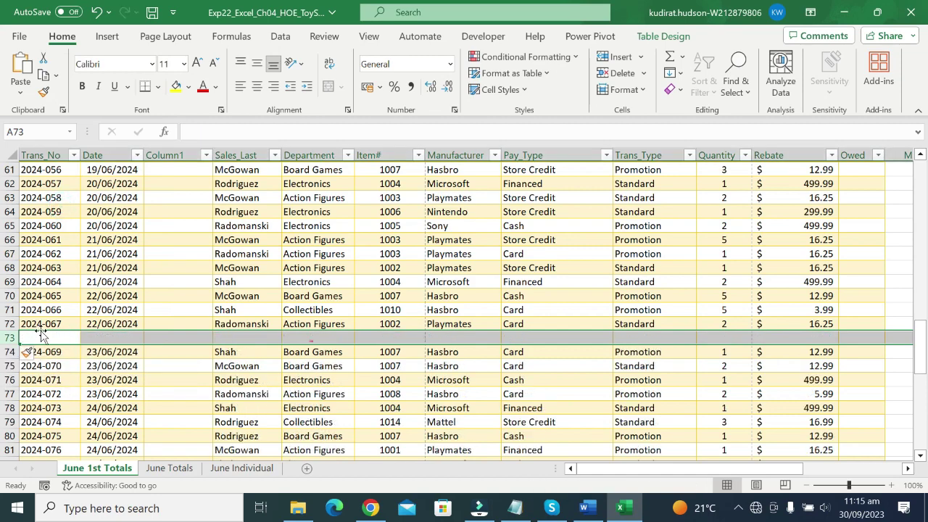
{"action": "left_click", "coordinate": [41, 335]}
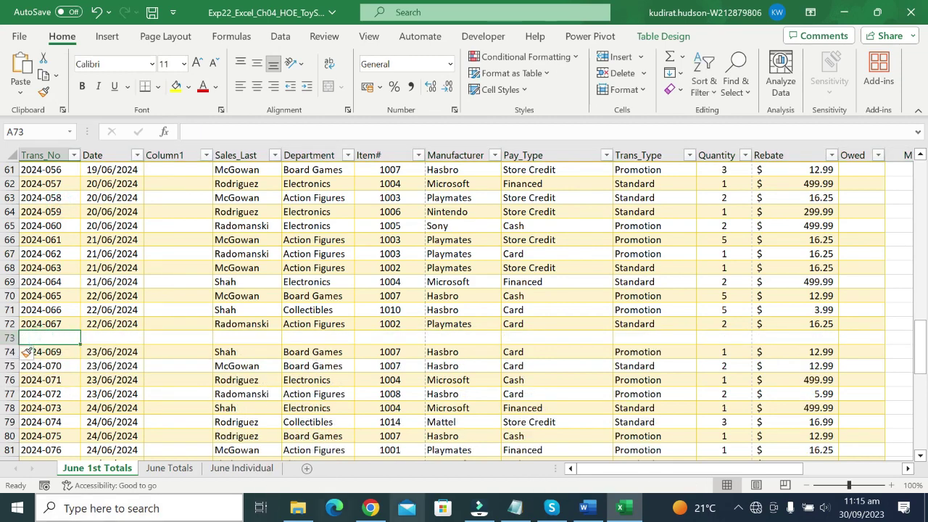
{"action": "left_click", "coordinate": [588, 511]}
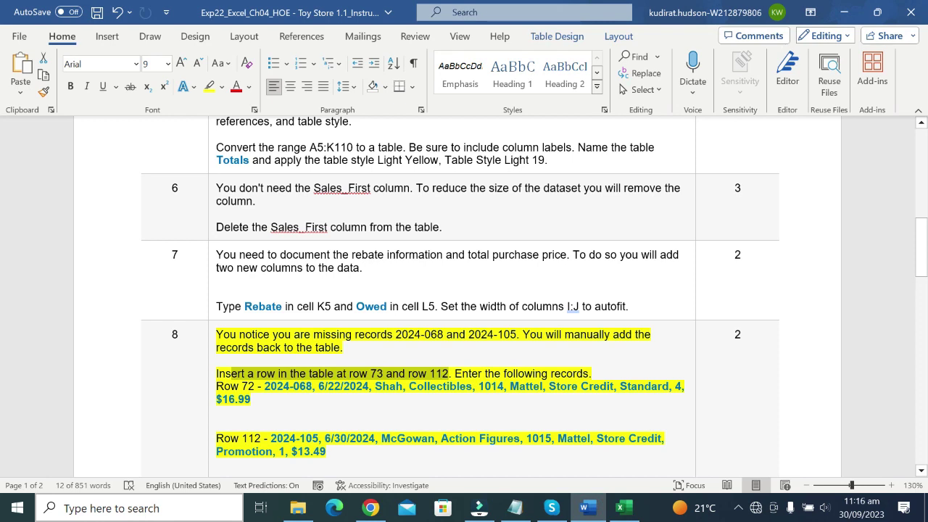
Step: Enter record number 2024-068 in cell A73
{"action": "double_click", "coordinate": [265, 386]}
{"action": "left_click_drag", "start_coordinate": [264, 382], "coordinate": [312, 386]}
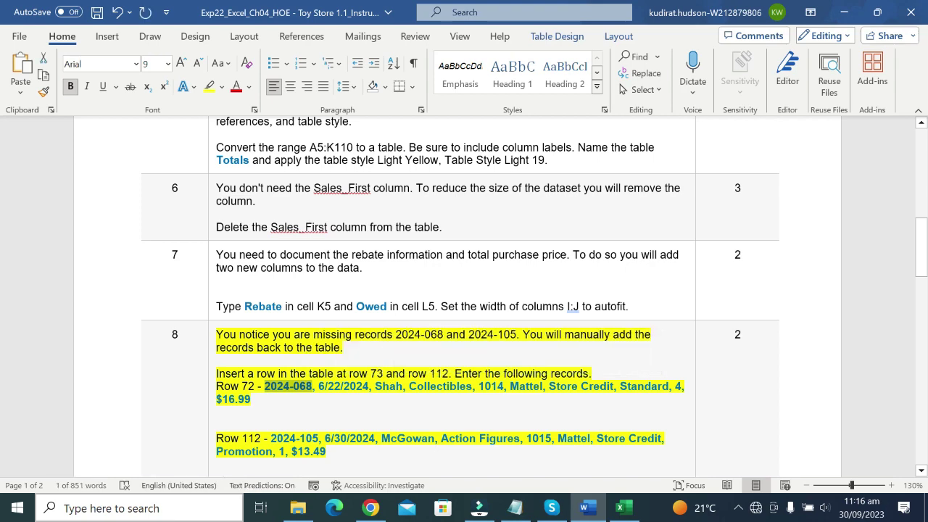
{"action": "left_click", "coordinate": [620, 508]}
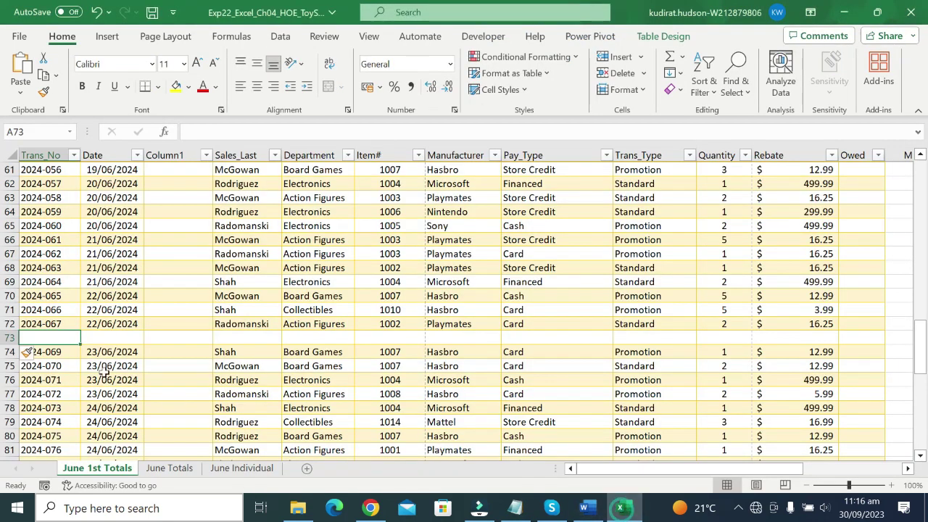
{"action": "type", "text": "2024-068"}
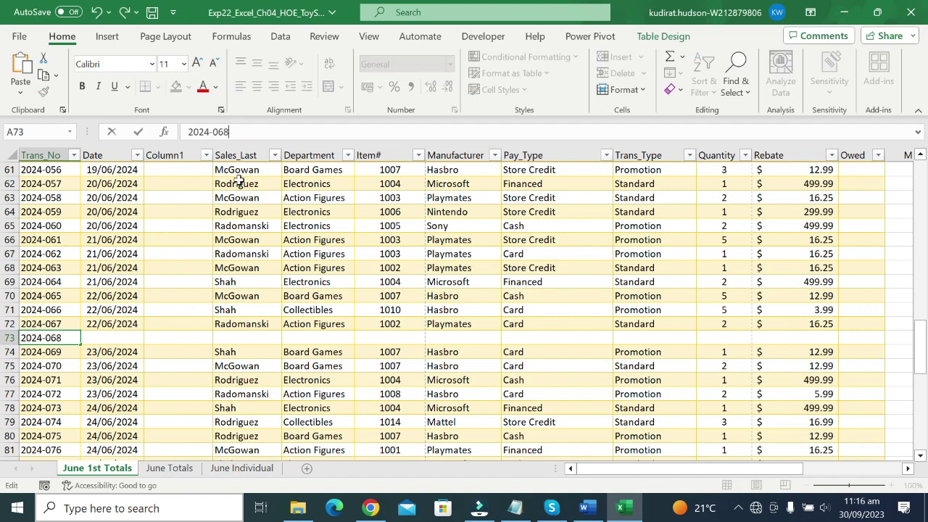
{"action": "key", "text": "Return"}
Step: Enter the date 6/22/2024 in cell B73
{"action": "left_click", "coordinate": [108, 338]}
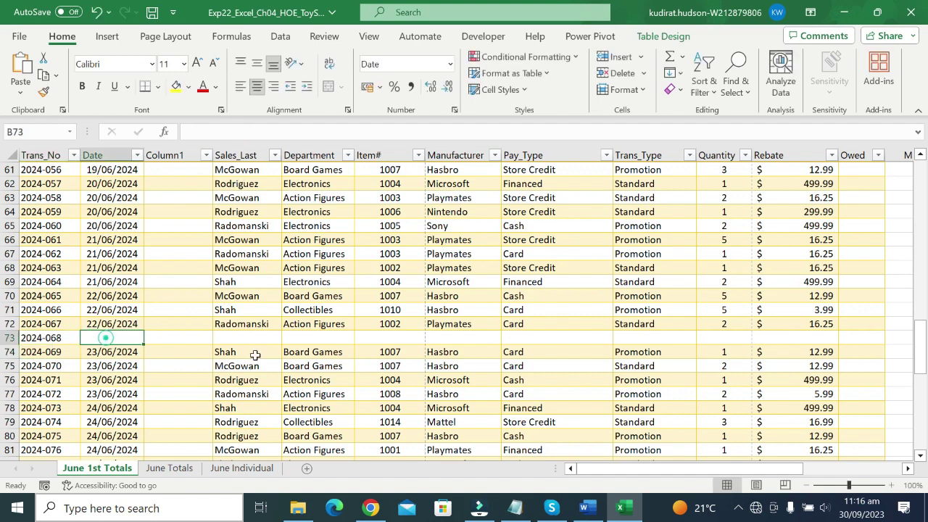
{"action": "left_click", "coordinate": [588, 507]}
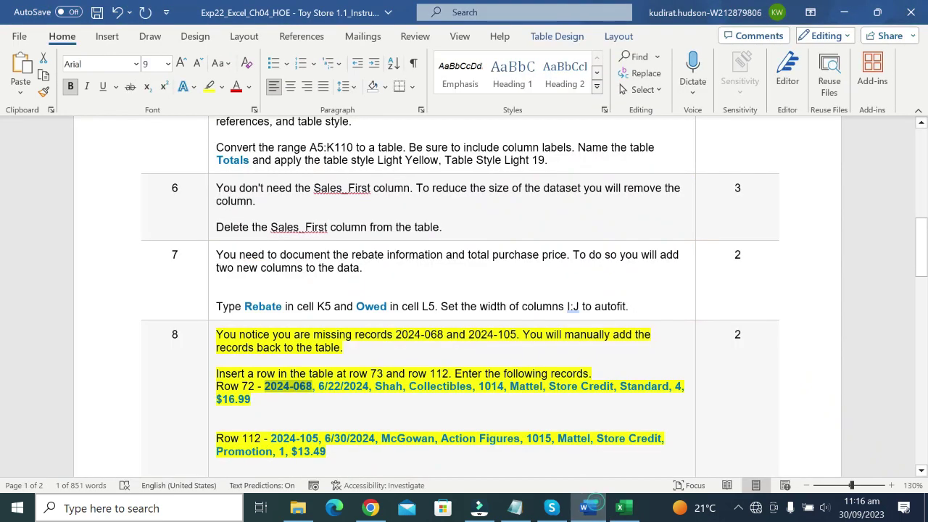
{"action": "left_click_drag", "start_coordinate": [319, 386], "coordinate": [368, 387]}
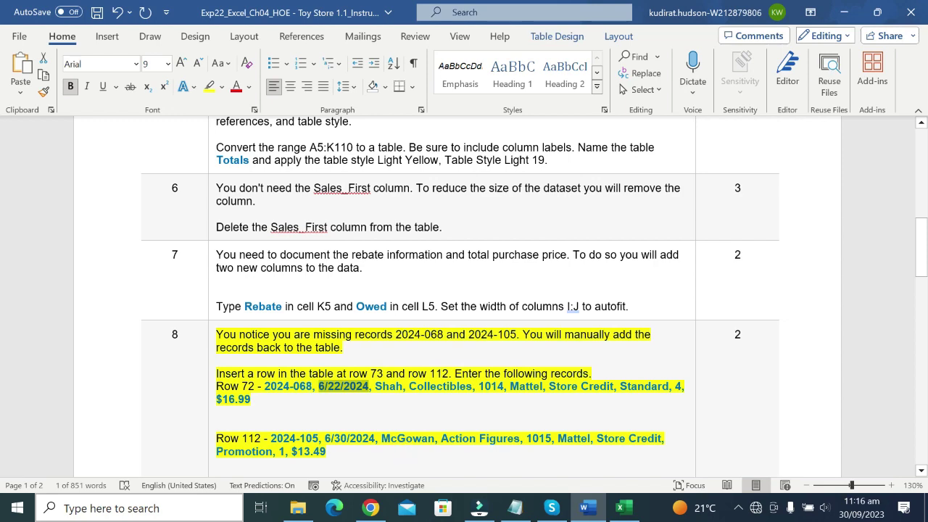
{"action": "left_click", "coordinate": [608, 500]}
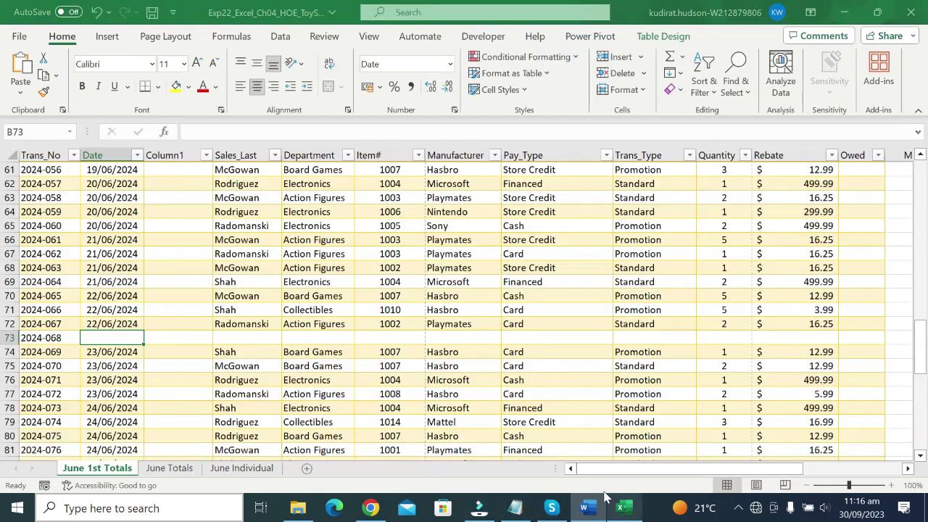
{"action": "left_click", "coordinate": [290, 134]}
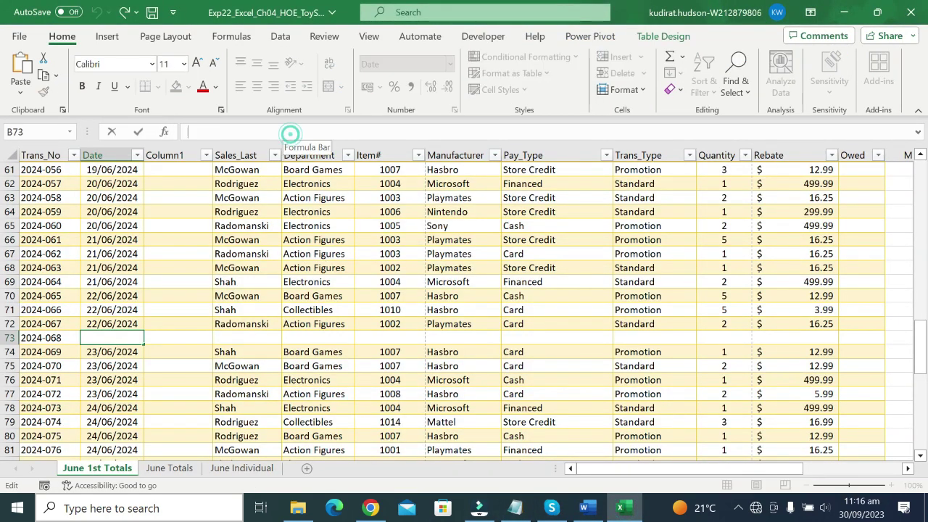
{"action": "type", "text": "6/22/2024"}
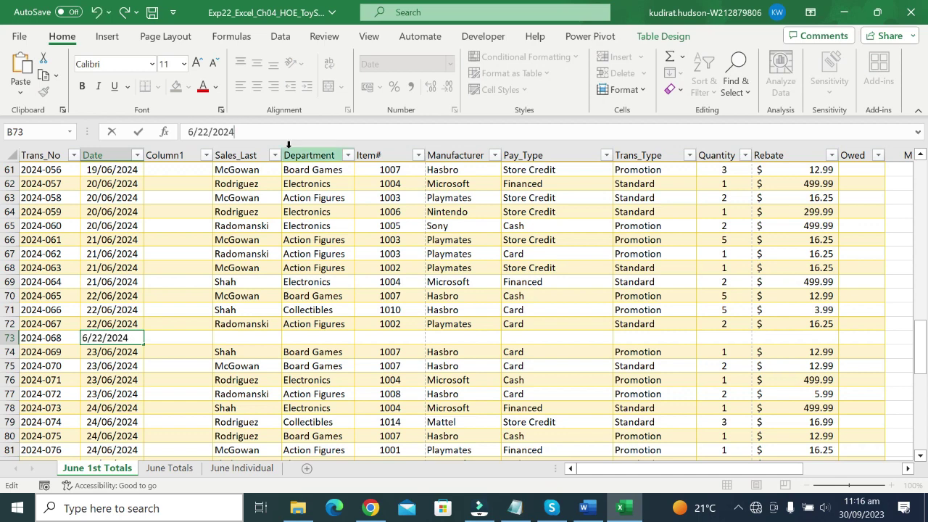
{"action": "key", "text": "Tab"}
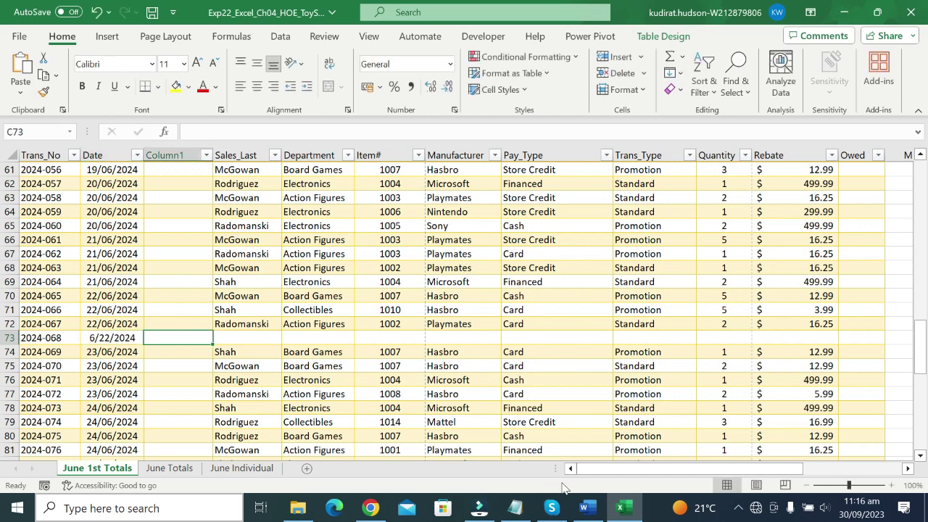
Step: Copy record 2024-068's sales surname from the Row 72 line of the instructions
{"action": "left_click", "coordinate": [584, 507]}
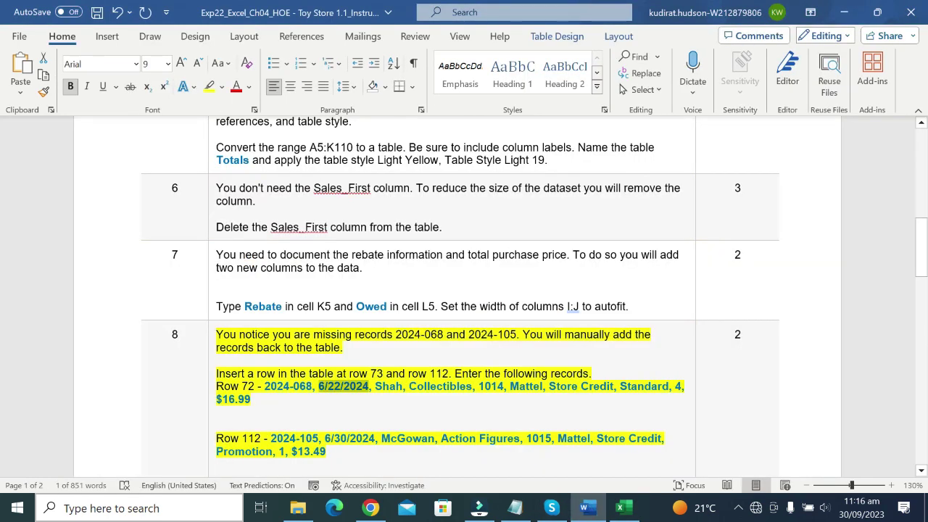
{"action": "left_click", "coordinate": [377, 390]}
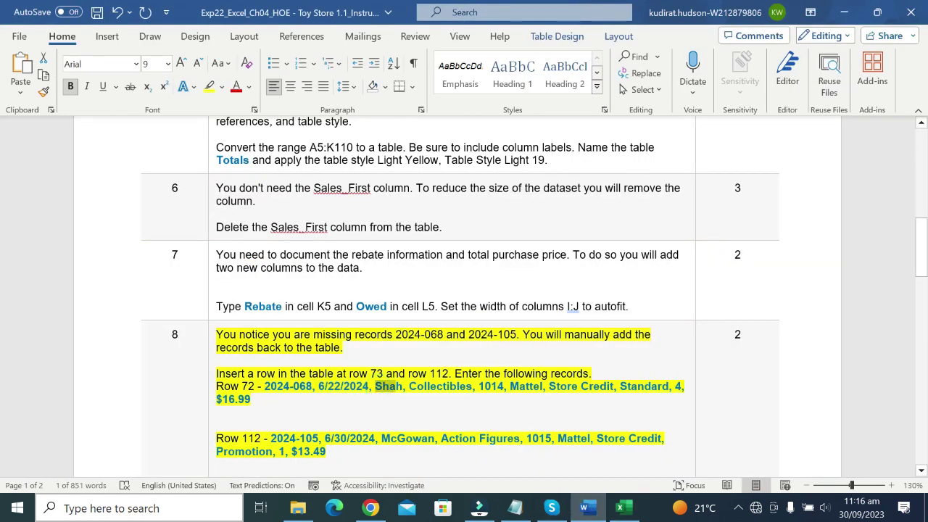
{"action": "right_click", "coordinate": [402, 387]}
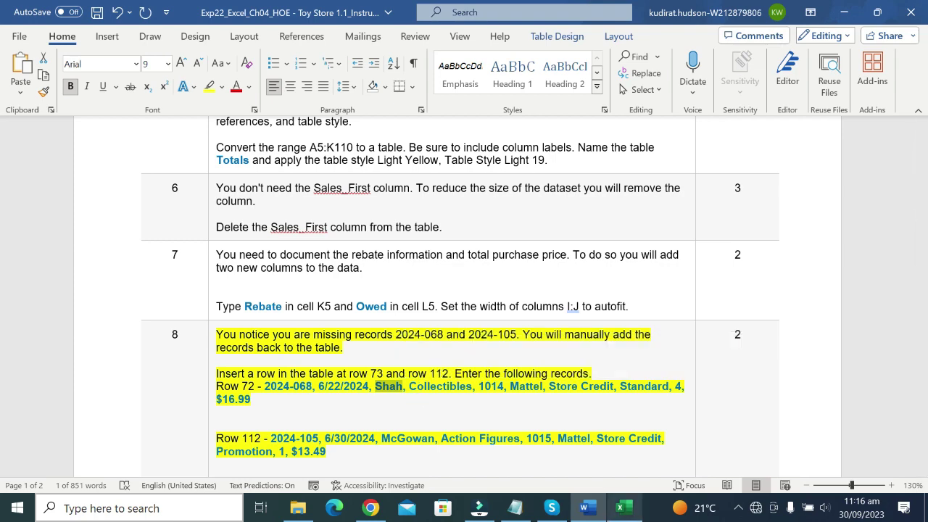
{"action": "left_click", "coordinate": [620, 507]}
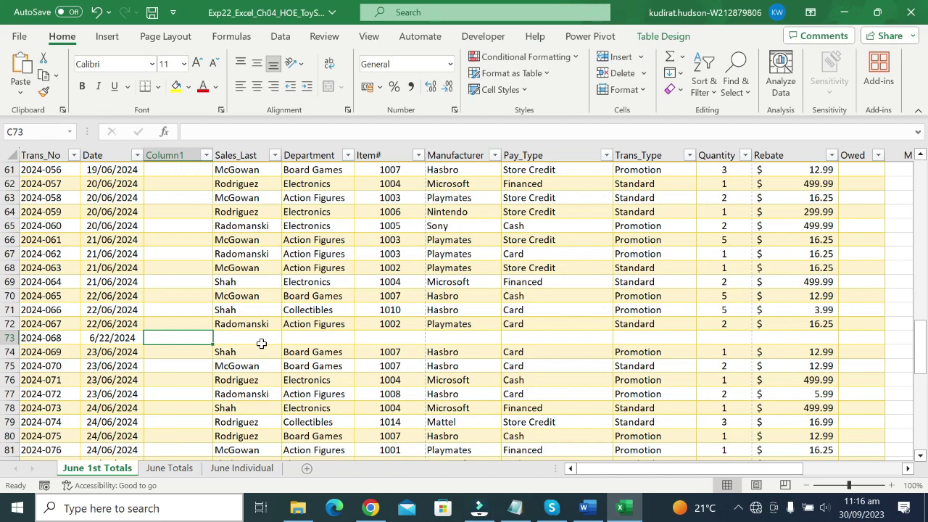
Step: Delete the empty Column1 column from the Totals table
{"action": "scroll", "coordinate": [262, 343], "scroll_direction": "up", "scroll_amount": 2}
{"action": "scroll", "coordinate": [258, 337], "scroll_direction": "up", "scroll_amount": 6}
{"action": "scroll", "coordinate": [246, 327], "scroll_direction": "up", "scroll_amount": 9}
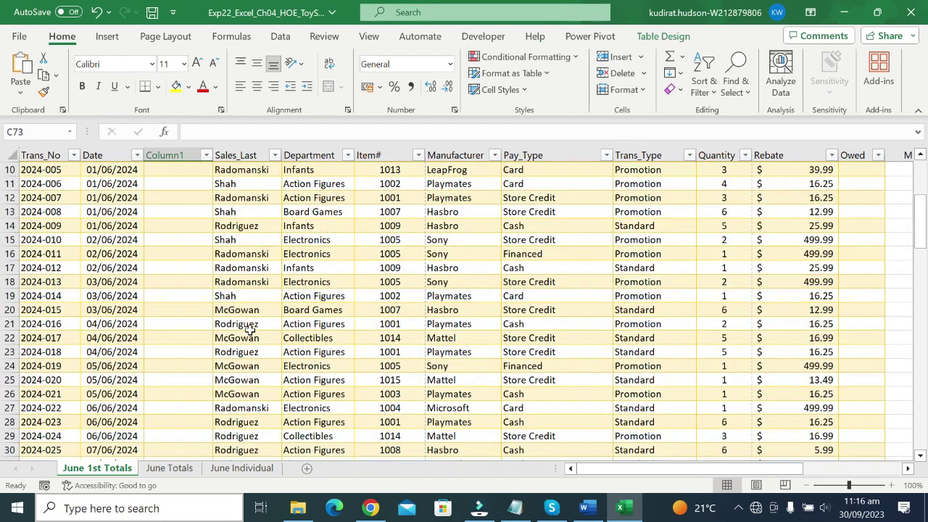
{"action": "scroll", "coordinate": [247, 328], "scroll_direction": "up", "scroll_amount": 3}
{"action": "left_click", "coordinate": [177, 156]}
{"action": "right_click", "coordinate": [177, 155]}
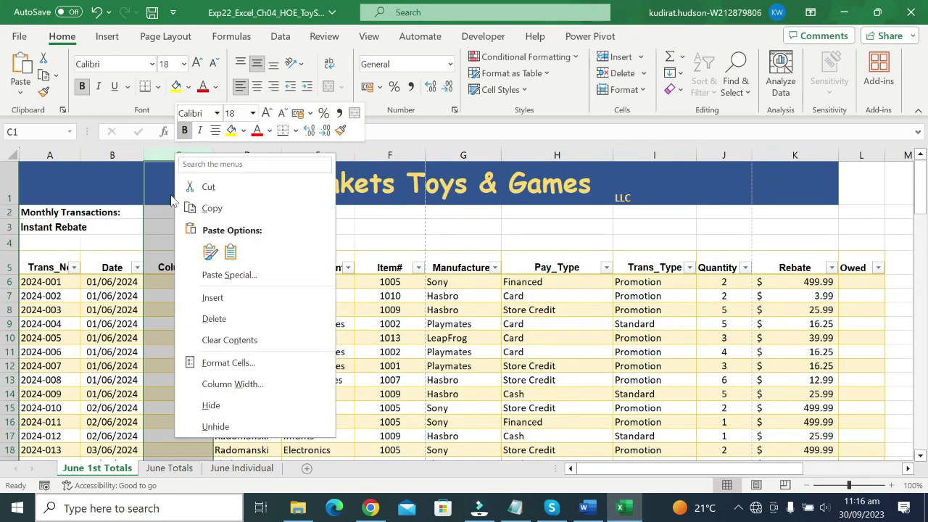
{"action": "left_click", "coordinate": [207, 318]}
Step: Paste the sales surname into C73 as text only, then select Collectibles in the instructions
{"action": "scroll", "coordinate": [203, 319], "scroll_direction": "down", "scroll_amount": 1}
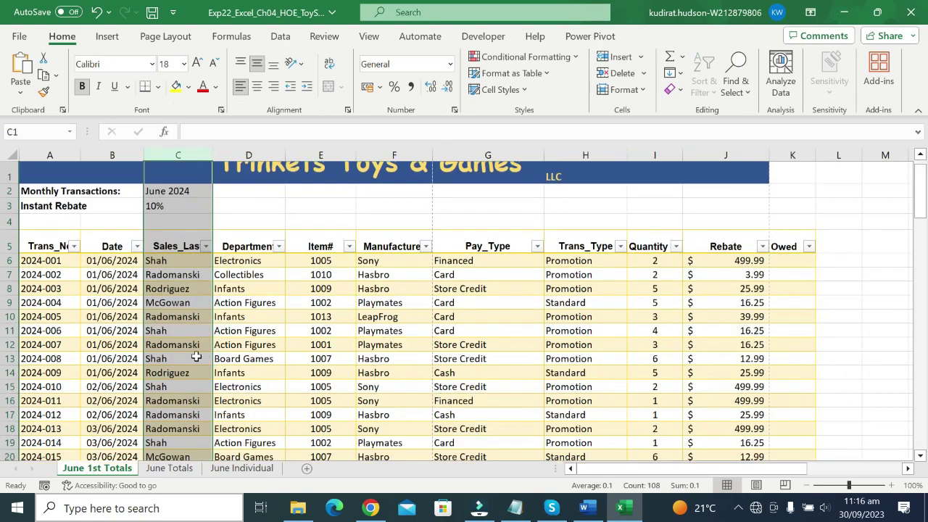
{"action": "scroll", "coordinate": [201, 363], "scroll_direction": "down", "scroll_amount": 8}
{"action": "scroll", "coordinate": [201, 363], "scroll_direction": "down", "scroll_amount": 6}
{"action": "scroll", "coordinate": [197, 357], "scroll_direction": "down", "scroll_amount": 5}
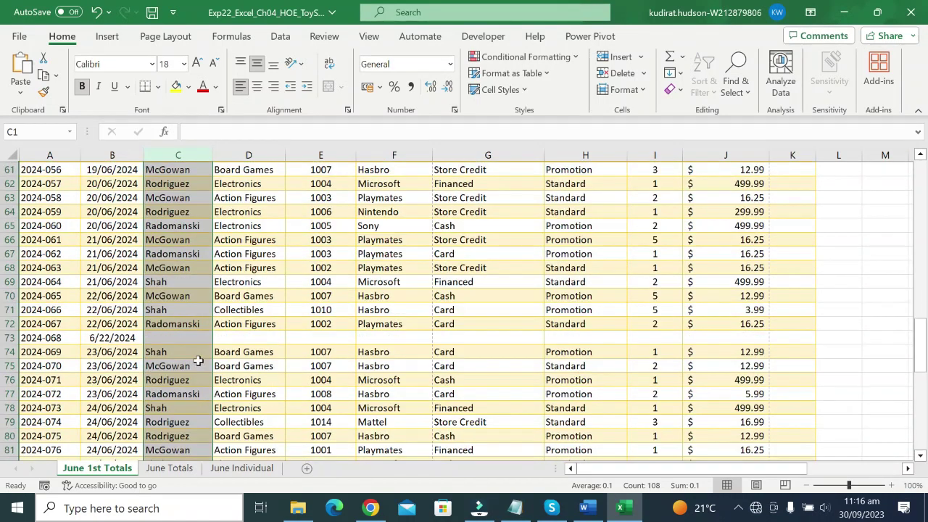
{"action": "left_click", "coordinate": [158, 339]}
{"action": "type", "text": "Shah"}
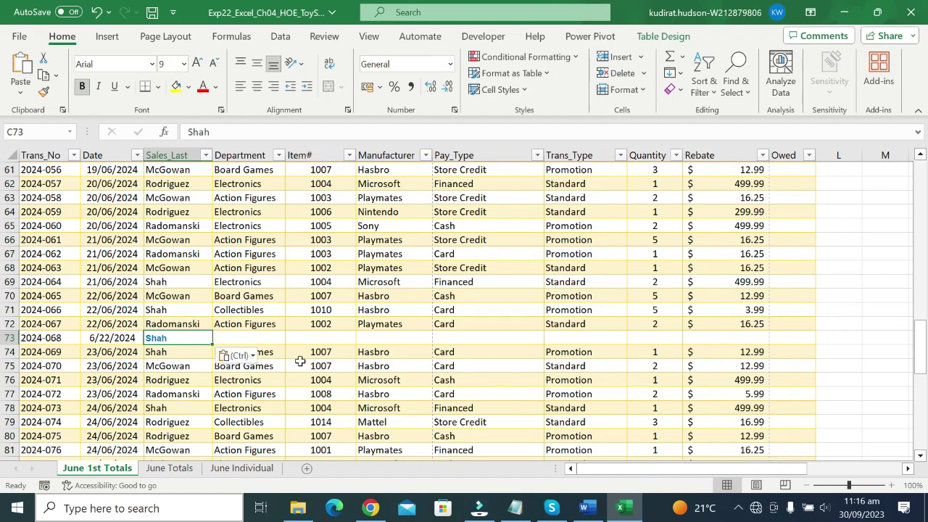
{"action": "left_click", "coordinate": [243, 355]}
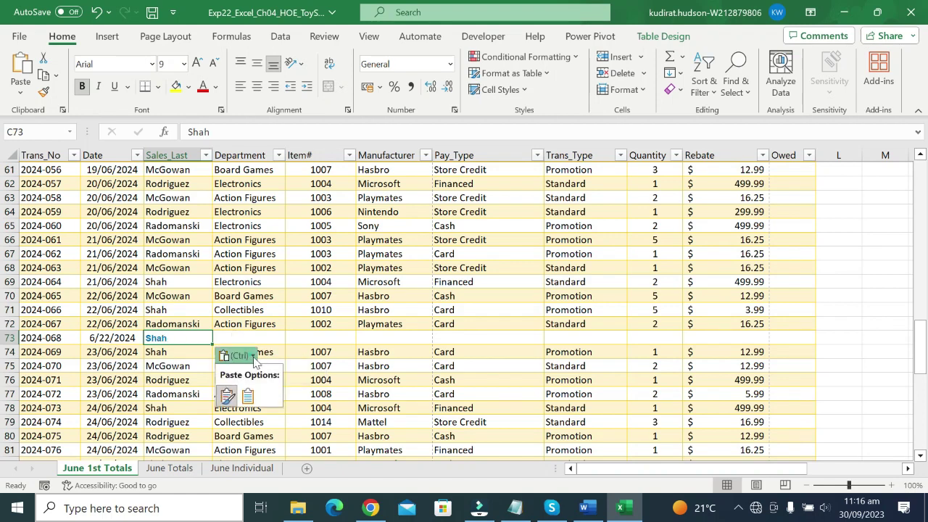
{"action": "left_click", "coordinate": [248, 396]}
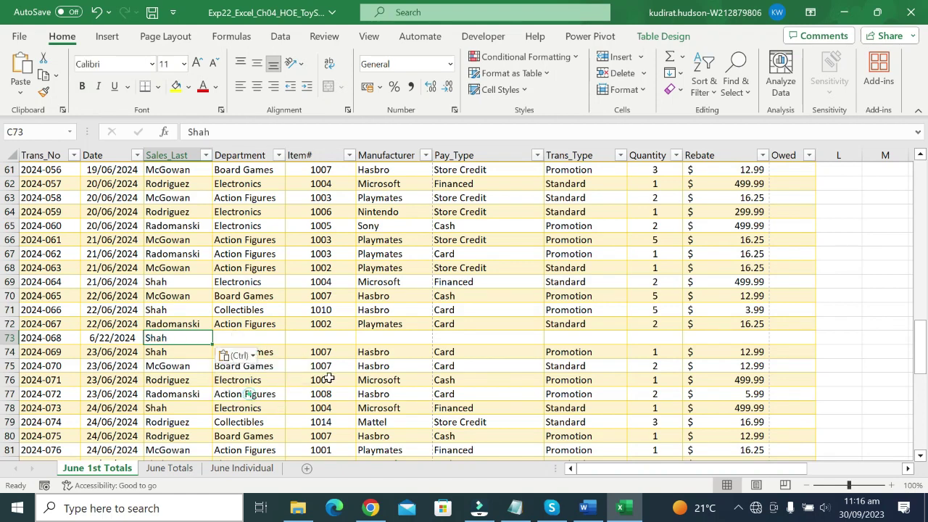
{"action": "left_click", "coordinate": [585, 508]}
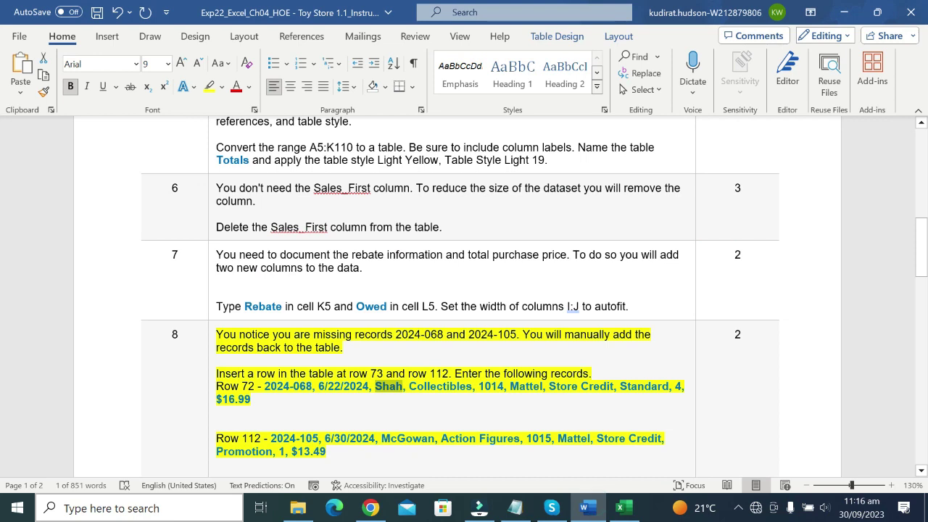
{"action": "double_click", "coordinate": [441, 386]}
{"action": "key", "text": "ctrl+c"}
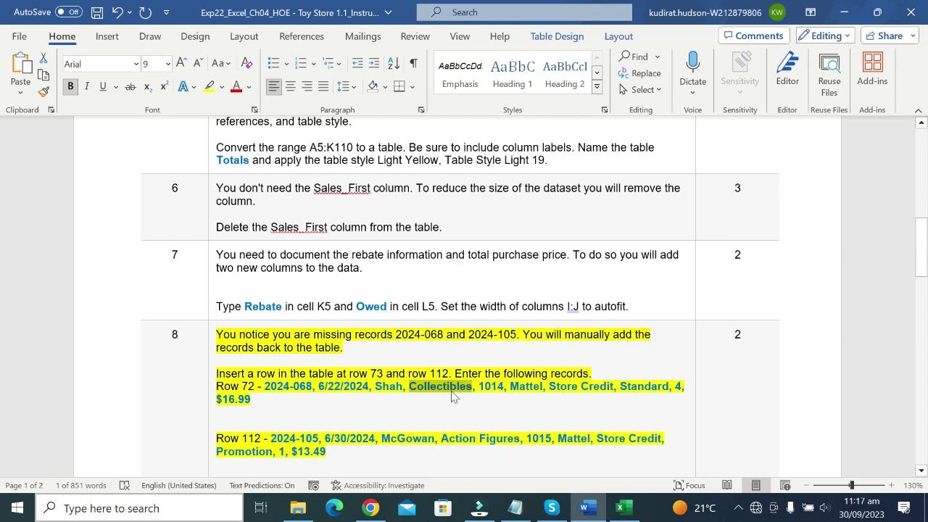
Step: Paste Collectibles into row 73's Department cell, keeping text only
{"action": "left_click", "coordinate": [620, 509]}
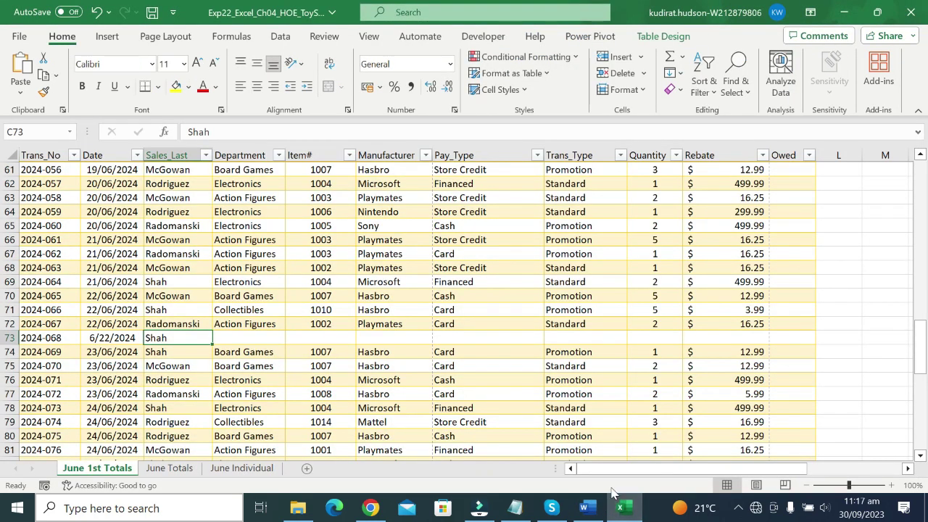
{"action": "scroll", "coordinate": [754, 433], "scroll_direction": "up", "scroll_amount": 4}
{"action": "scroll", "coordinate": [754, 432], "scroll_direction": "up", "scroll_amount": 8}
{"action": "scroll", "coordinate": [754, 432], "scroll_direction": "up", "scroll_amount": 4}
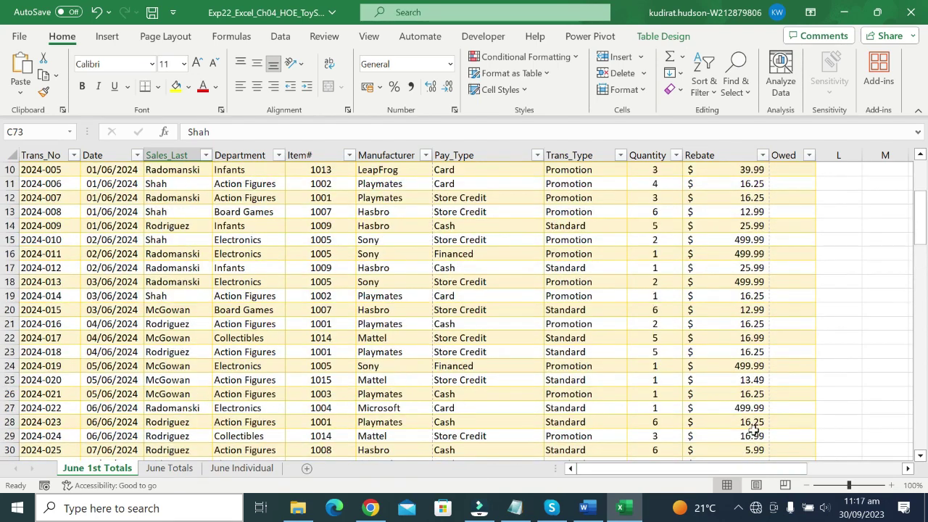
{"action": "scroll", "coordinate": [754, 432], "scroll_direction": "up", "scroll_amount": 4}
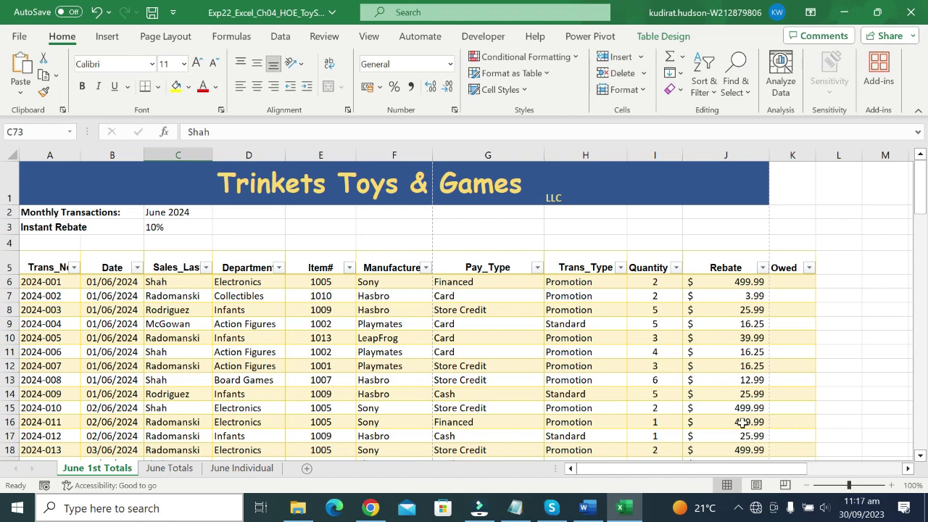
{"action": "scroll", "coordinate": [743, 424], "scroll_direction": "down", "scroll_amount": 8}
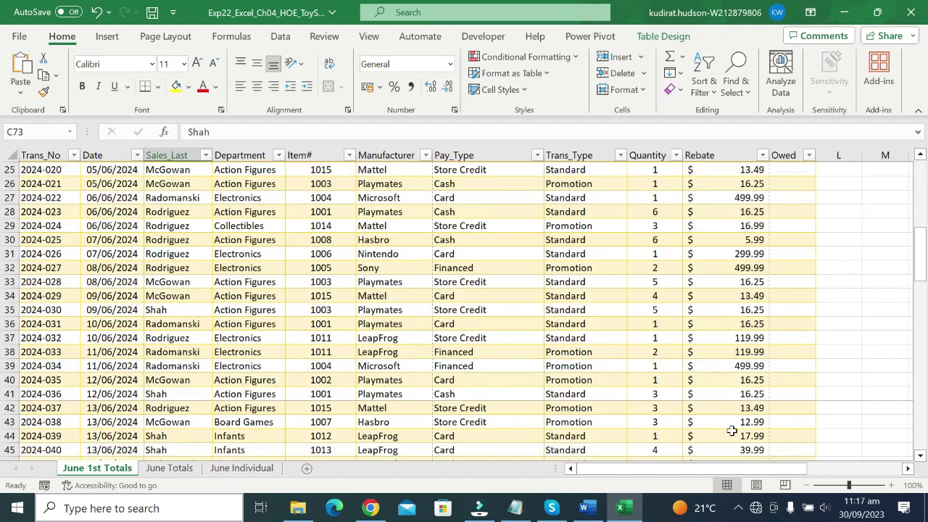
{"action": "scroll", "coordinate": [736, 427], "scroll_direction": "down", "scroll_amount": 7}
{"action": "scroll", "coordinate": [725, 429], "scroll_direction": "down", "scroll_amount": 3}
{"action": "scroll", "coordinate": [723, 431], "scroll_direction": "down", "scroll_amount": 6}
{"action": "scroll", "coordinate": [724, 430], "scroll_direction": "up", "scroll_amount": 3}
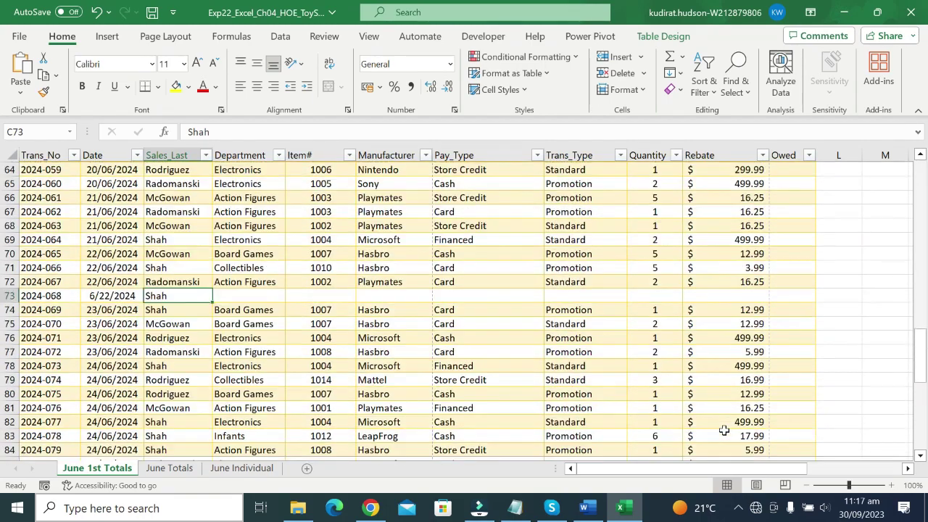
{"action": "left_click", "coordinate": [230, 296]}
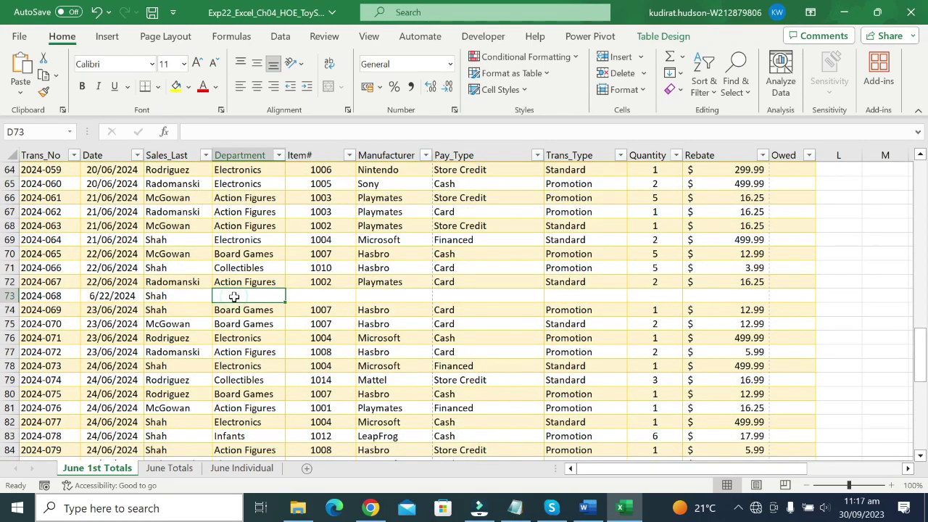
{"action": "key", "text": "ctrl+v"}
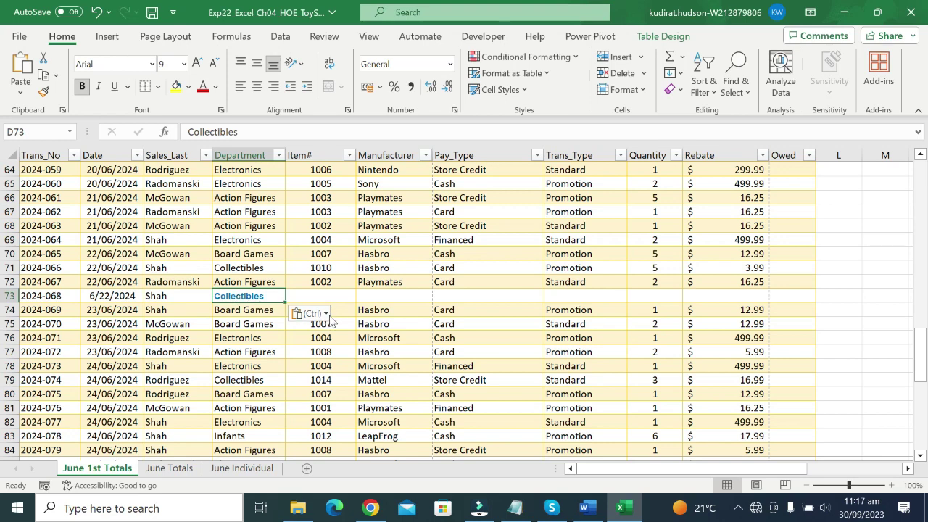
{"action": "left_click", "coordinate": [325, 313]}
{"action": "left_click", "coordinate": [321, 354]}
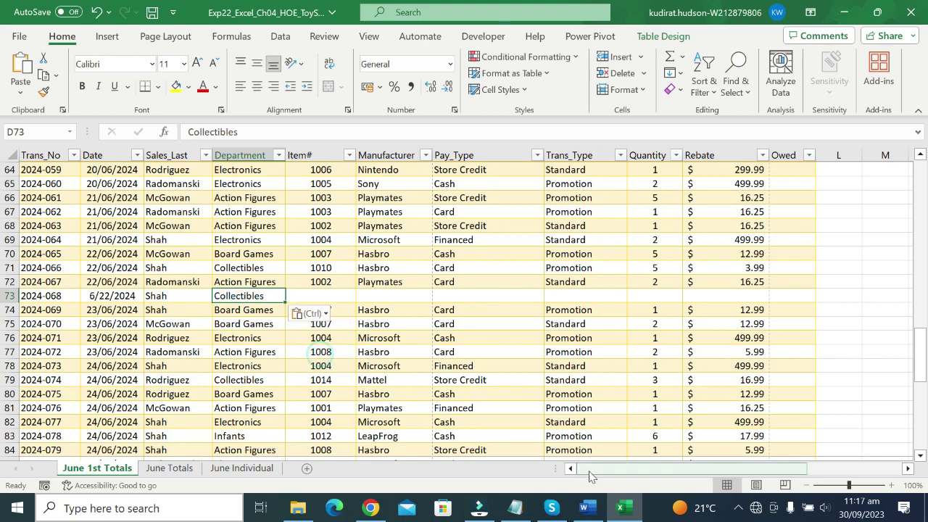
Step: Paste item number 1014 into row 73's Item# cell as plain value, then select Mattel
{"action": "left_click", "coordinate": [586, 508]}
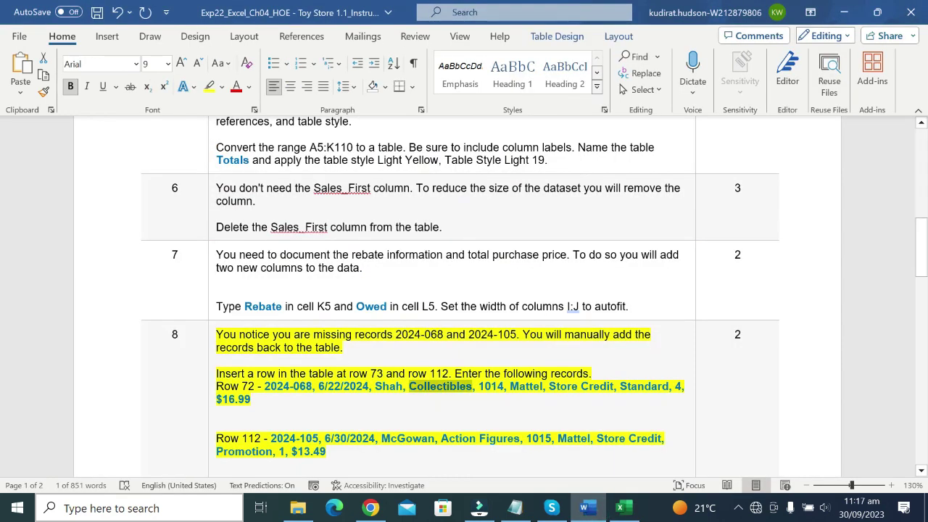
{"action": "double_click", "coordinate": [491, 386]}
{"action": "key", "text": "ctrl+c"}
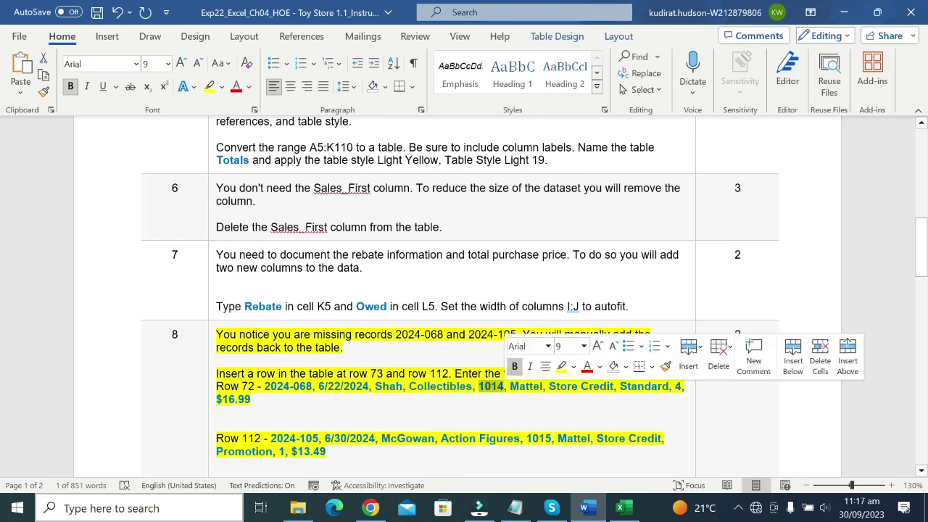
{"action": "left_click", "coordinate": [620, 508]}
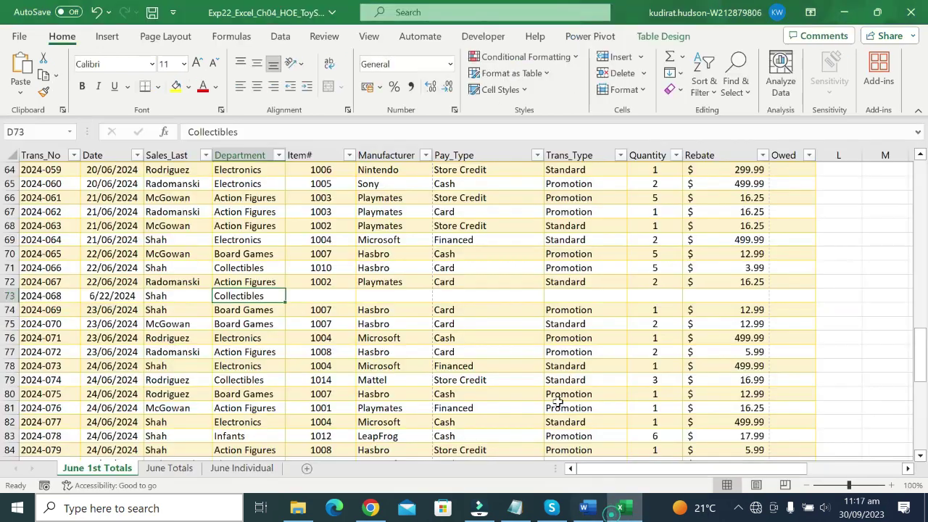
{"action": "left_click", "coordinate": [332, 290]}
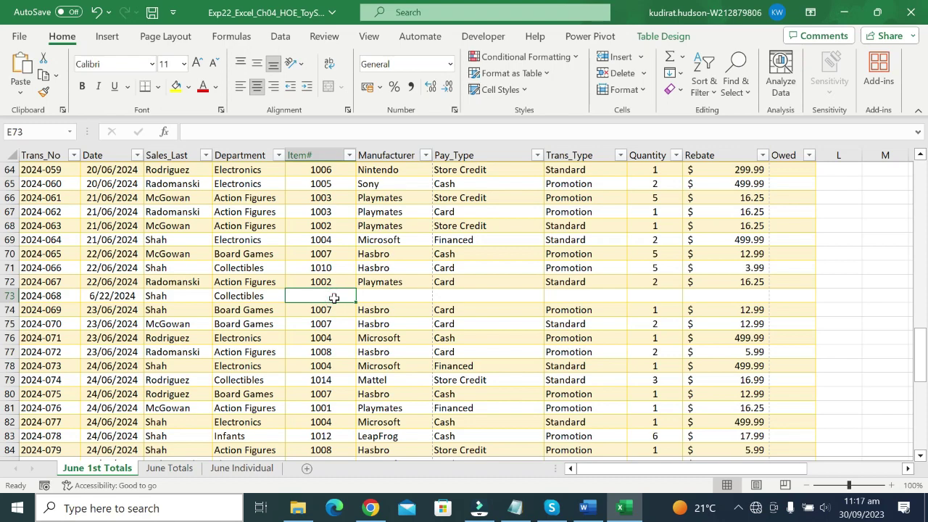
{"action": "key", "text": "ctrl+v"}
{"action": "left_click", "coordinate": [382, 314]}
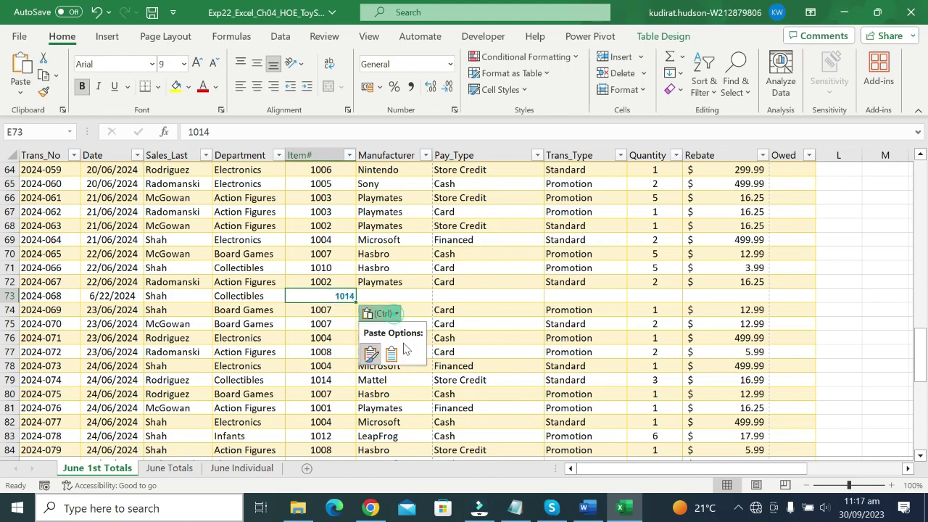
{"action": "left_click", "coordinate": [395, 353]}
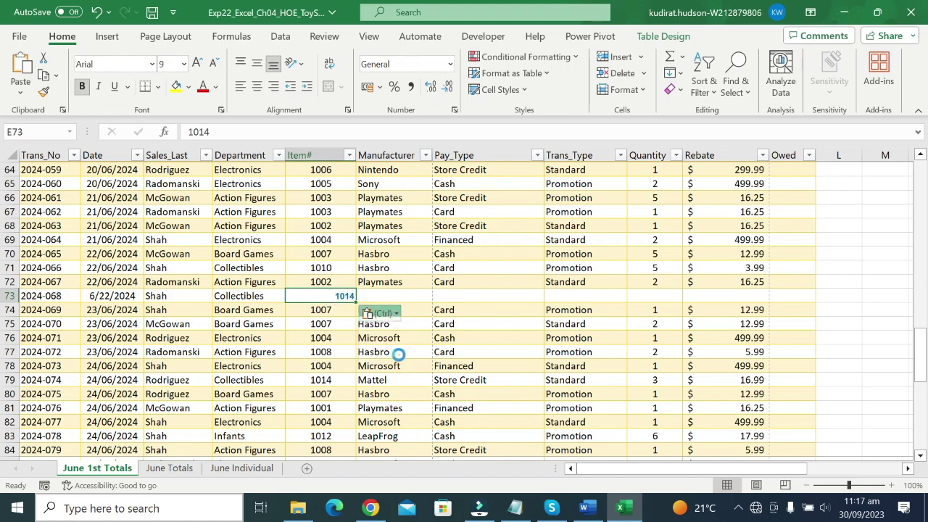
{"action": "left_click", "coordinate": [620, 507]}
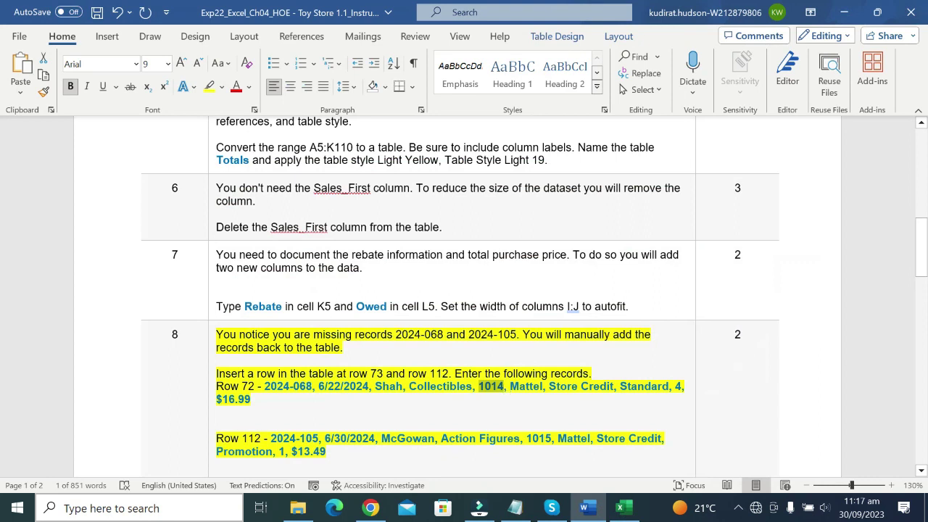
{"action": "left_click_drag", "start_coordinate": [510, 385], "coordinate": [533, 386]}
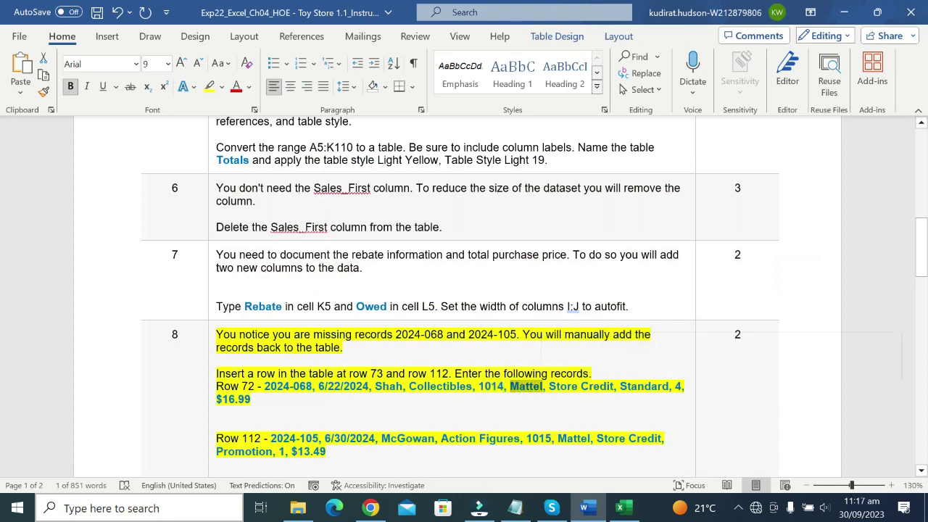
Step: Type Mattel into row 73's Manufacturer cell F73
{"action": "left_click", "coordinate": [620, 508]}
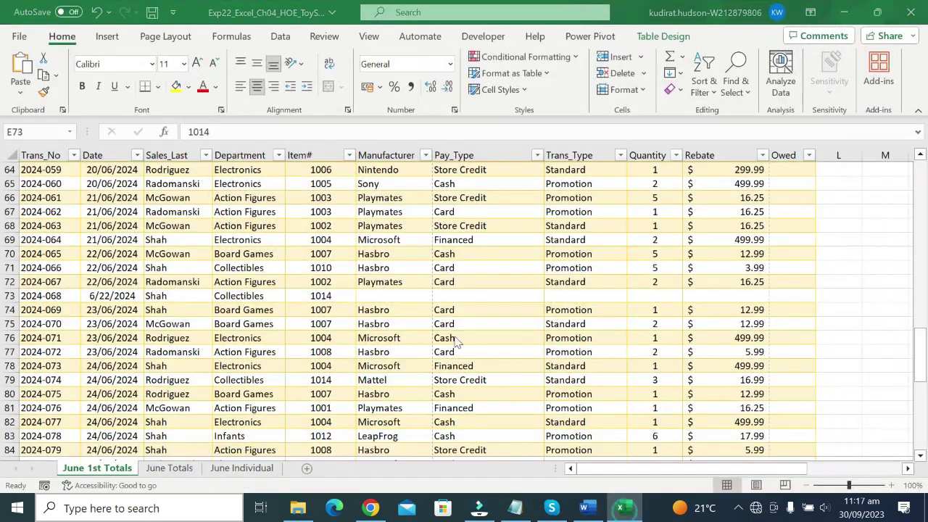
{"action": "right_click", "coordinate": [620, 508]}
{"action": "left_click", "coordinate": [379, 296]}
{"action": "key", "text": "F2"}
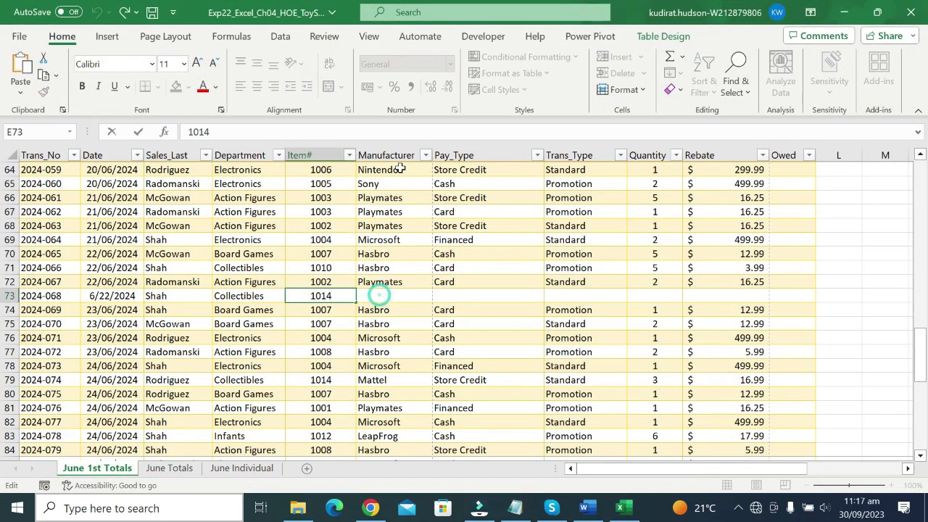
{"action": "left_click", "coordinate": [388, 298]}
{"action": "key", "text": "F2"}
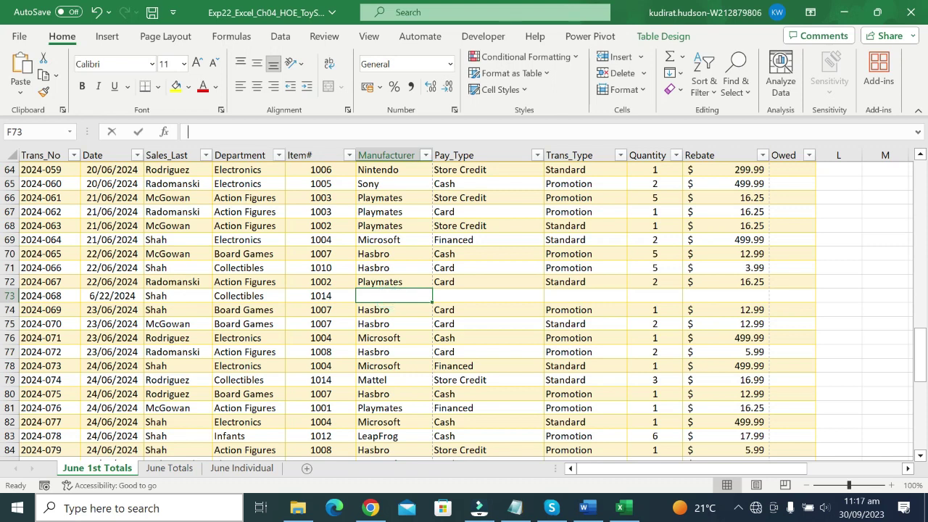
{"action": "type", "text": "Mattel"}
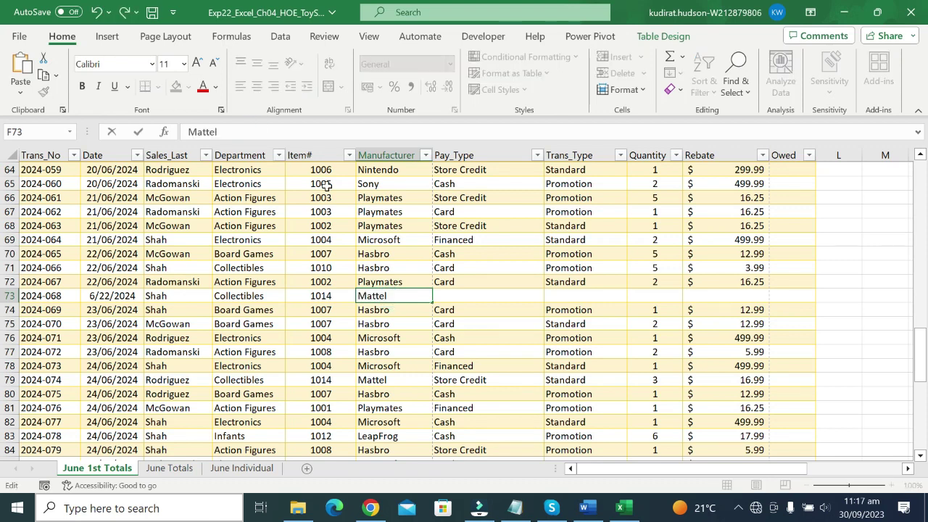
{"action": "left_click", "coordinate": [473, 296]}
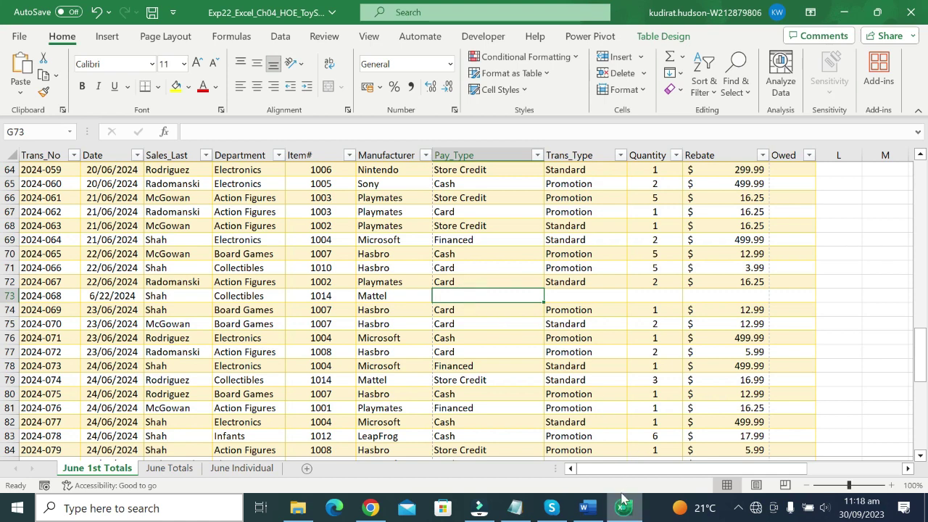
Step: Enter Store Credit in row 73's Pay_Type cell G73
{"action": "left_click", "coordinate": [586, 506]}
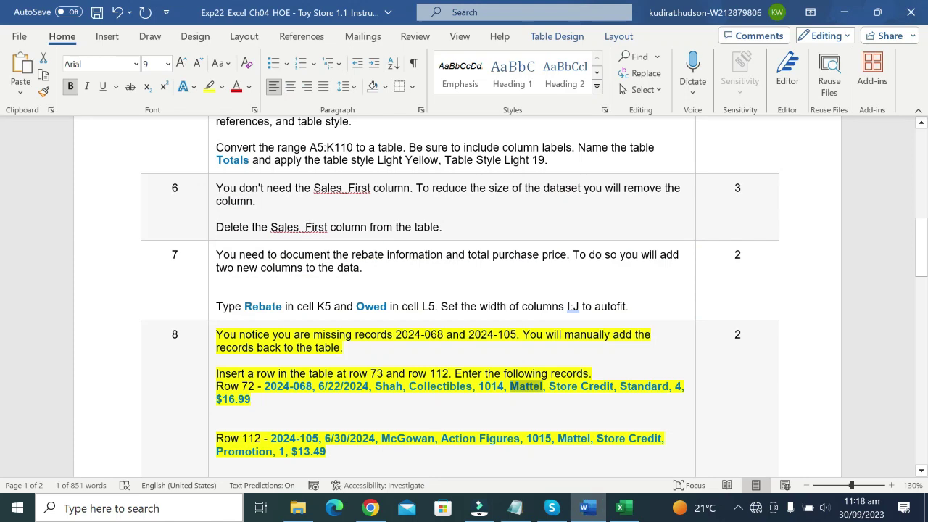
{"action": "left_click_drag", "start_coordinate": [548, 386], "coordinate": [613, 386]}
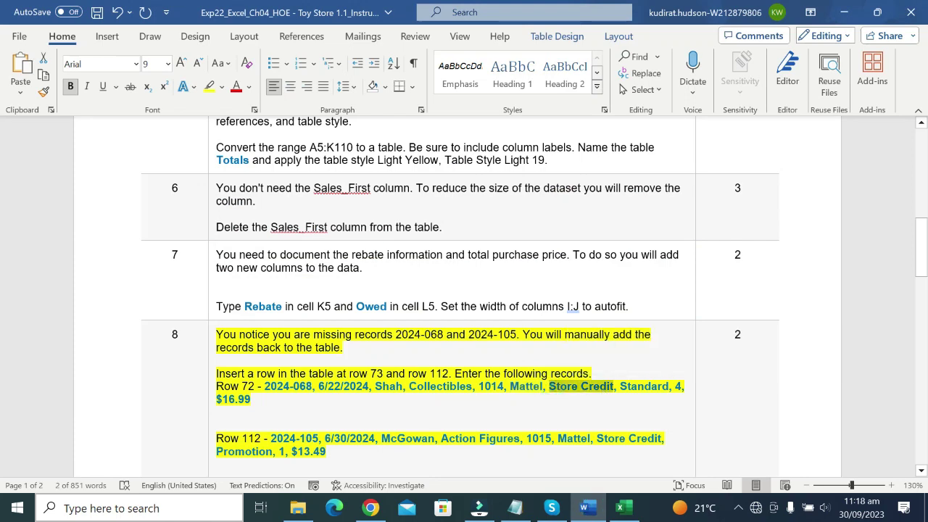
{"action": "left_click", "coordinate": [620, 508]}
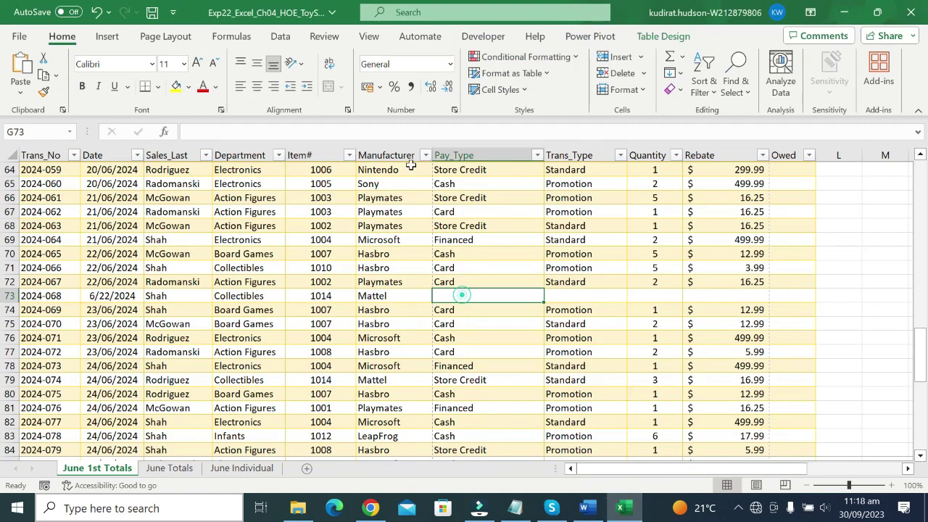
{"action": "left_click", "coordinate": [219, 132]}
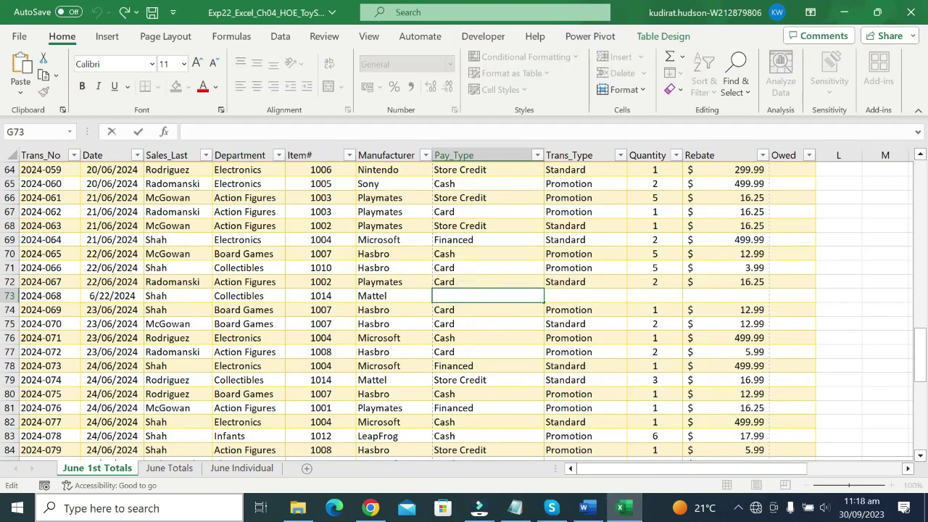
{"action": "type", "text": "Store Credit"}
{"action": "left_click", "coordinate": [593, 298]}
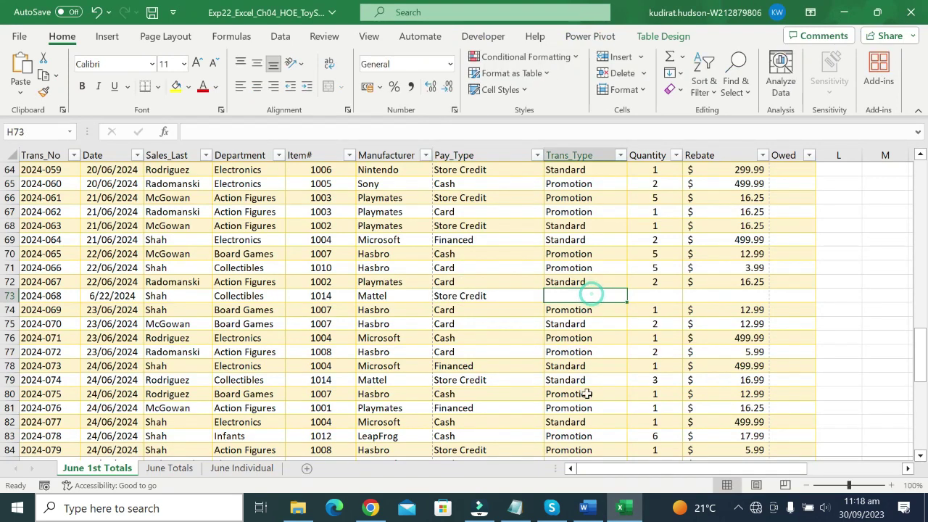
Step: Copy the transaction type Standard from the 2024-068 record line
{"action": "left_click", "coordinate": [593, 510]}
{"action": "left_click_drag", "start_coordinate": [549, 387], "coordinate": [669, 386]}
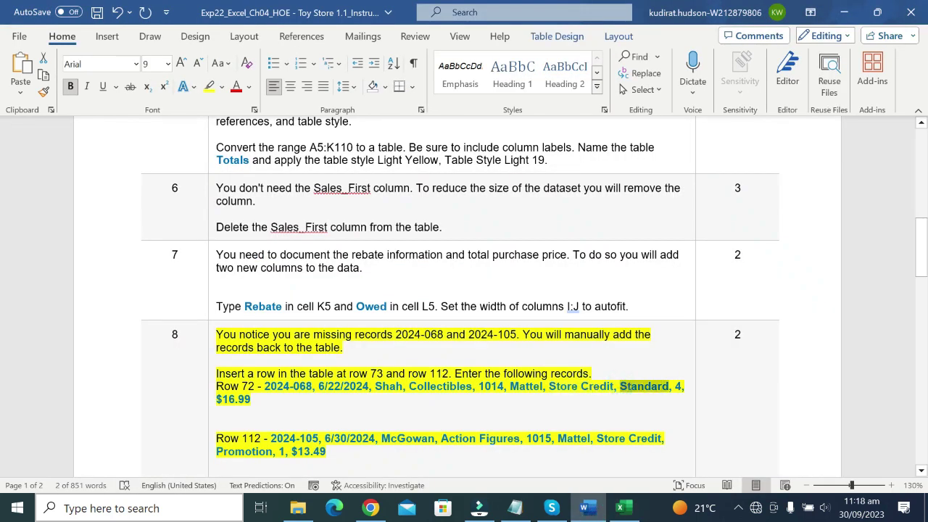
{"action": "key", "text": "ctrl+c"}
{"action": "left_click", "coordinate": [620, 508]}
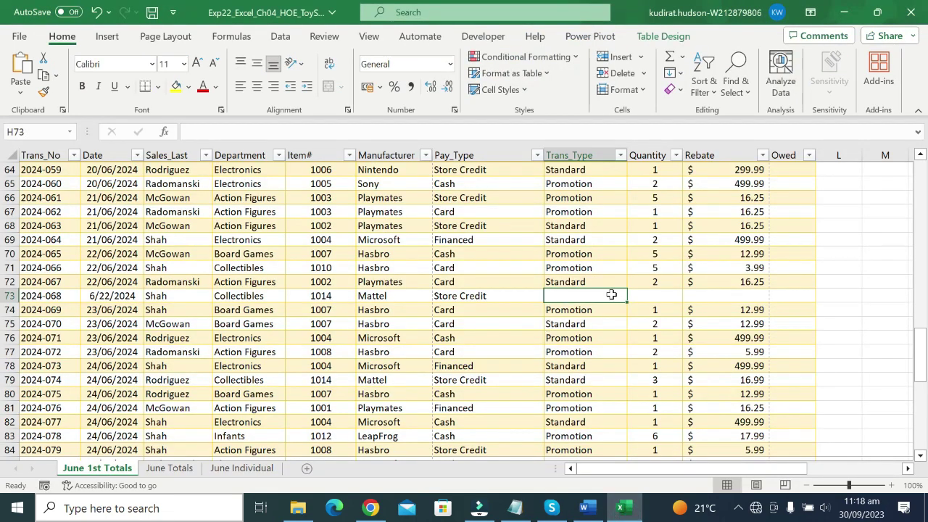
Step: Paste Standard into Trans_Type cell H73 and grab the $16.99 rebate from the instructions
{"action": "left_click", "coordinate": [295, 130]}
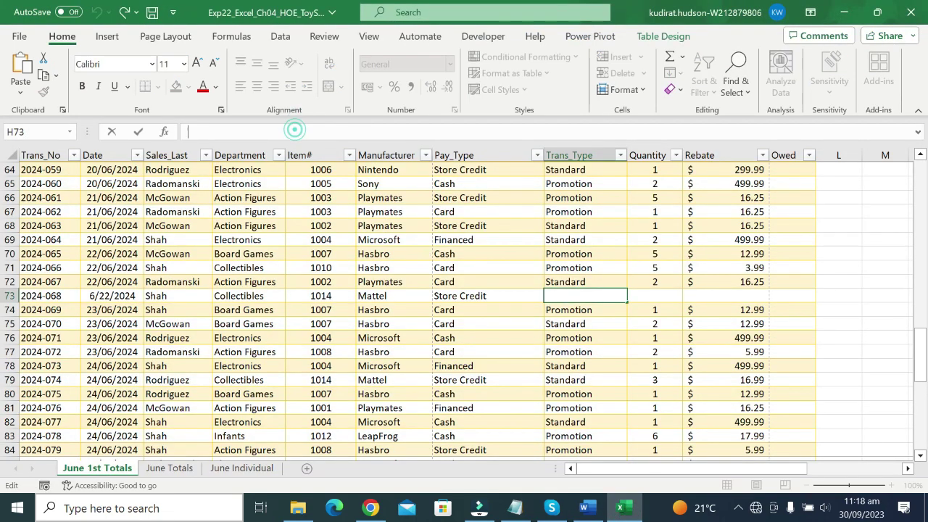
{"action": "key", "text": "ctrl+v"}
{"action": "left_click", "coordinate": [680, 300]}
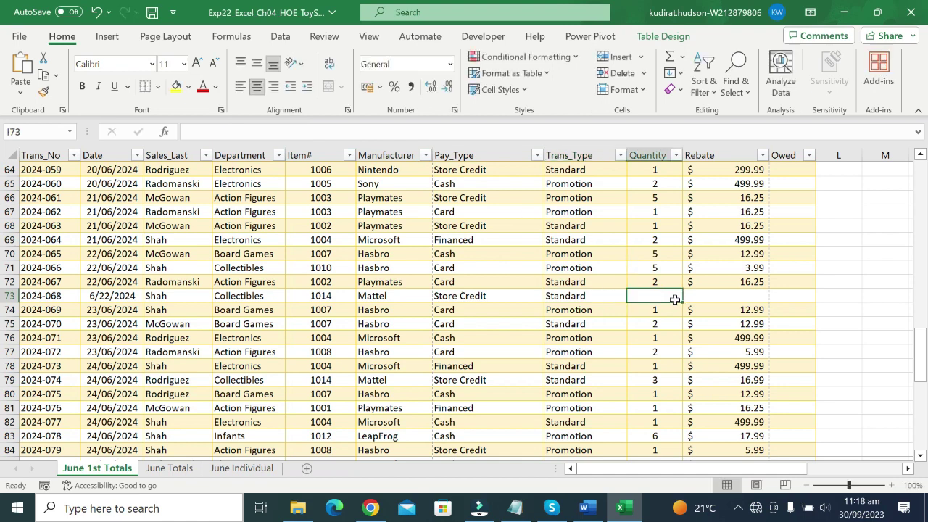
{"action": "left_click", "coordinate": [587, 508]}
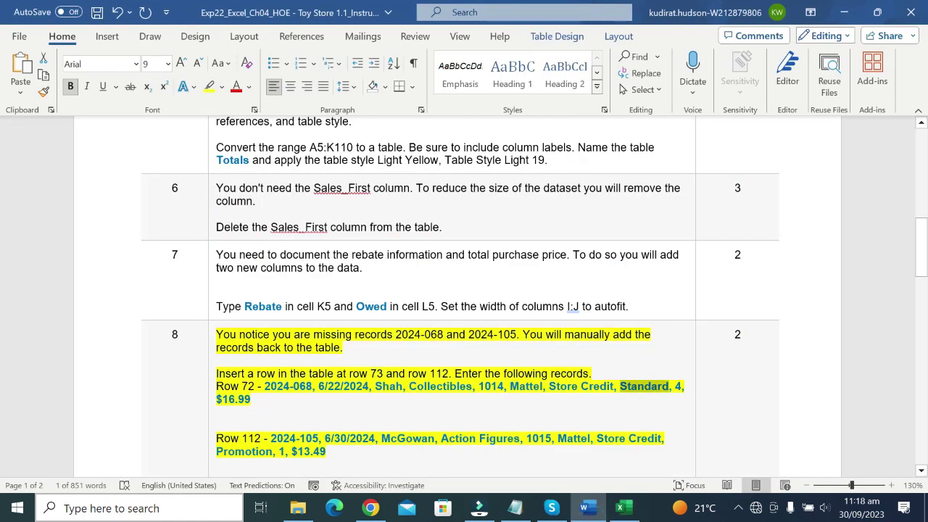
{"action": "left_click_drag", "start_coordinate": [252, 399], "coordinate": [216, 399]}
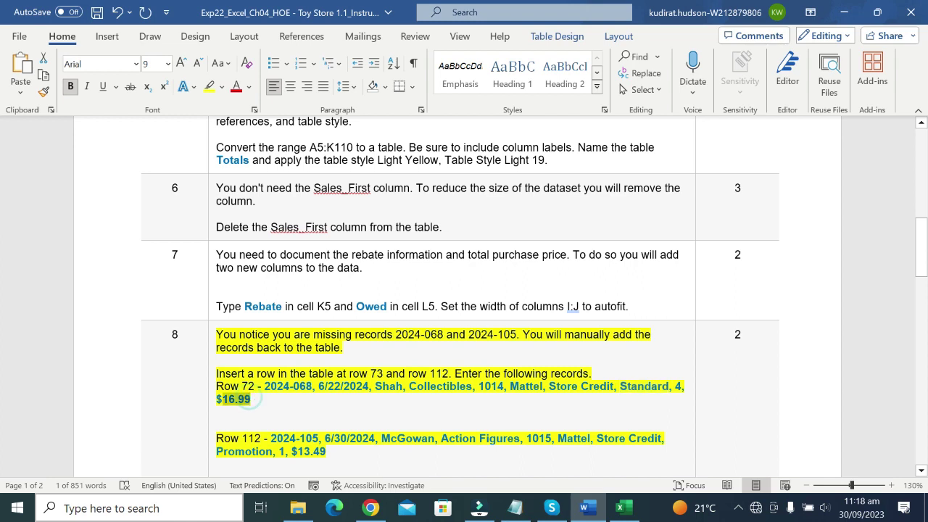
{"action": "key", "text": "ctrl+v"}
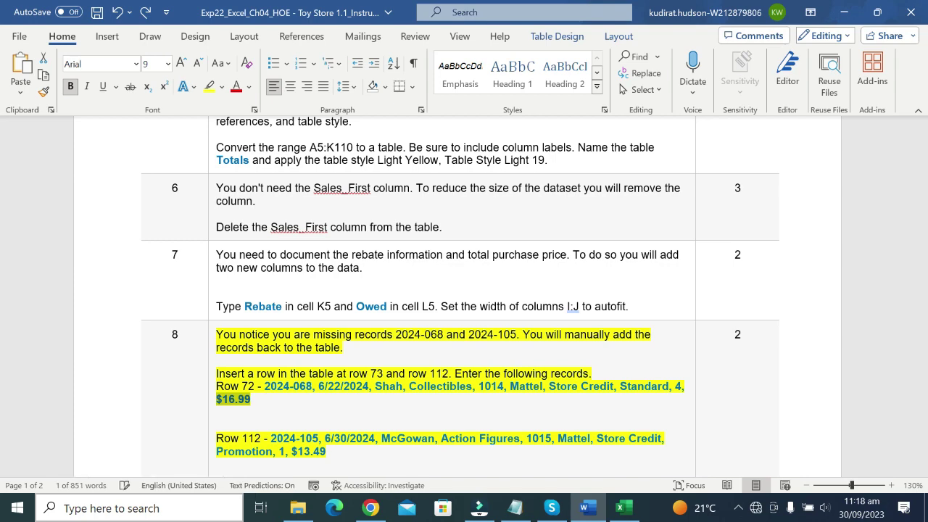
{"action": "left_click", "coordinate": [628, 508]}
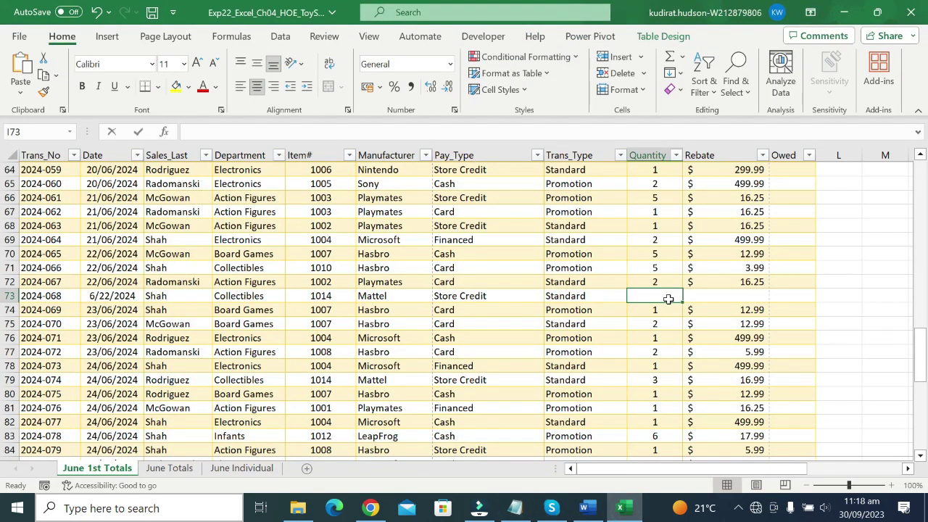
Step: Enter quantity 4 and paste the $16.99 rebate matching the table's formatting
{"action": "type", "text": "4"}
{"action": "left_click", "coordinate": [725, 295]}
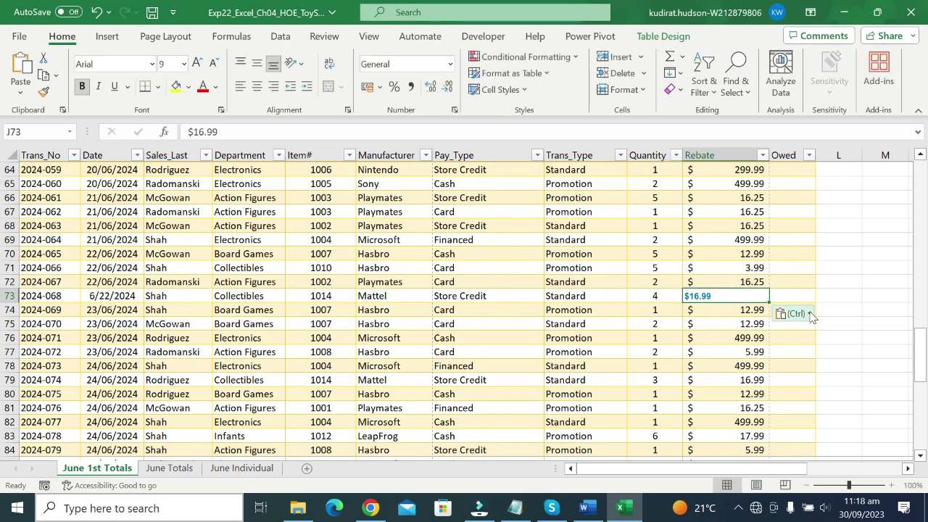
{"action": "left_click", "coordinate": [811, 315]}
{"action": "left_click", "coordinate": [807, 354]}
{"action": "scroll", "coordinate": [797, 305], "scroll_direction": "up", "scroll_amount": 4}
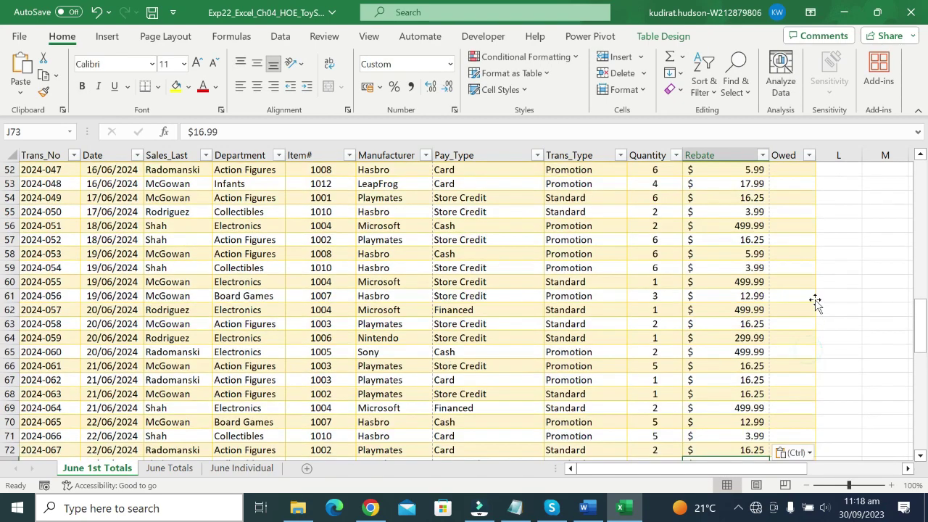
{"action": "scroll", "coordinate": [798, 283], "scroll_direction": "up", "scroll_amount": 5}
{"action": "scroll", "coordinate": [796, 274], "scroll_direction": "up", "scroll_amount": 8}
{"action": "scroll", "coordinate": [797, 274], "scroll_direction": "up", "scroll_amount": 1}
{"action": "scroll", "coordinate": [794, 270], "scroll_direction": "up", "scroll_amount": 3}
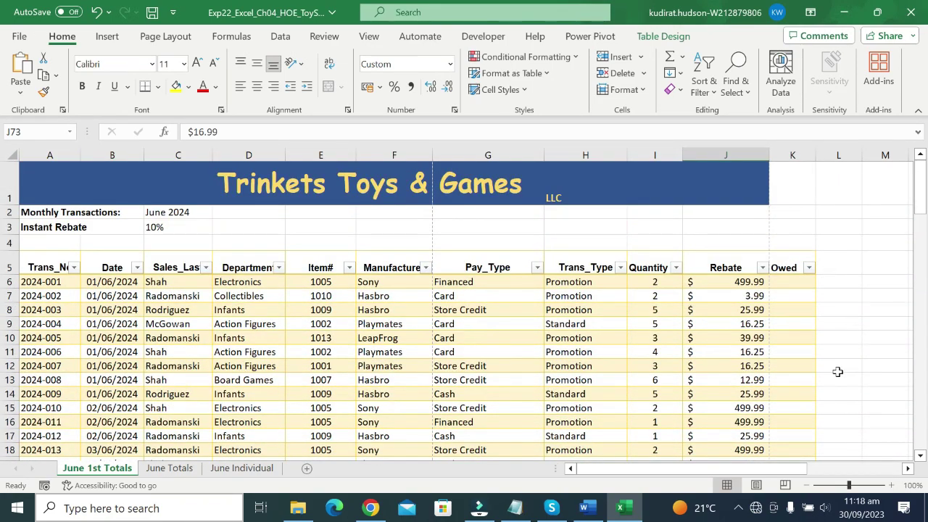
{"action": "scroll", "coordinate": [838, 371], "scroll_direction": "down", "scroll_amount": 3}
{"action": "scroll", "coordinate": [835, 363], "scroll_direction": "down", "scroll_amount": 10}
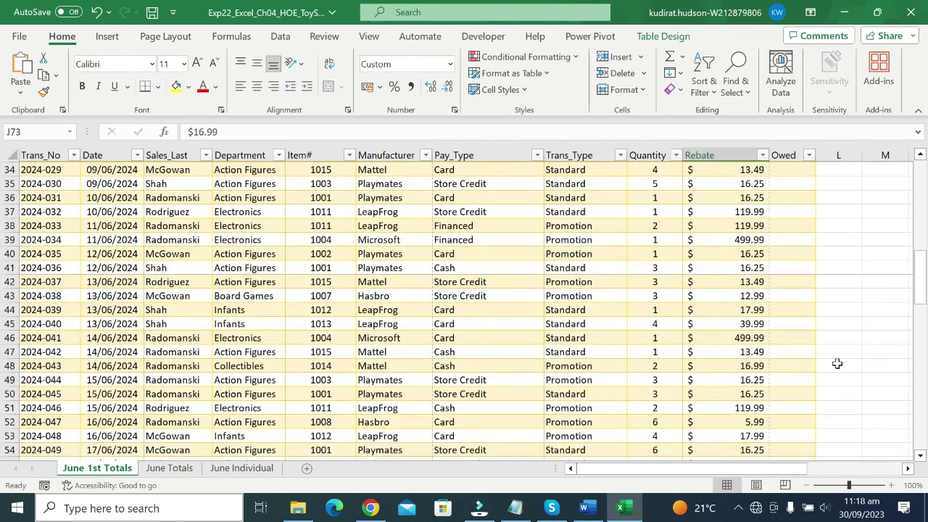
Step: Switch to the Toy Store instructions document in Word and clear the text selection
{"action": "left_click", "coordinate": [588, 507]}
{"action": "scroll", "coordinate": [594, 368], "scroll_direction": "up", "scroll_amount": 4}
{"action": "scroll", "coordinate": [594, 368], "scroll_direction": "up", "scroll_amount": 5}
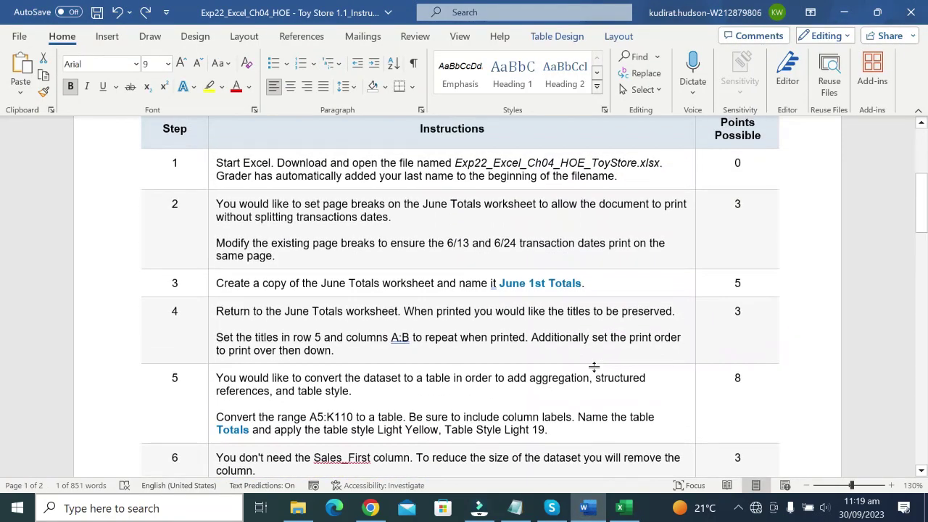
{"action": "scroll", "coordinate": [593, 368], "scroll_direction": "down", "scroll_amount": 4}
{"action": "scroll", "coordinate": [595, 348], "scroll_direction": "down", "scroll_amount": 5}
{"action": "scroll", "coordinate": [597, 338], "scroll_direction": "down", "scroll_amount": 6}
{"action": "scroll", "coordinate": [595, 326], "scroll_direction": "up", "scroll_amount": 5}
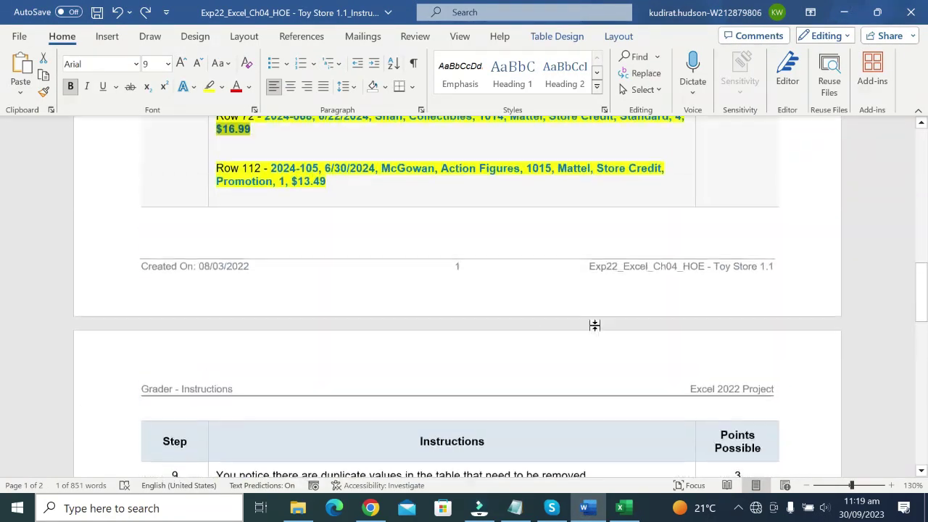
{"action": "left_click", "coordinate": [328, 192]}
Step: Scroll the instructions back up to the title and project description on page 1
{"action": "scroll", "coordinate": [317, 280], "scroll_direction": "down", "scroll_amount": 4}
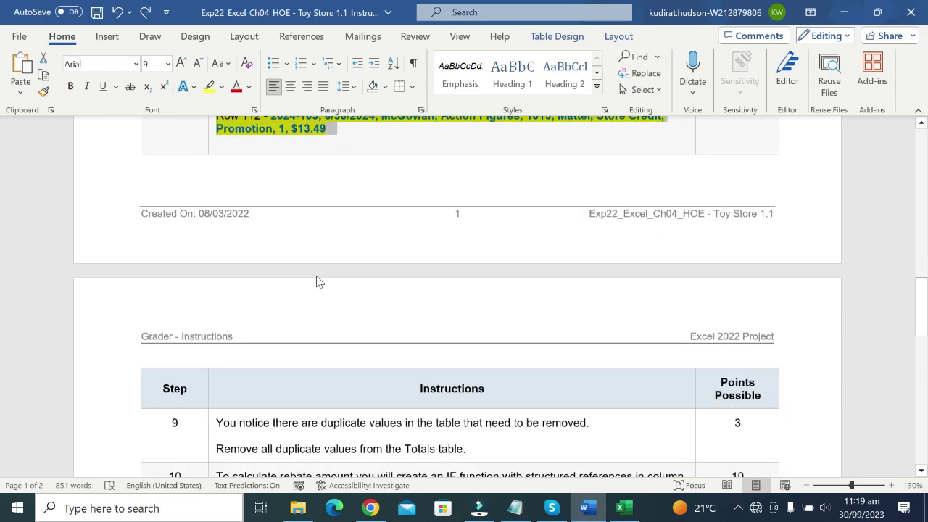
{"action": "scroll", "coordinate": [279, 181], "scroll_direction": "up", "scroll_amount": 7}
{"action": "scroll", "coordinate": [460, 290], "scroll_direction": "down", "scroll_amount": 5}
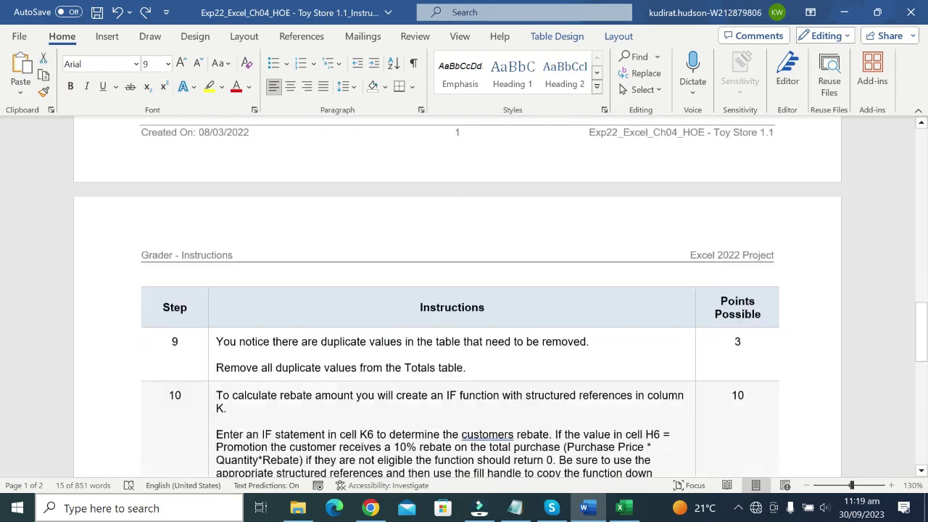
{"action": "scroll", "coordinate": [460, 290], "scroll_direction": "down", "scroll_amount": 5}
{"action": "scroll", "coordinate": [460, 290], "scroll_direction": "down", "scroll_amount": 4}
{"action": "scroll", "coordinate": [460, 290], "scroll_direction": "up", "scroll_amount": 3}
{"action": "scroll", "coordinate": [459, 290], "scroll_direction": "up", "scroll_amount": 5}
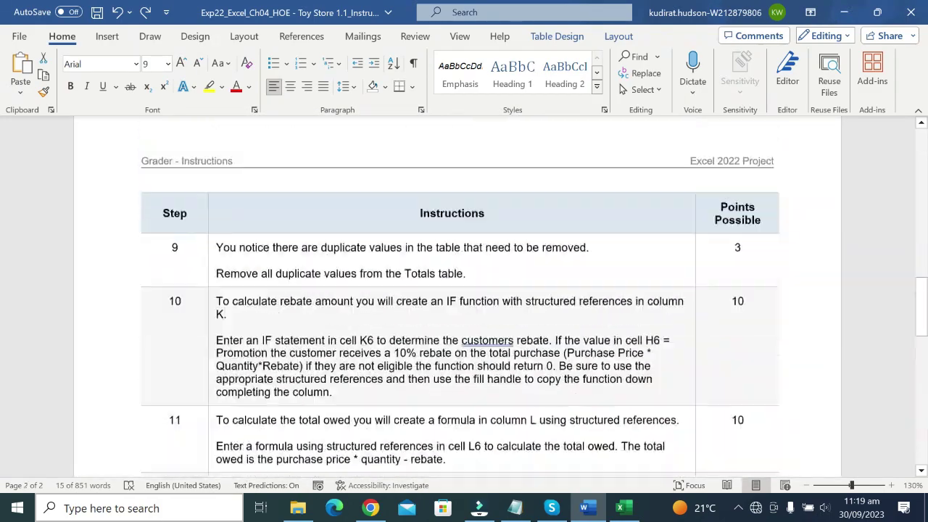
{"action": "scroll", "coordinate": [460, 290], "scroll_direction": "up", "scroll_amount": 5}
{"action": "scroll", "coordinate": [460, 290], "scroll_direction": "up", "scroll_amount": 5}
{"action": "scroll", "coordinate": [460, 290], "scroll_direction": "up", "scroll_amount": 5}
{"action": "scroll", "coordinate": [460, 290], "scroll_direction": "up", "scroll_amount": 2}
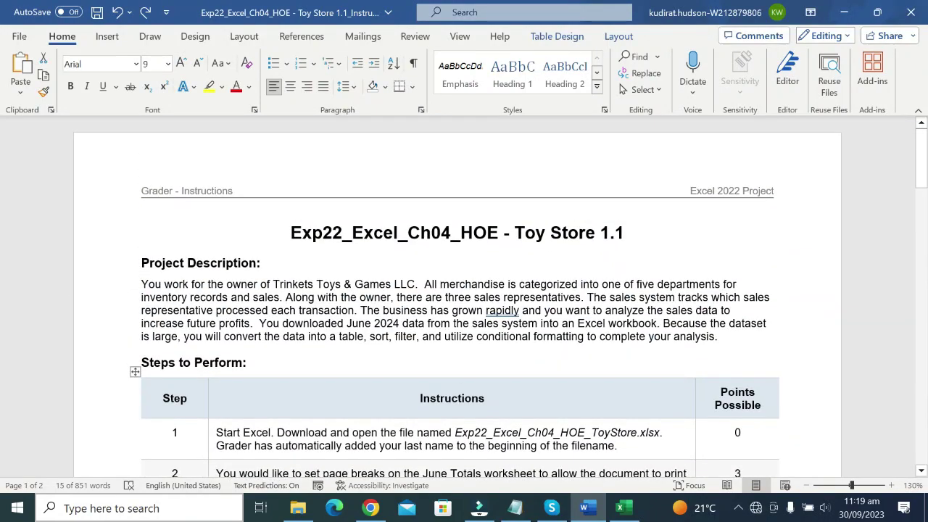